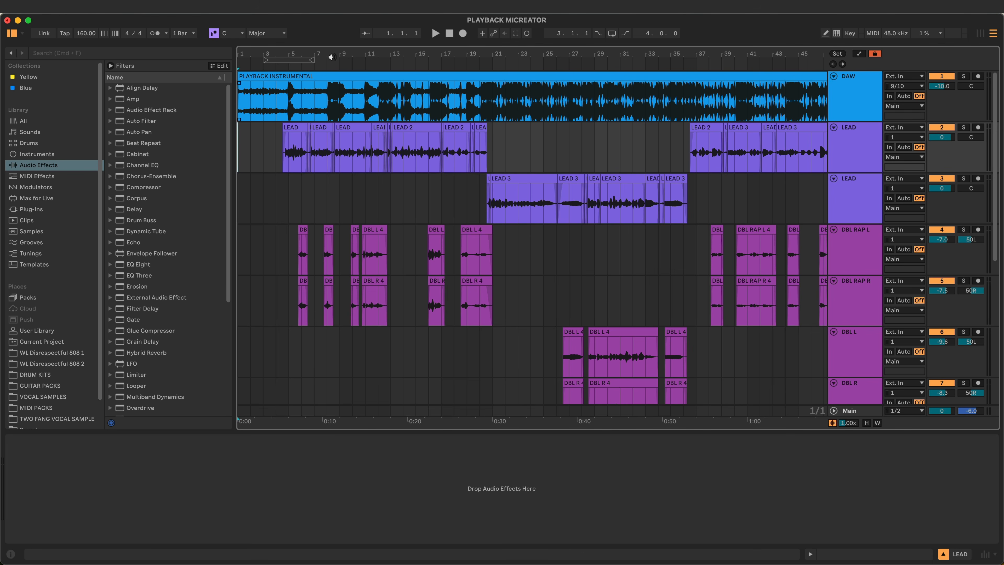
Step: Play the song from bar 4, just before the first lead vocal, and select the DBL RAP L and DBL RAP R tracks
mouse_move(306, 54)
left_mouse_down()
mouse_move(306, 97)
mouse_move(298, 55)
left_mouse_up()
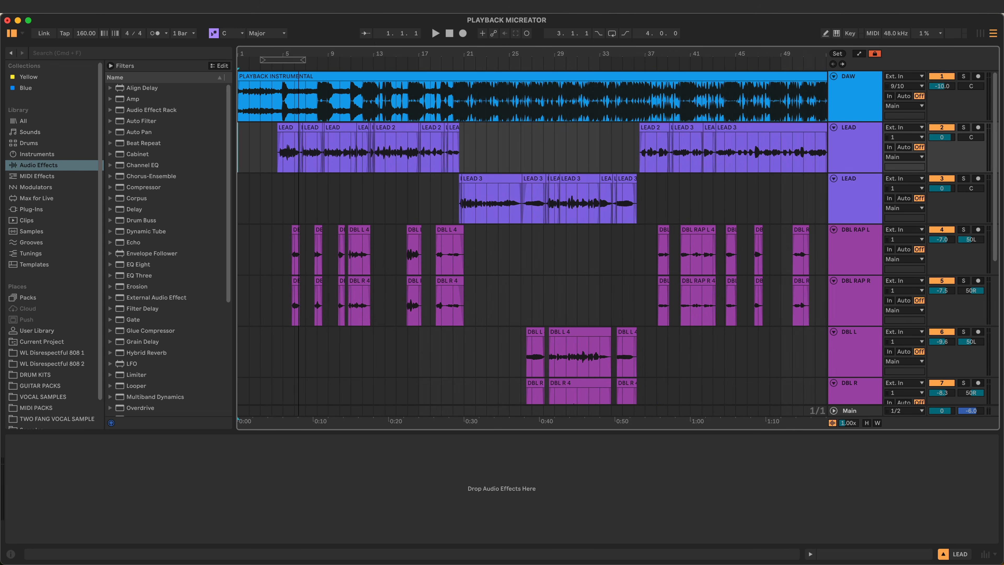
left_click(273, 149)
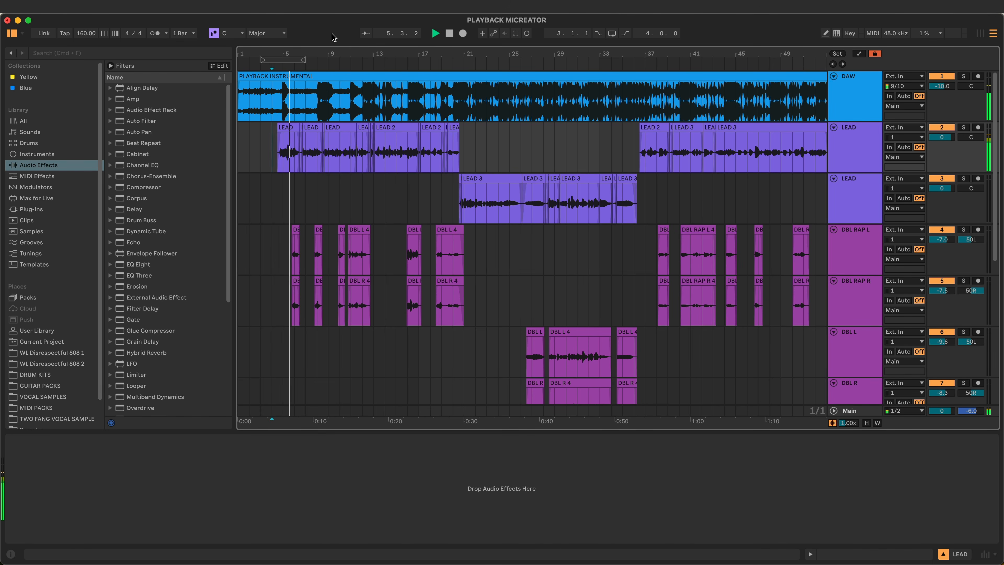
left_click_drag(328, 56, 302, 58)
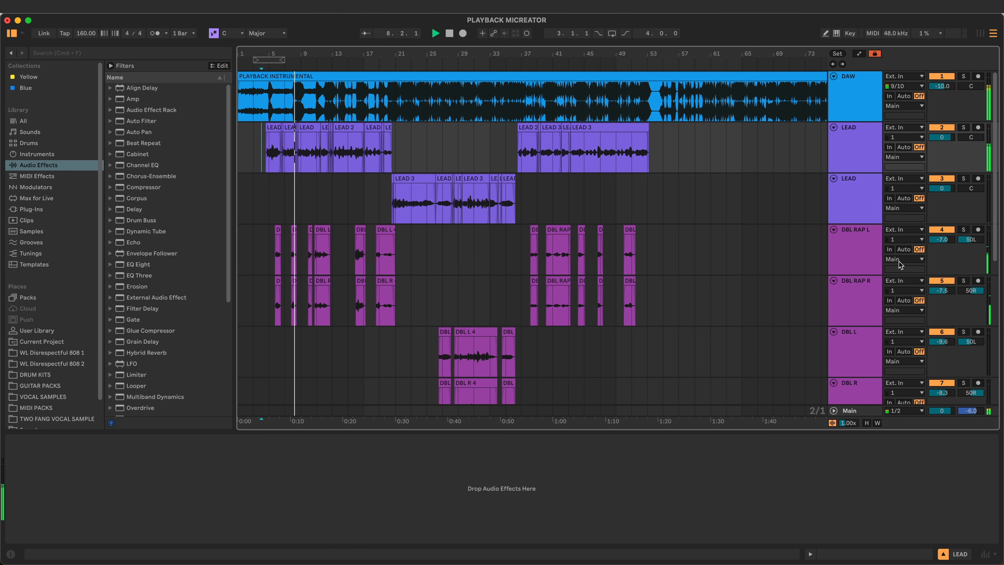
left_click(868, 245)
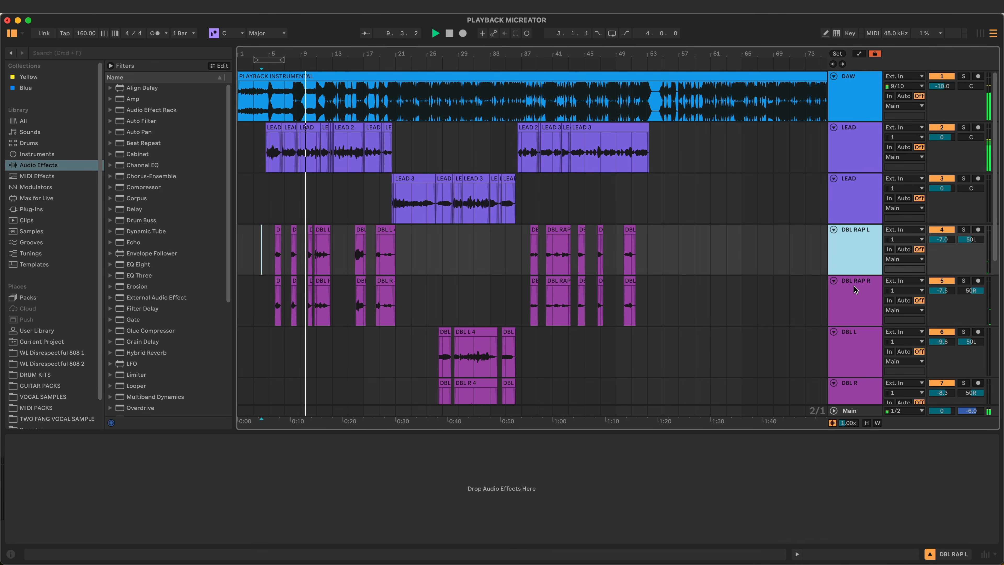
left_click(853, 286)
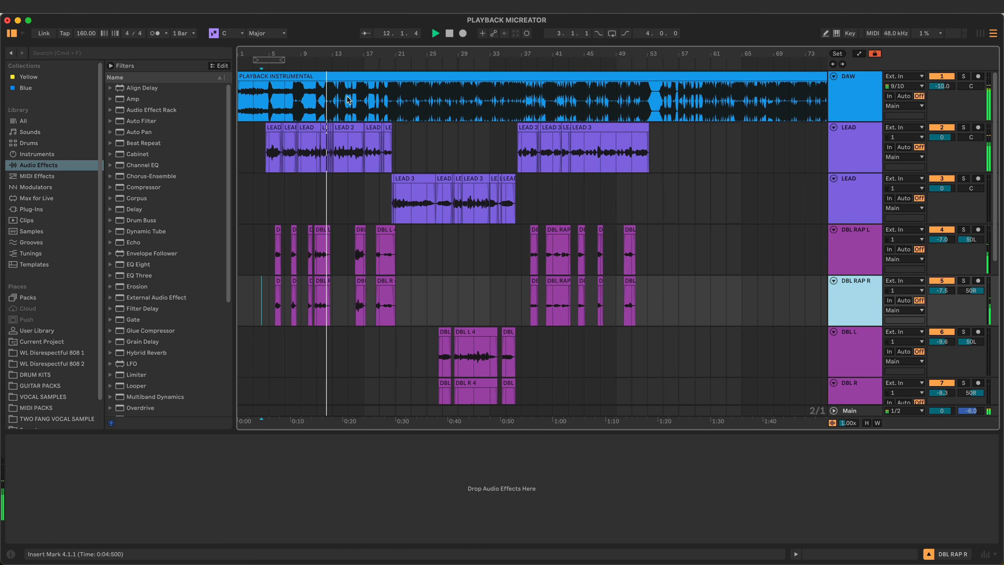
Step: Raise the clip gain of the five clips from bar 13 to bar 20 on the first LEAD track to between -1.0 and 2.7 dB
left_click_drag(343, 56, 351, 130)
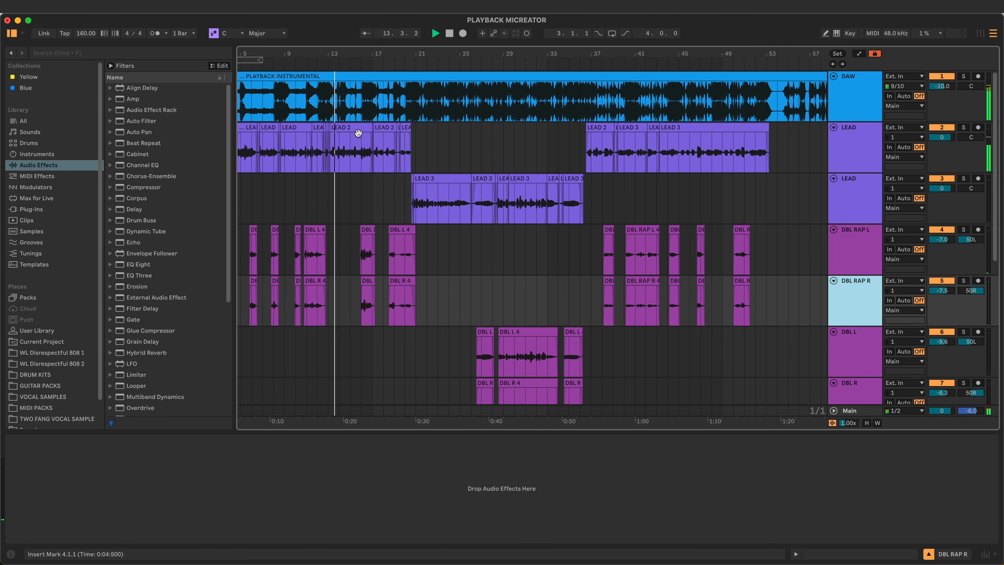
left_click(350, 131)
left_click(391, 128, "shift")
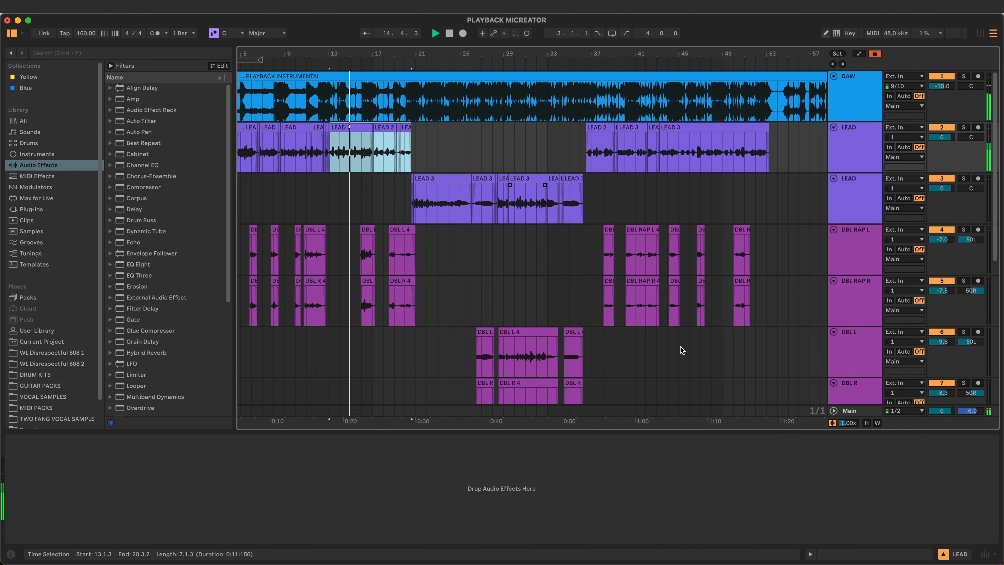
left_click(810, 554)
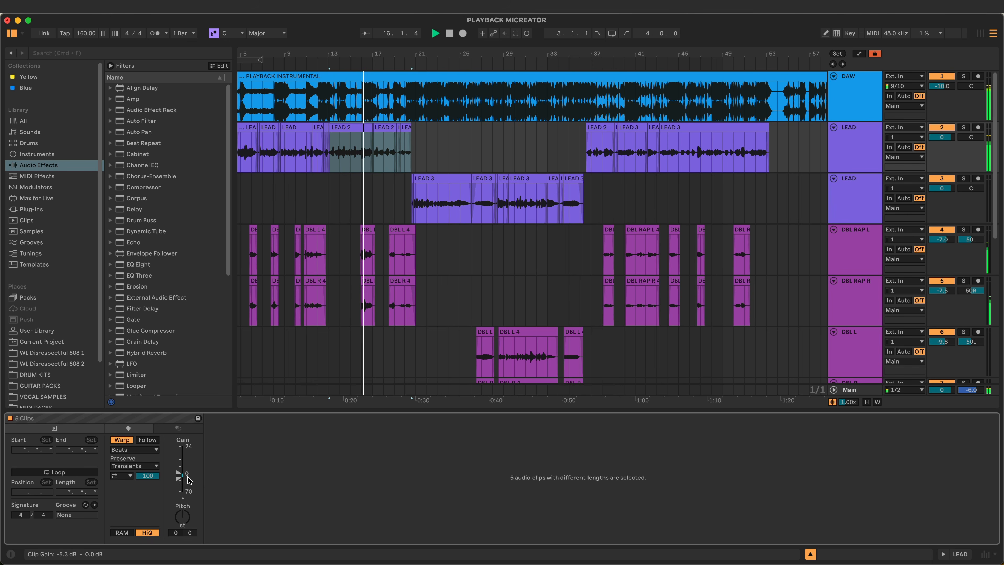
left_click_drag(179, 473, 179, 472)
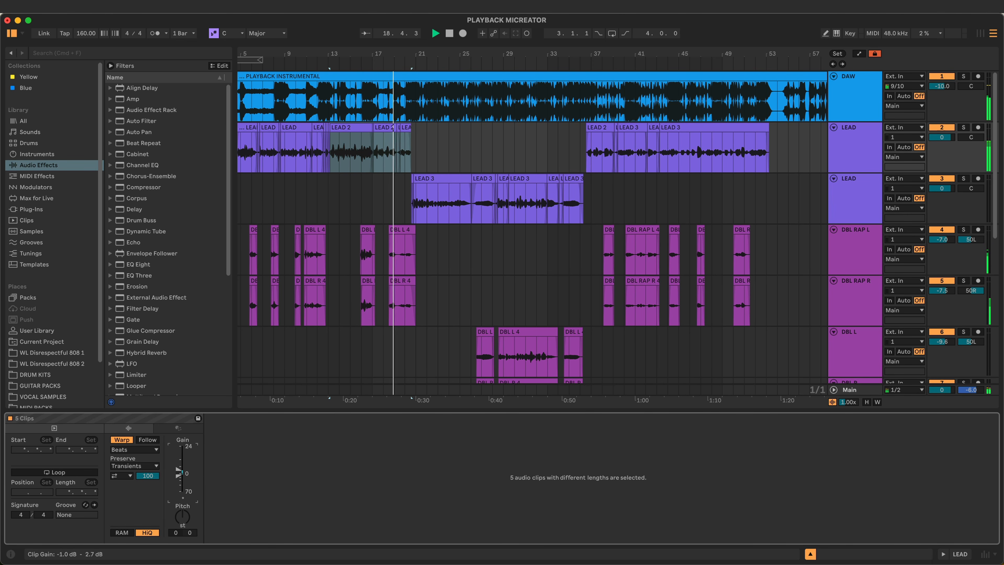
Step: Set the clip gain of the short LEAD 3 clip ending at bar 20 on the first LEAD track to 3.3 dB
left_click(435, 134)
left_click(405, 151)
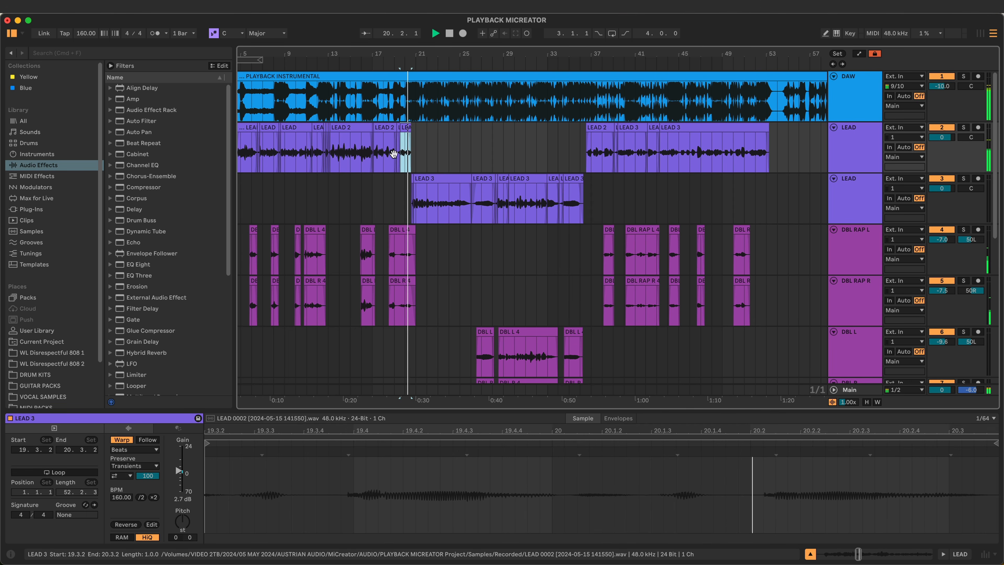
left_click_drag(194, 472, 194, 470)
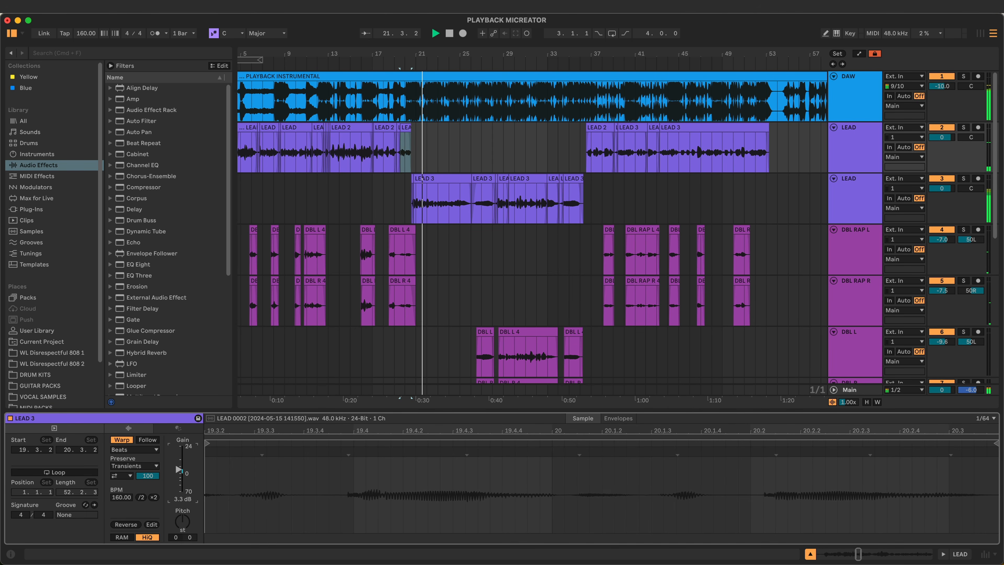
Step: Select the second LEAD track's clips across bars 20 to 39, mute the DAW instrumental track, and listen to the vocals alone
left_click_drag(407, 196, 612, 200)
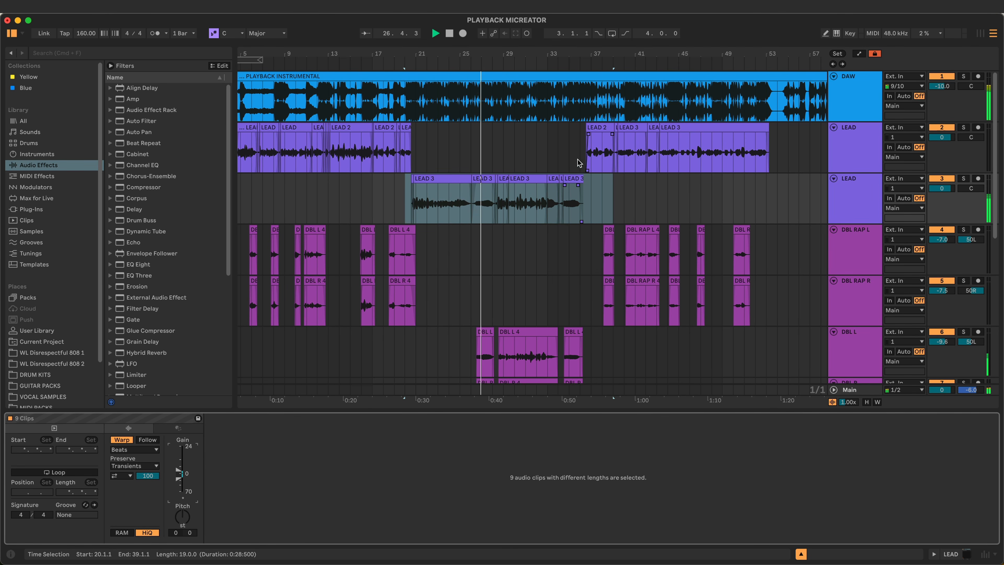
left_click_drag(527, 53, 528, 47)
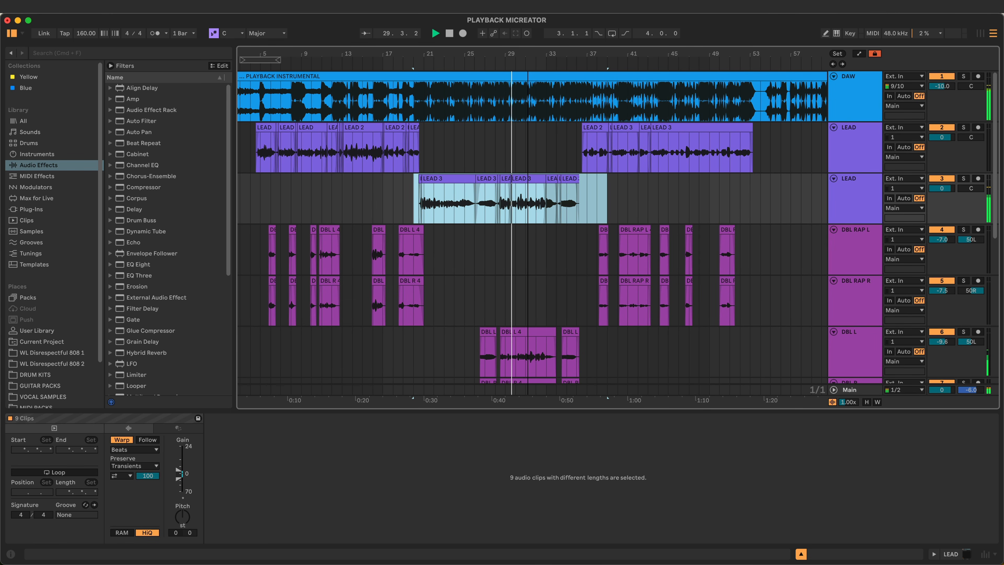
left_click(934, 76)
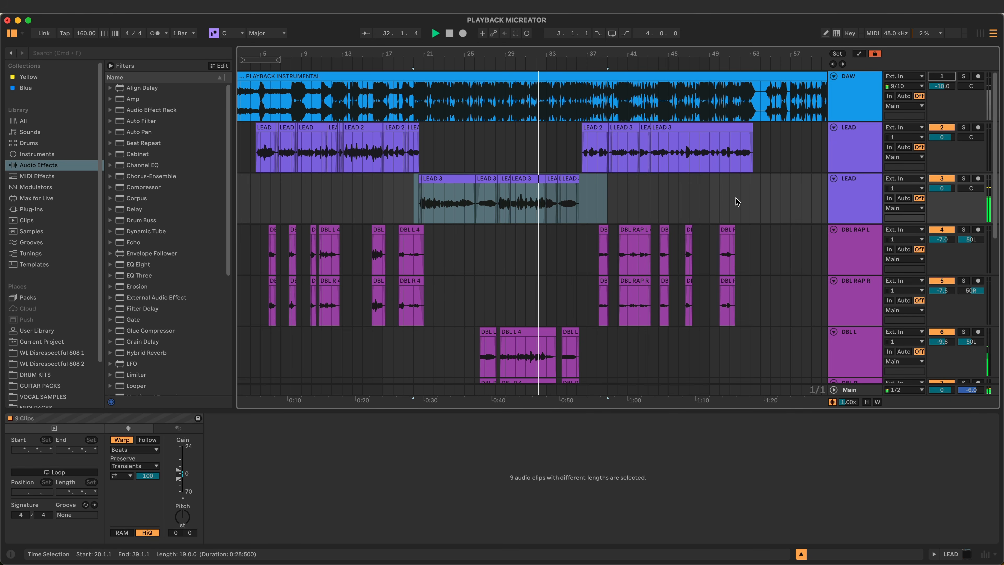
scroll(747, 208, "down", 5)
scroll(750, 215, "up", 5)
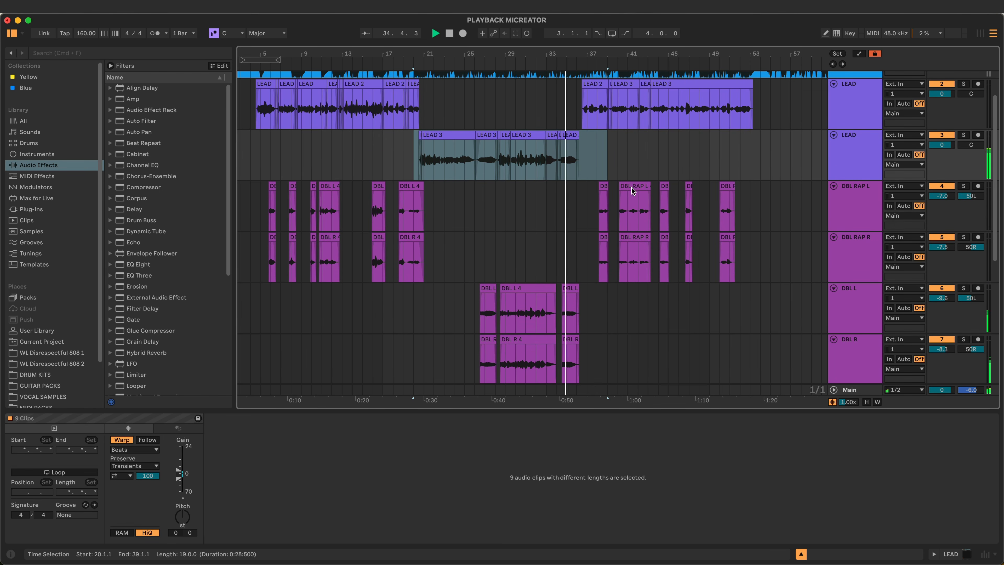
key("space")
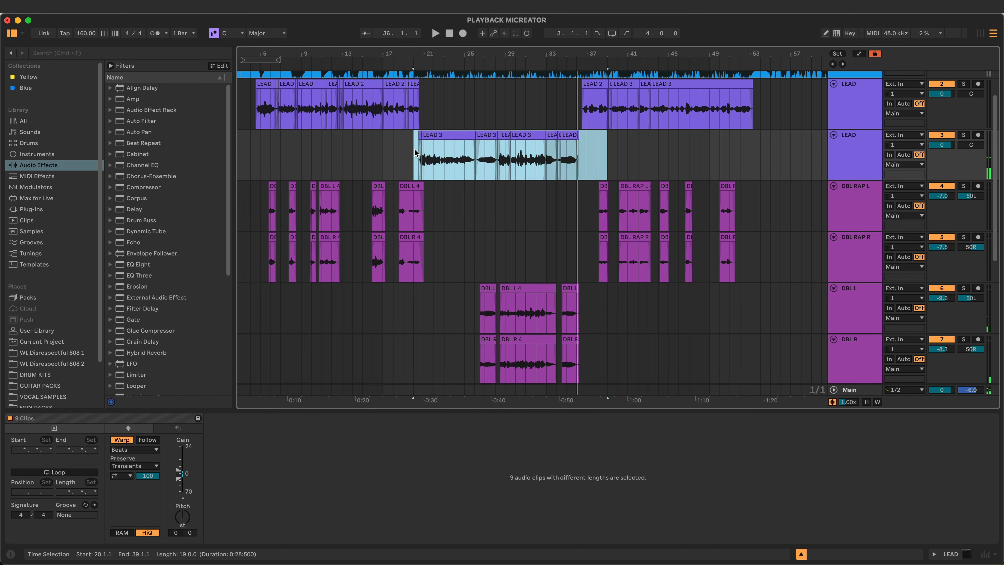
Step: Open the GSnap plug-in window on the second LEAD track and place it clear of that track's clips
left_click(415, 159)
key("shift+Tab")
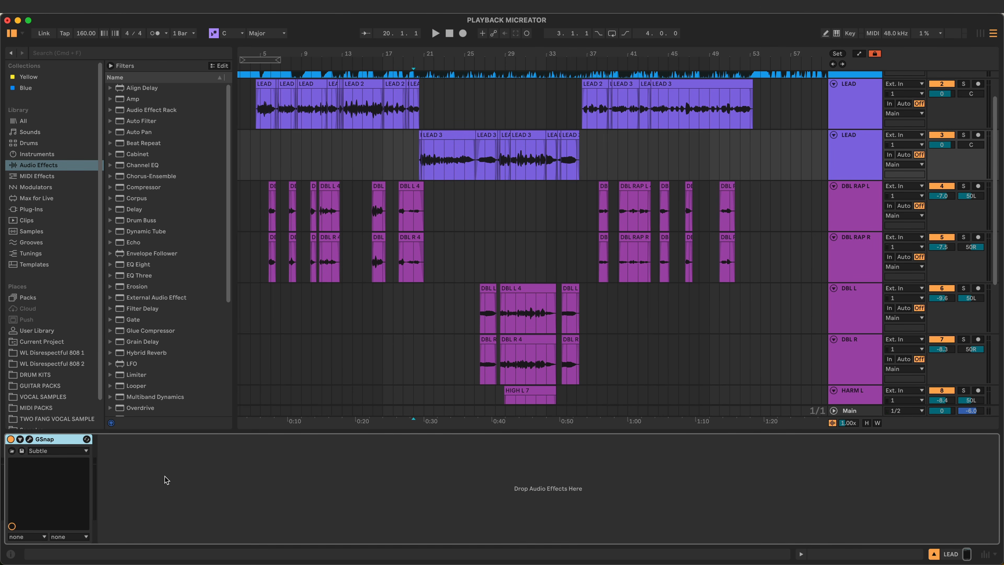
left_click(30, 438)
left_click_drag(202, 53, 273, 117)
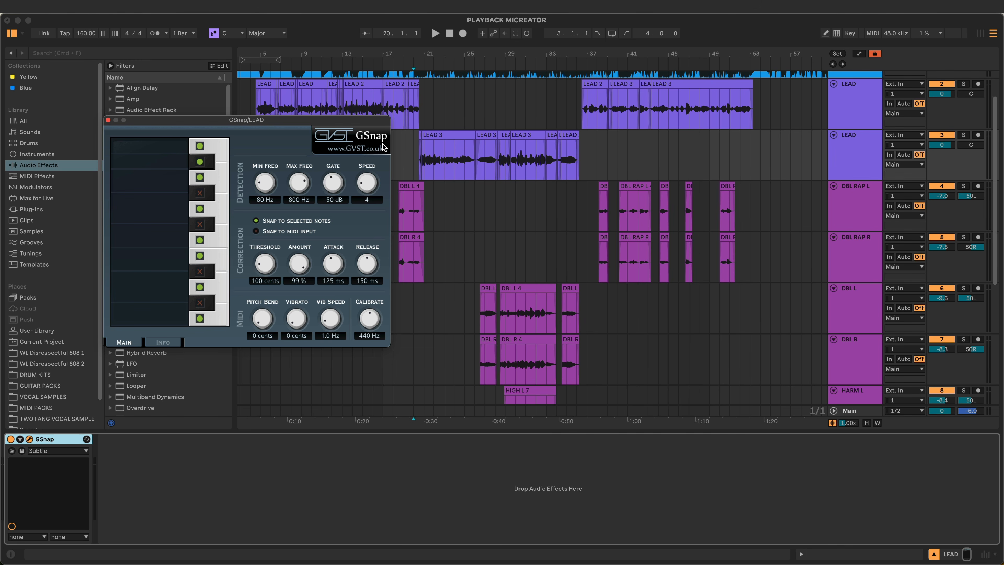
Step: Set GSnap's correction amount to 100 % and attack to 62 ms during playback, and close the plug-in window
left_click(421, 154)
key("space")
left_click(303, 264)
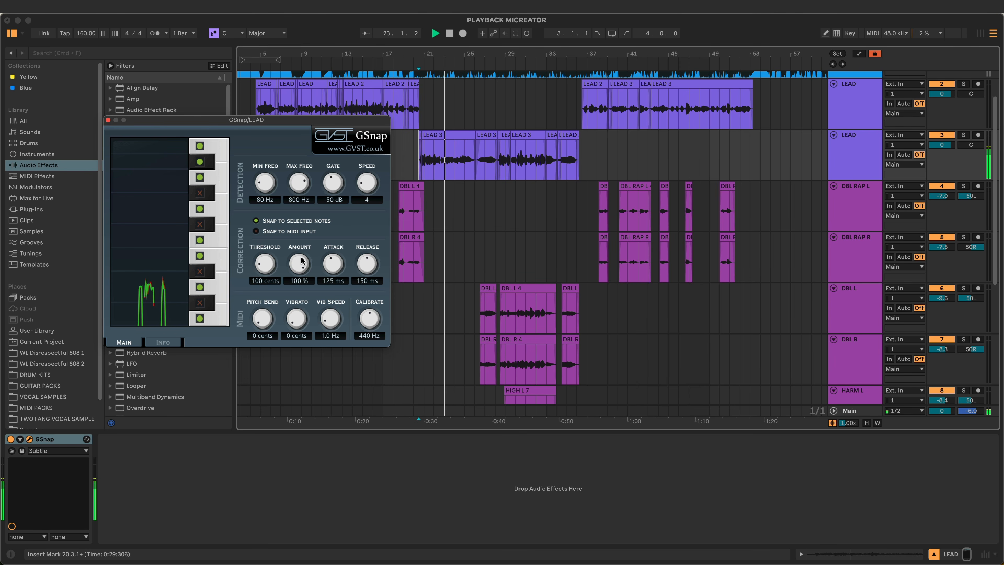
mouse_move(334, 261)
left_mouse_down()
mouse_move(324, 315)
mouse_move(332, 270)
left_mouse_up()
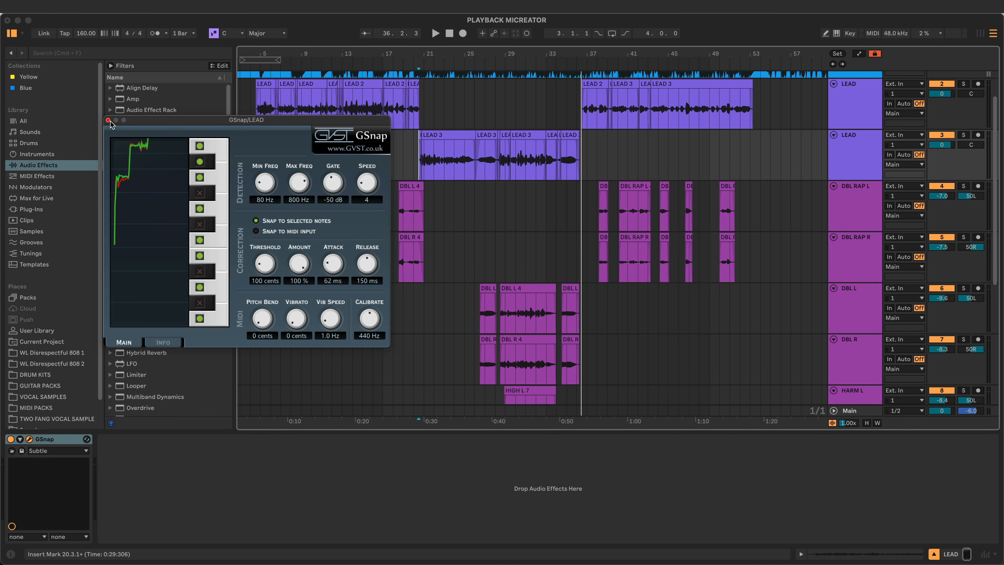
left_click(109, 121)
left_click(56, 443)
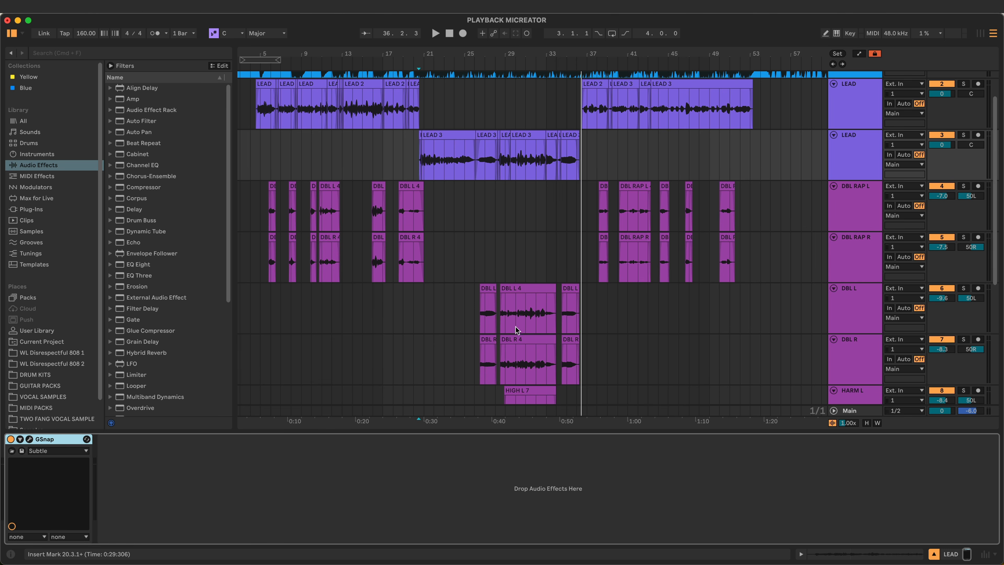
Step: Add an EQ Eight to the first LEAD track
scroll(473, 366, "down", 1)
scroll(473, 364, "down", 3)
scroll(255, 145, "up", 7)
left_click(253, 145)
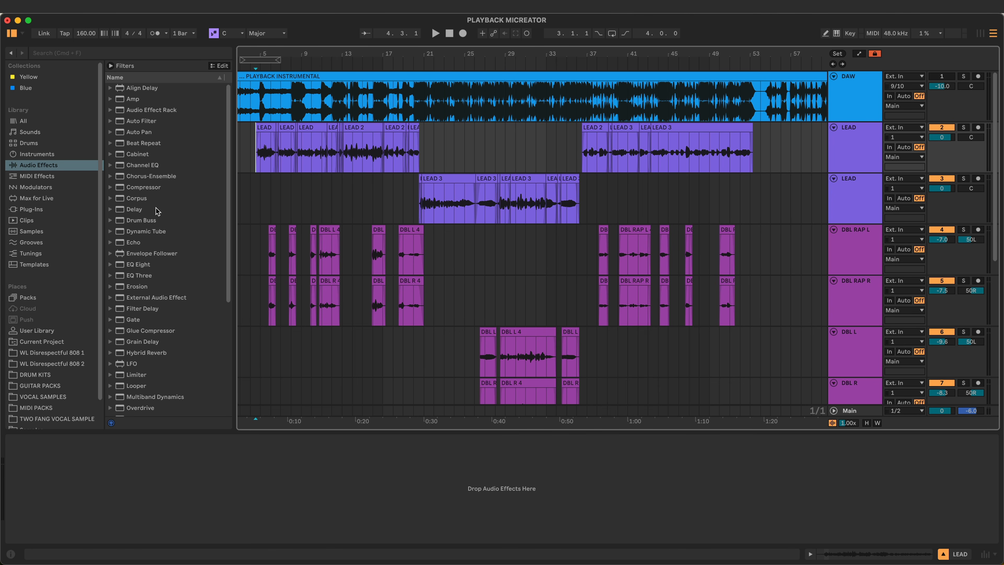
left_click_drag(138, 264, 257, 160)
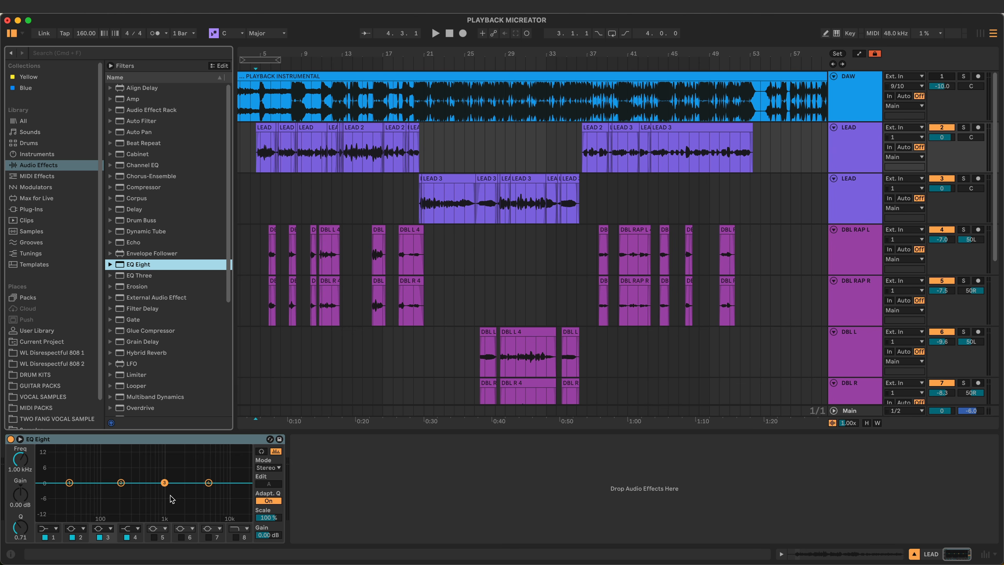
Step: Change EQ Eight's band 1 to a steep low-cut filter and set its frequency to 95.6 Hz during playback
left_click(43, 529)
left_click(42, 454)
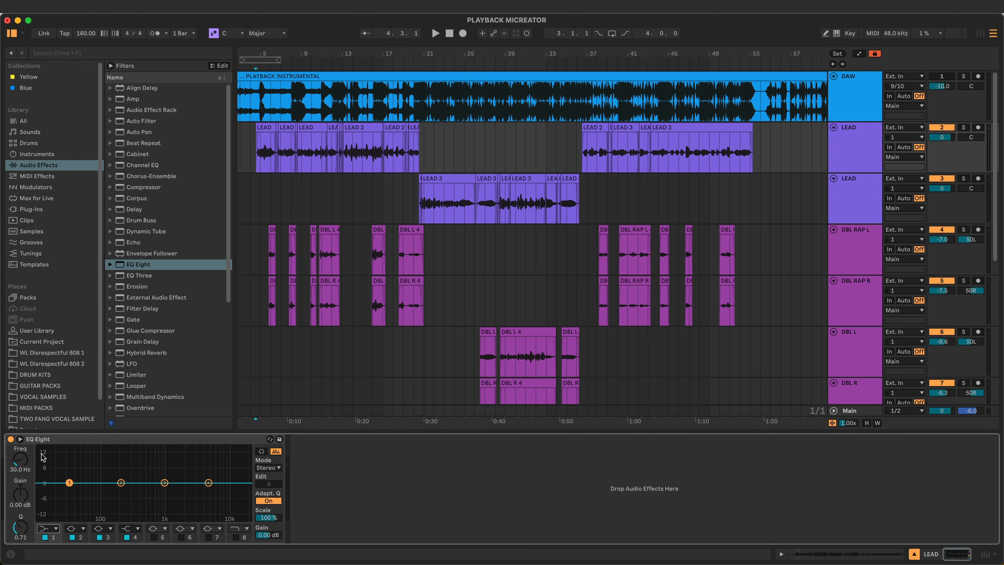
left_click(43, 529)
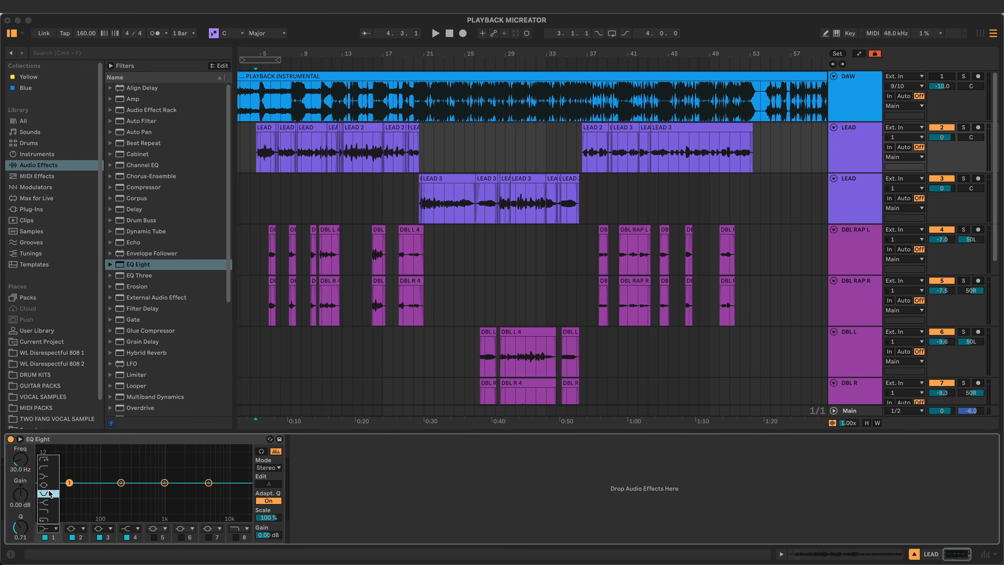
left_click(50, 460)
key("space")
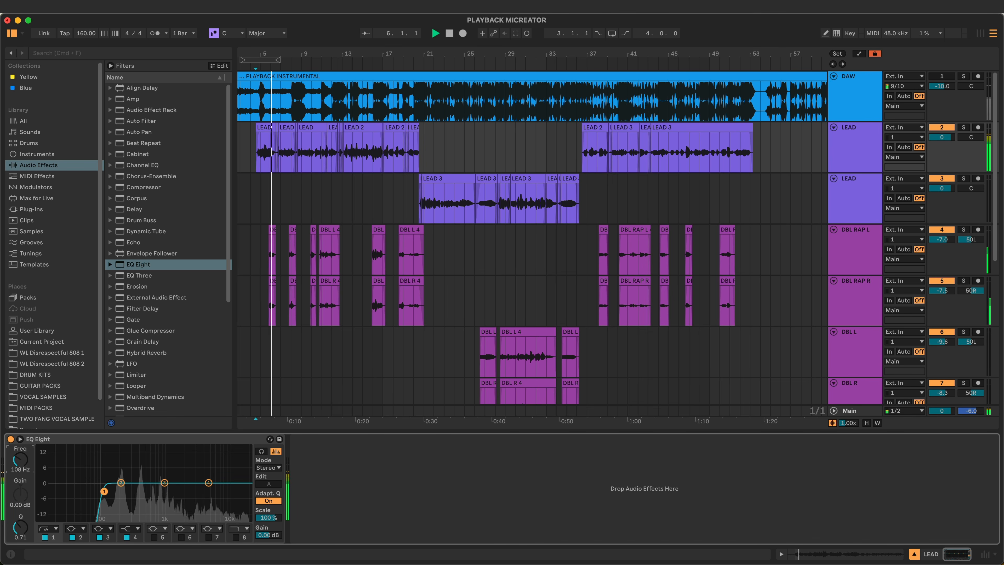
left_click_drag(20, 460, 20, 461)
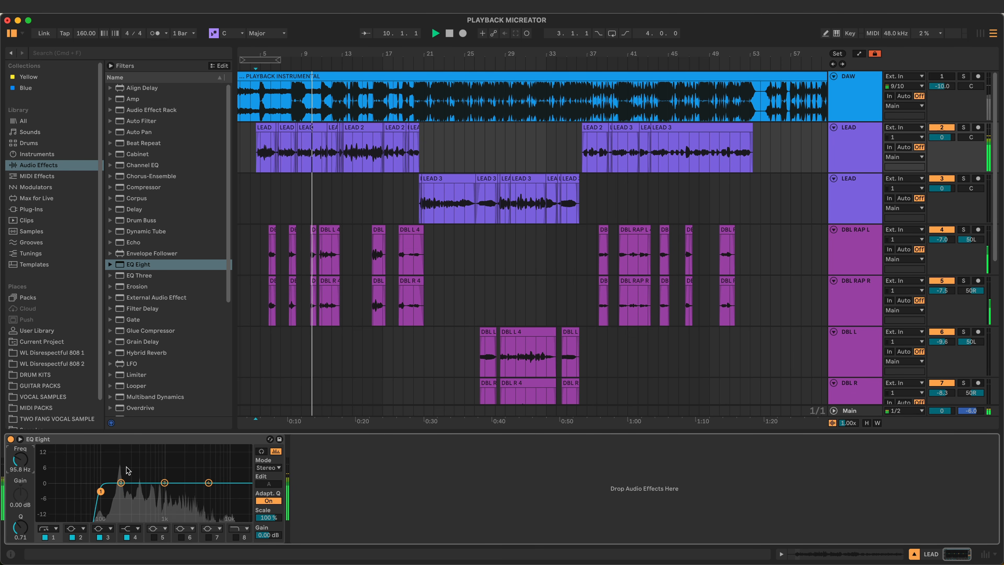
Step: Boost EQ Eight's bands 3 and 4, with band 4 at 7.11 kHz and 0.87 dB, and compare the vocal with the EQ bypassed
left_click(165, 482)
mouse_move(166, 480)
left_mouse_down()
mouse_move(202, 462)
mouse_move(157, 466)
mouse_move(177, 467)
left_mouse_up()
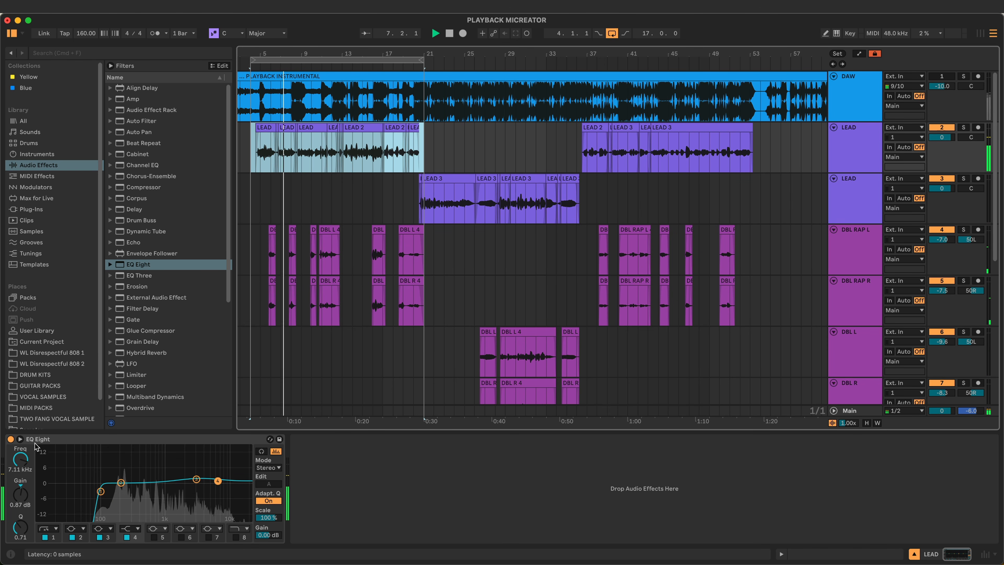
left_click(11, 439)
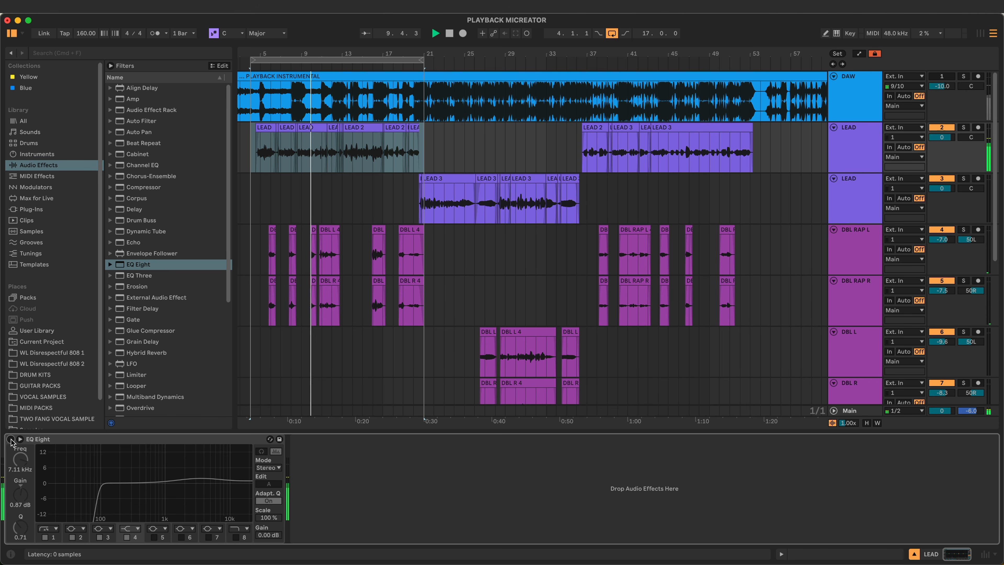
left_click(11, 439)
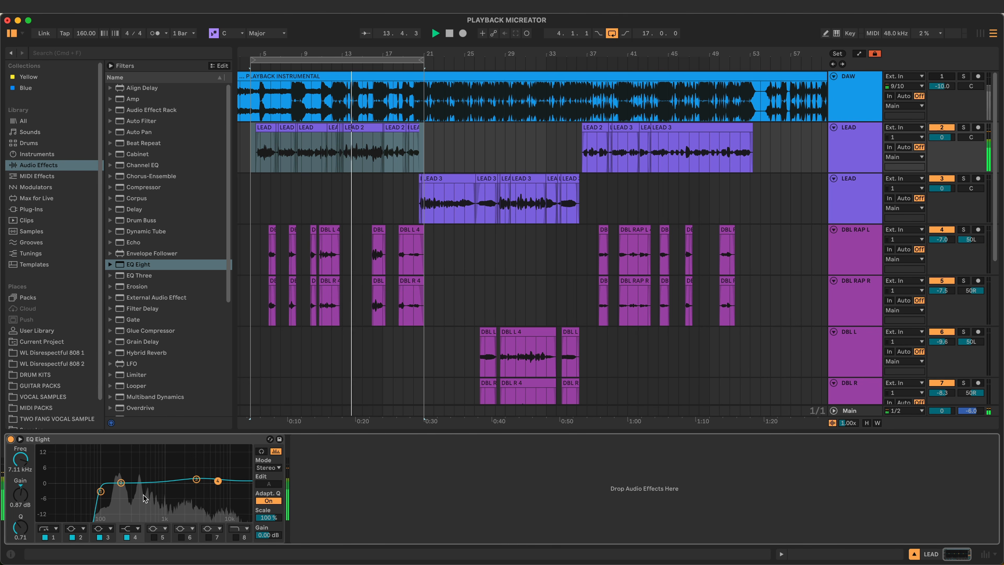
Step: Stop playback, return to bar 4, and add a Compressor after EQ Eight on the first LEAD track
left_click(196, 478)
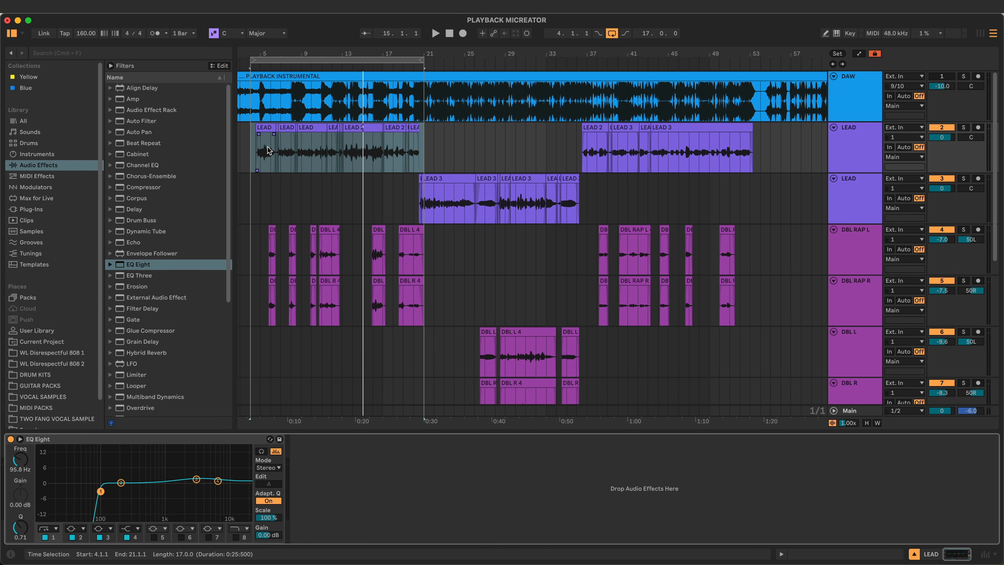
key("space")
left_click(245, 149)
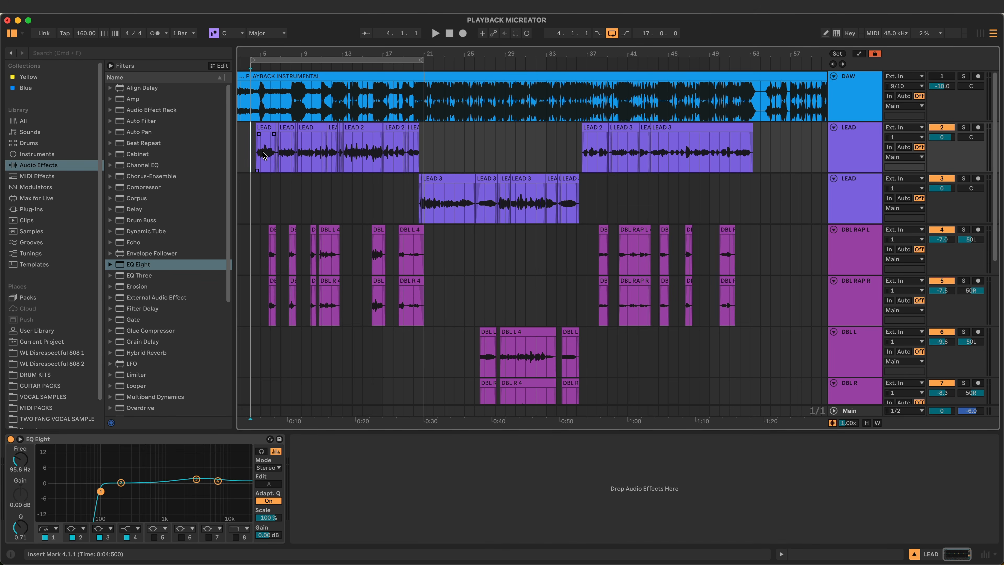
left_click(202, 440)
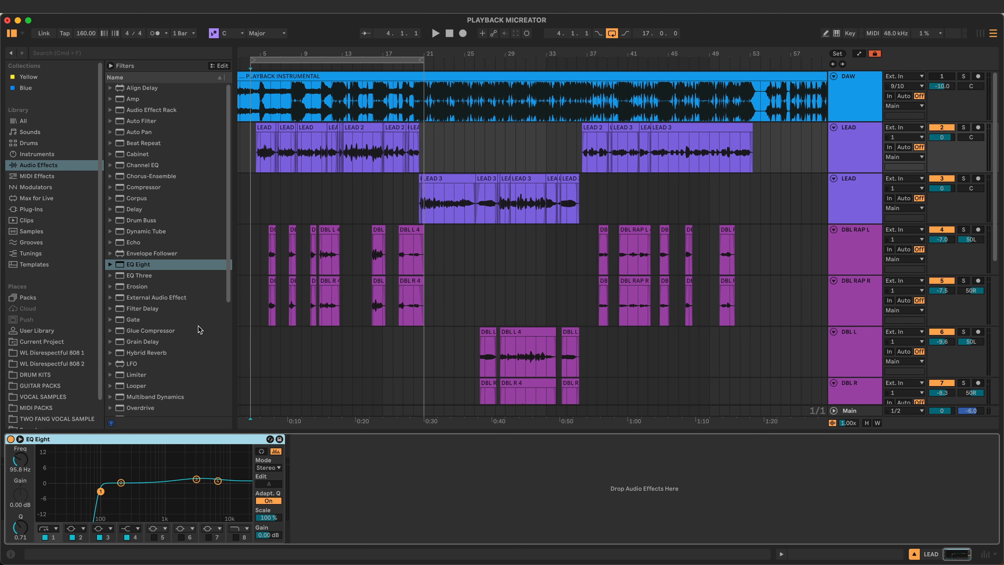
left_click(140, 188)
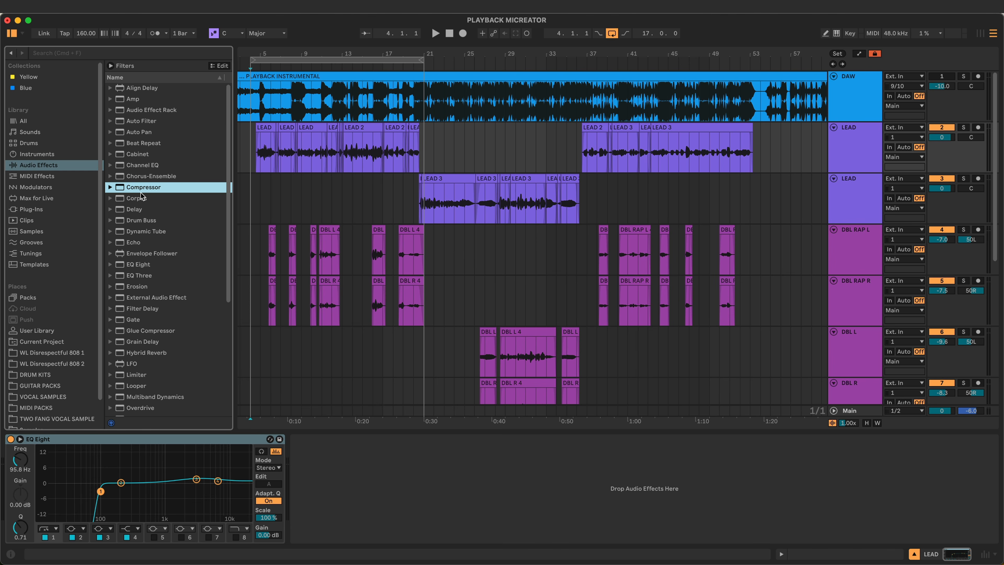
left_click_drag(332, 492, 333, 491)
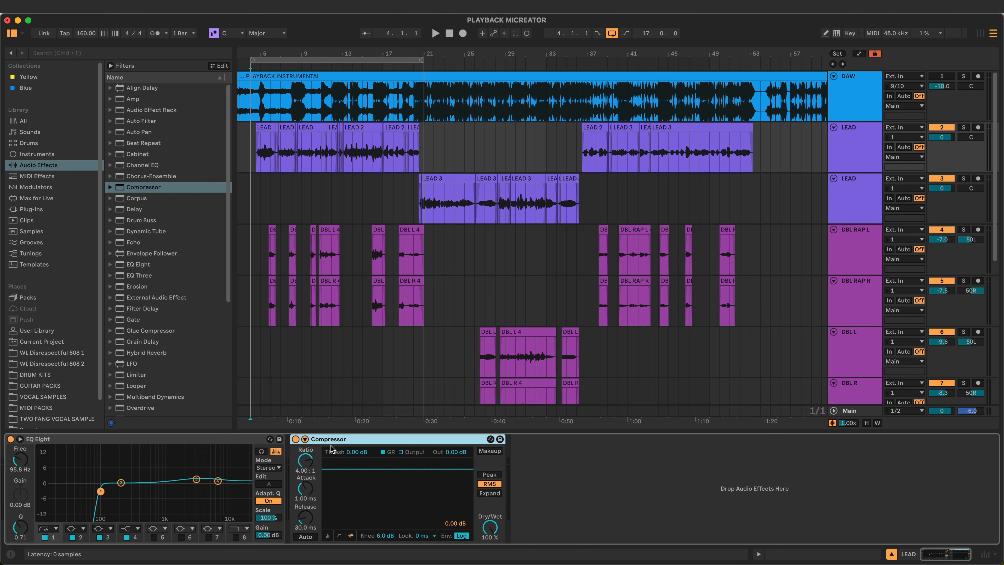
Step: During playback, set the Compressor's threshold to -20.6 dB, ratio to 2.86:1, attack to 5.99 ms, release to 15.5 ms, and output to 1.69 dB
key("space")
left_click_drag(340, 468, 340, 505)
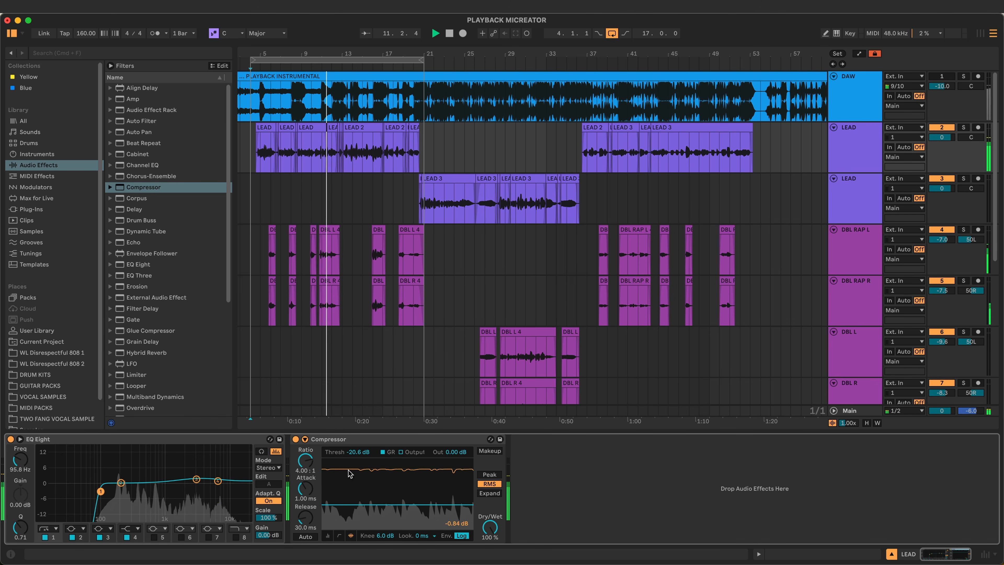
left_click_drag(306, 460, 306, 469)
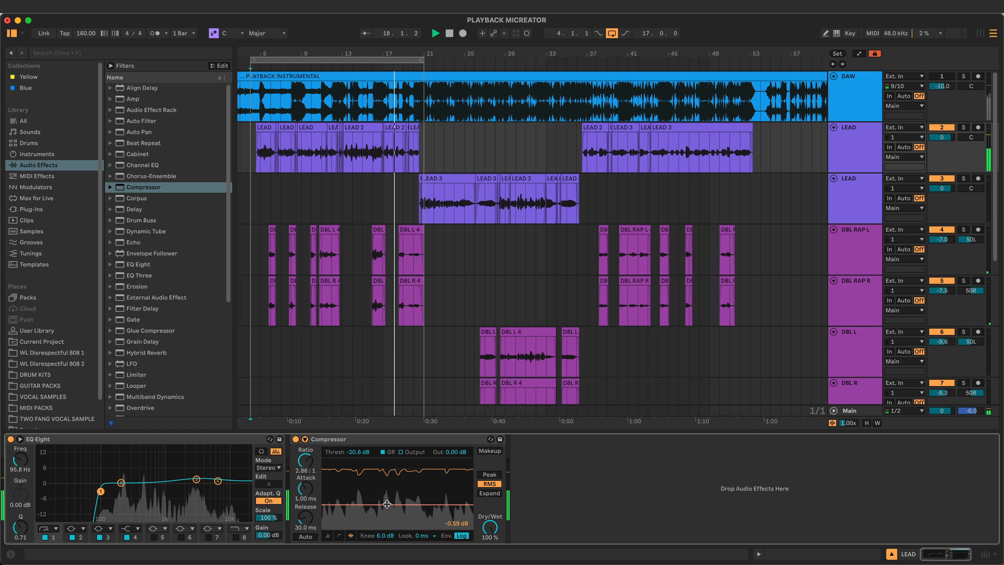
left_click_drag(308, 501, 305, 527)
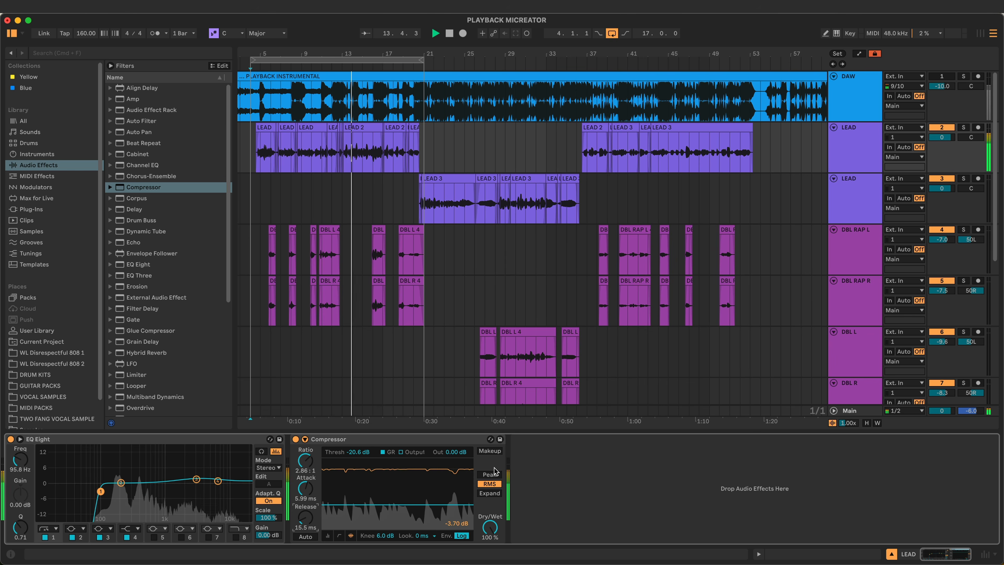
left_click_drag(448, 453, 448, 447)
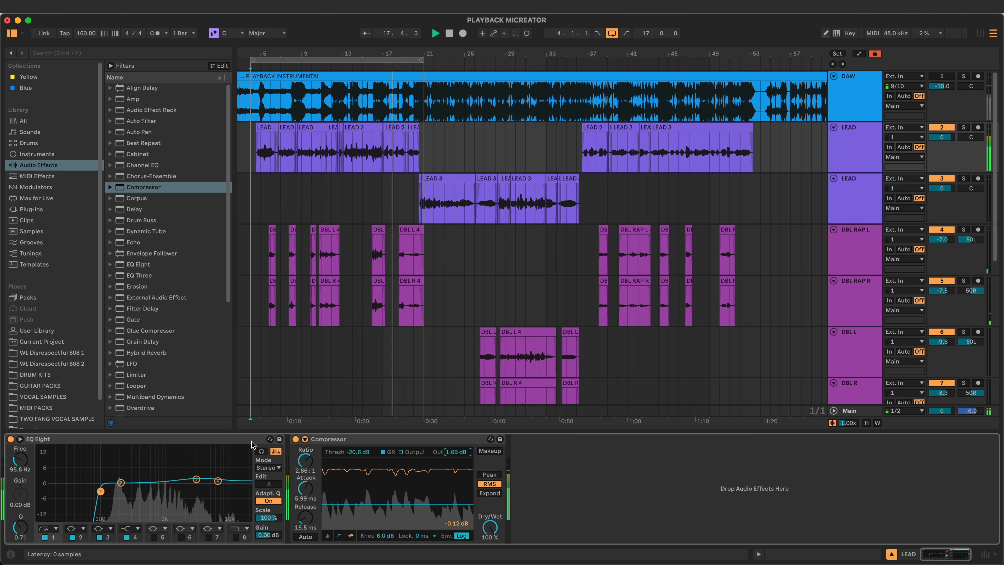
Step: Compare the first LEAD track with EQ Eight and the Compressor bypassed and enabled together, and stop playback
left_click(221, 439)
left_click(362, 440, "shift")
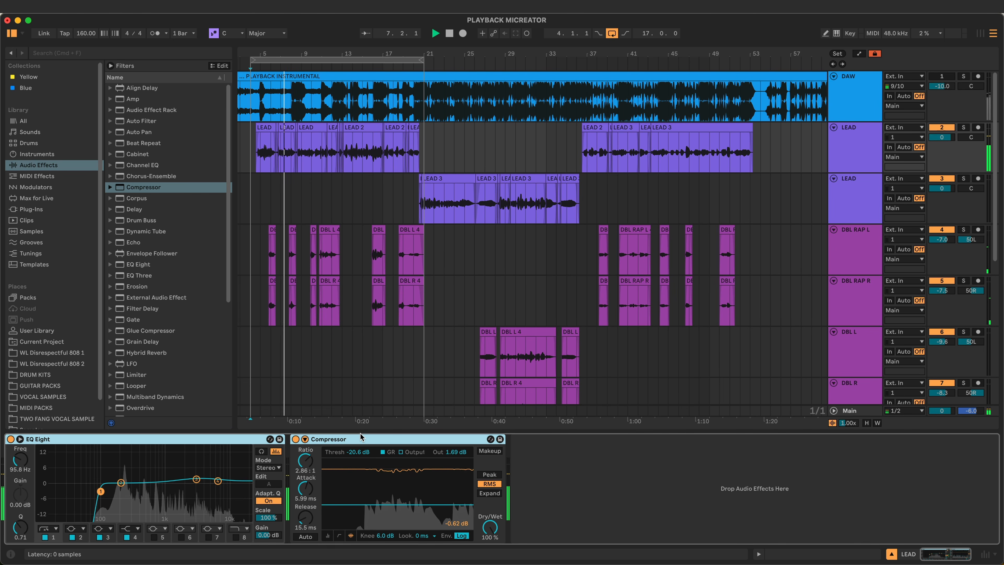
key("0")
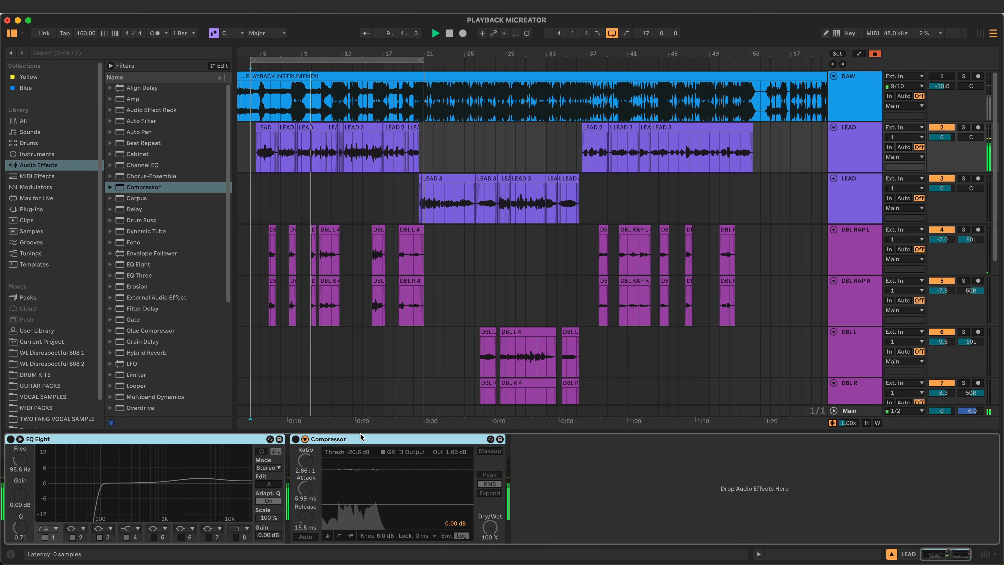
key("0")
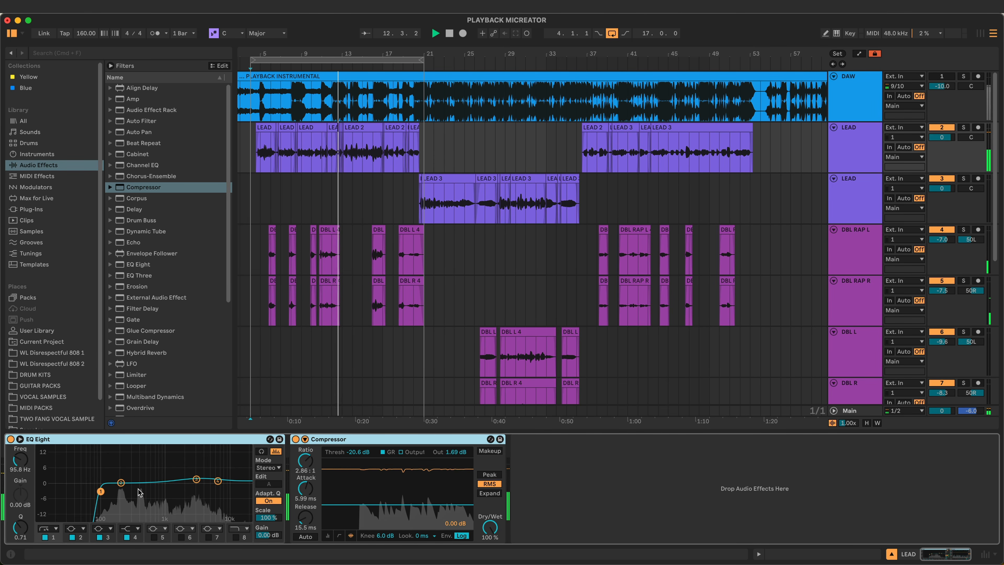
key("space")
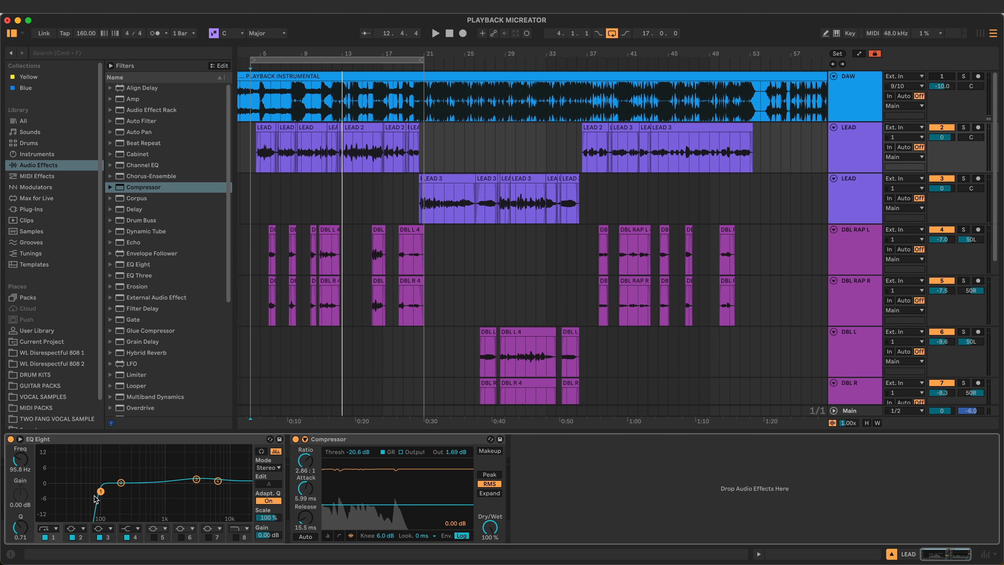
Step: Change EQ Eight's band 1 to the gentler low-cut filter, with its frequency at 93.8 Hz and Q at 0.85
left_click(56, 529)
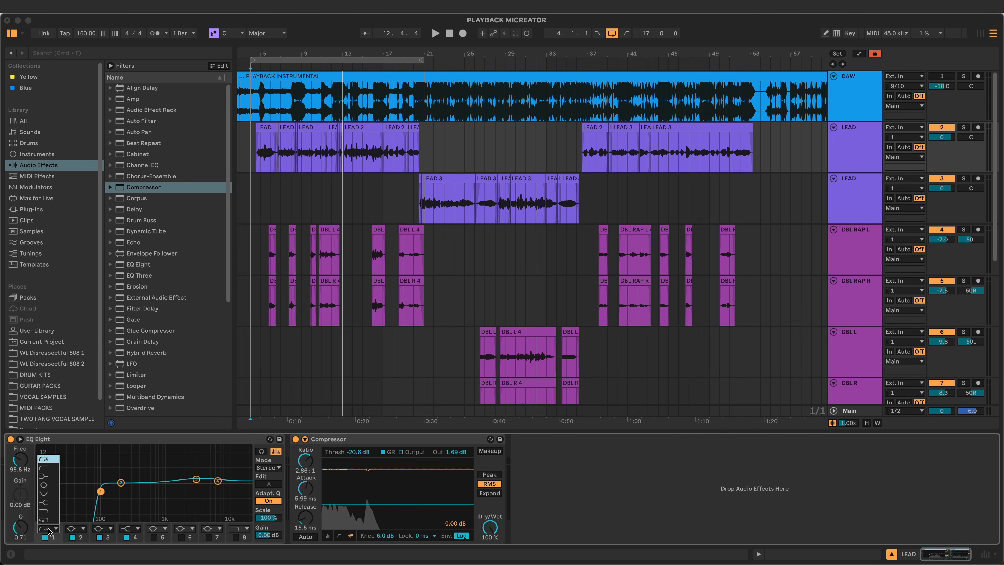
left_click(49, 467)
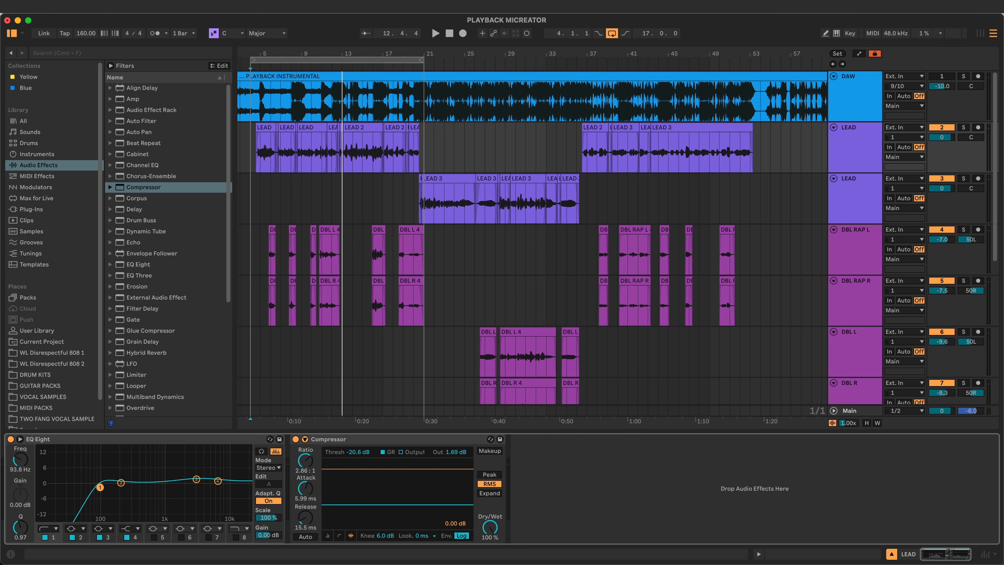
left_click(253, 157)
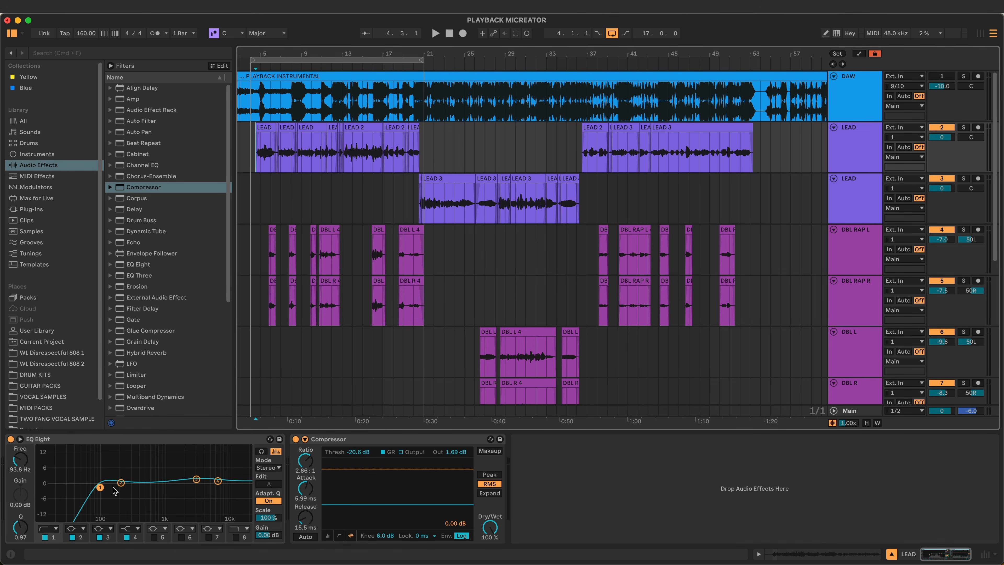
left_click_drag(99, 487, 100, 489)
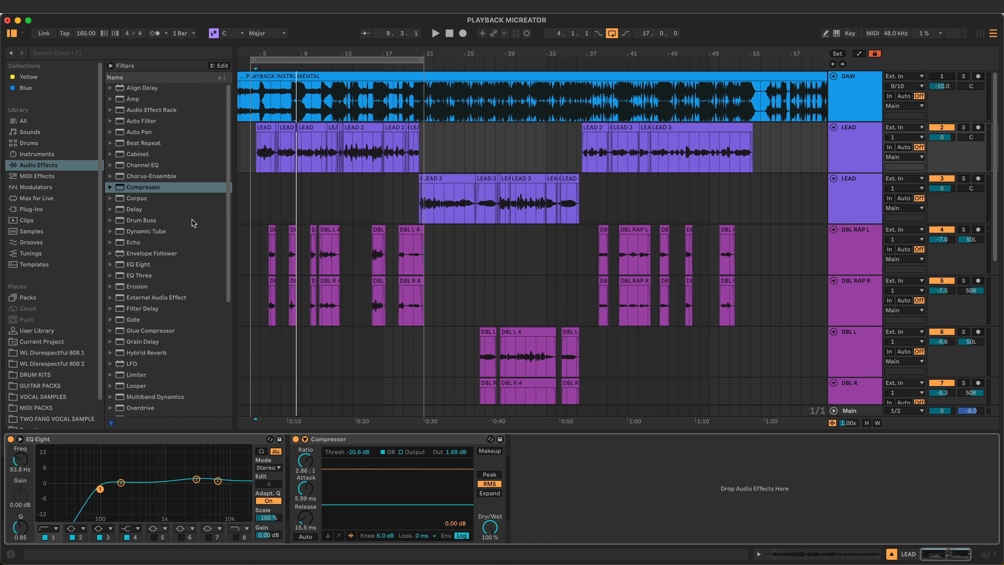
Step: Look up a de-esser by searching the plug-ins for "t-de" and add T-De-Esser after the Compressor on the first LEAD track
left_click(110, 187)
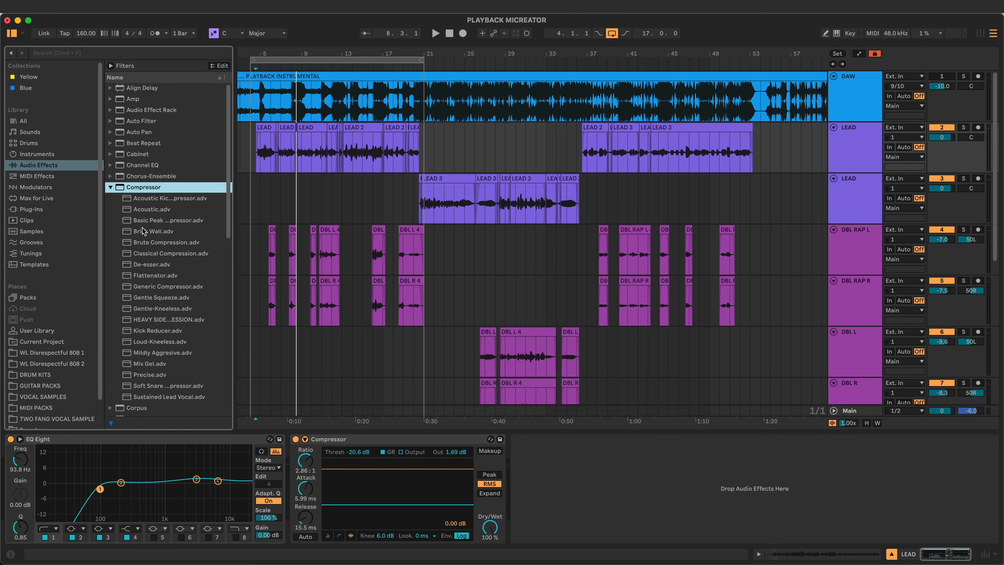
mouse_move(154, 267)
left_mouse_down()
mouse_move(142, 268)
mouse_move(537, 472)
left_mouse_up()
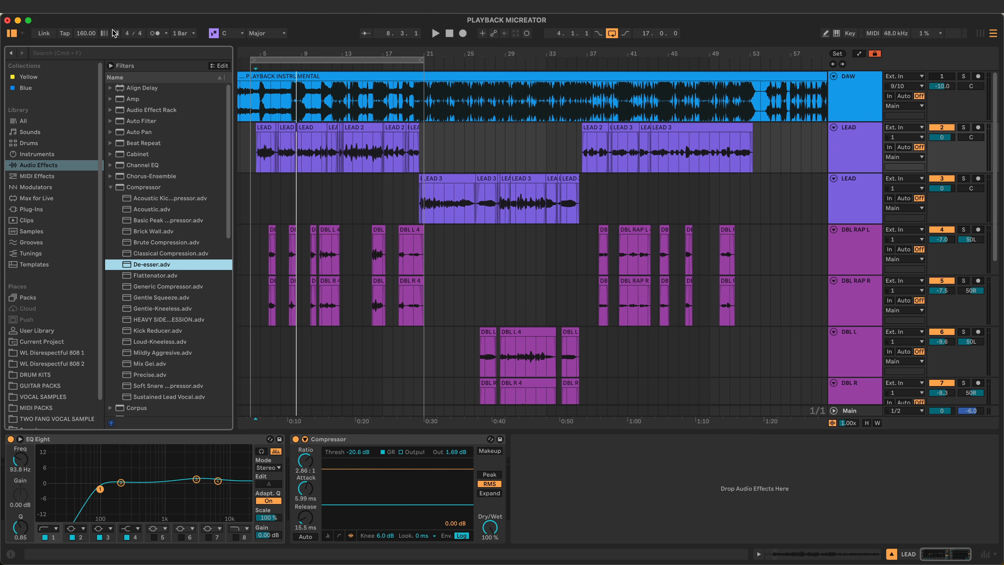
left_click(108, 55)
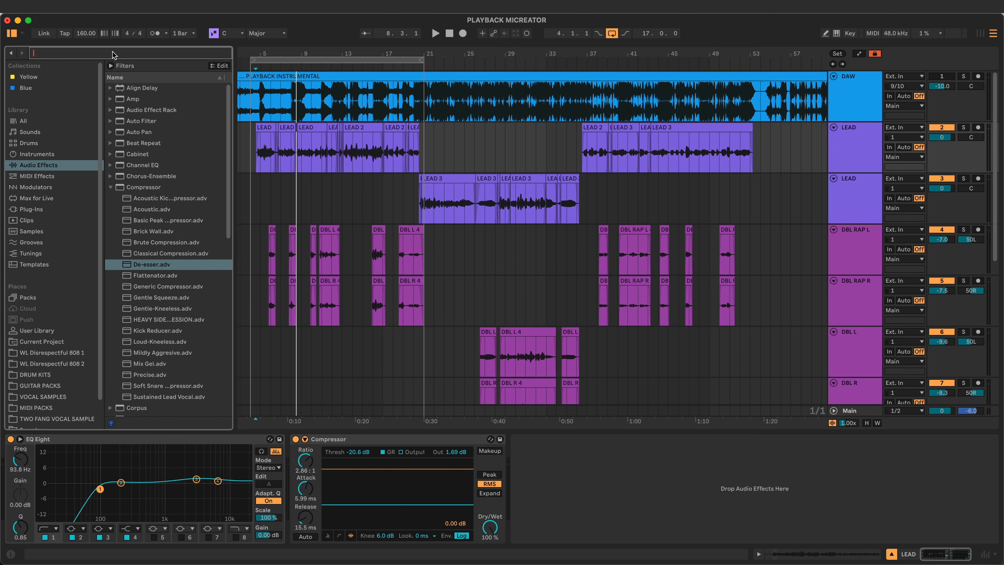
type("t-de")
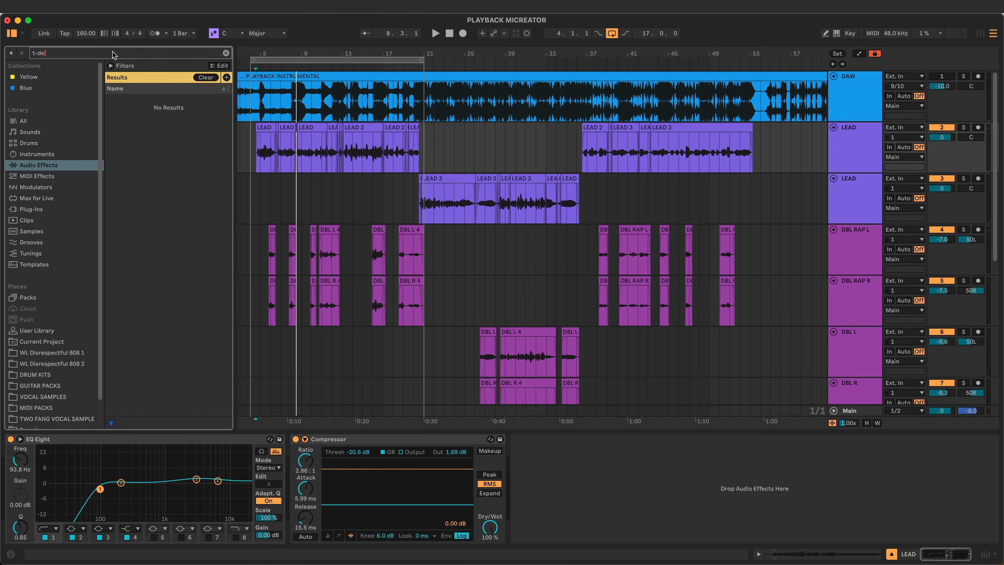
left_click(40, 211)
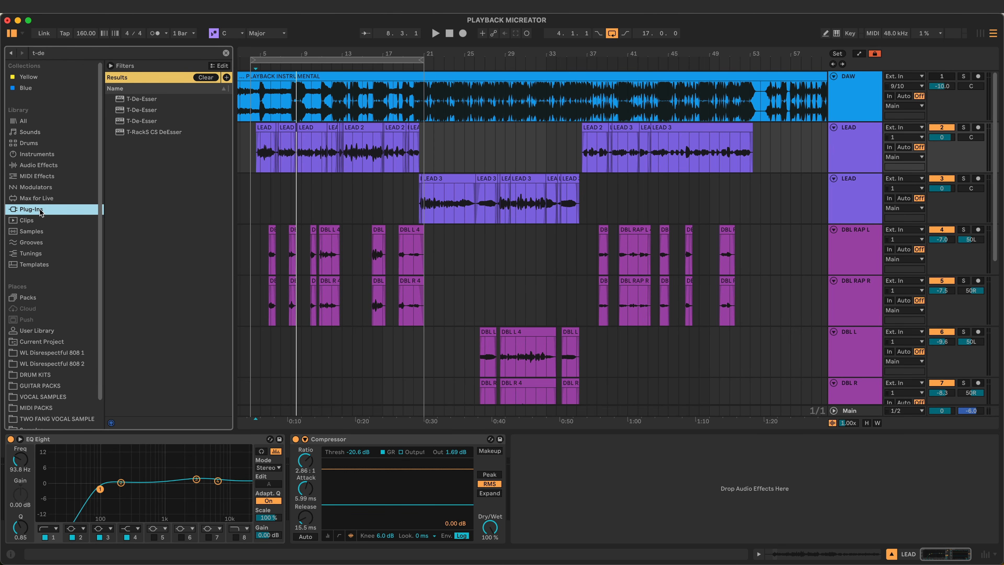
double_click(145, 122)
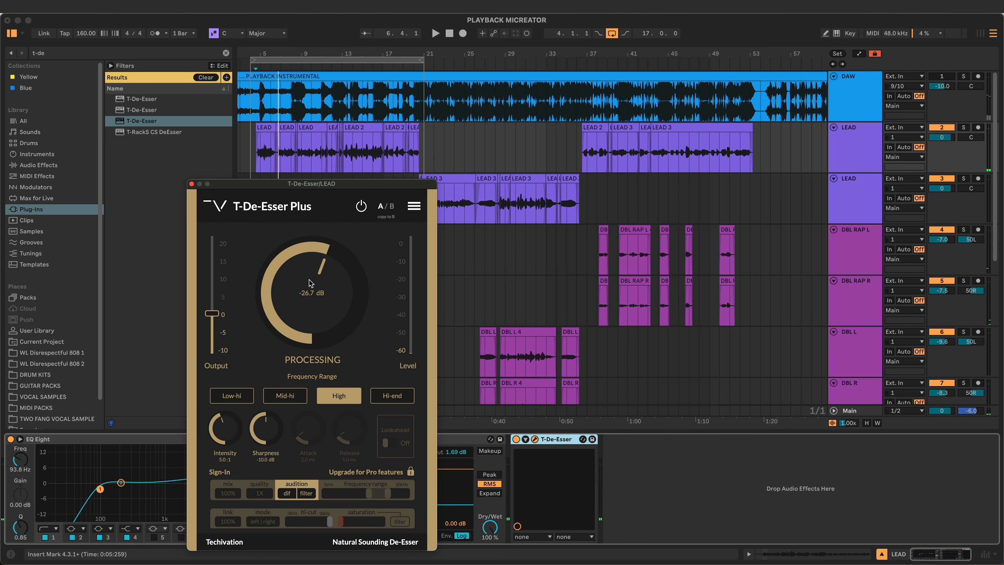
Step: Set T-De-Esser's processing to -29.7 dB during playback, keep its frequency range at High, and close the plug-in window
left_click_drag(309, 280, 303, 293)
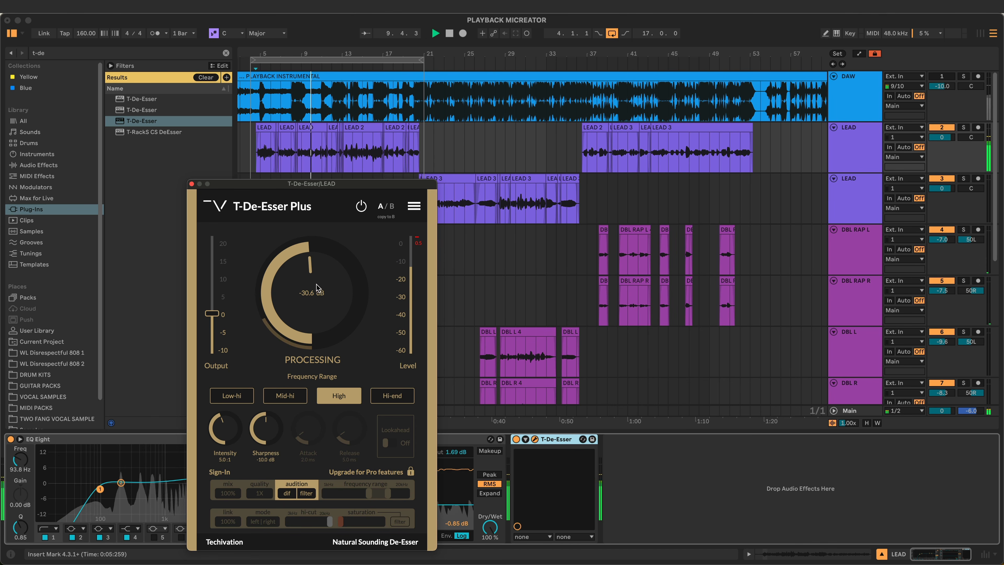
left_click_drag(316, 284, 318, 281)
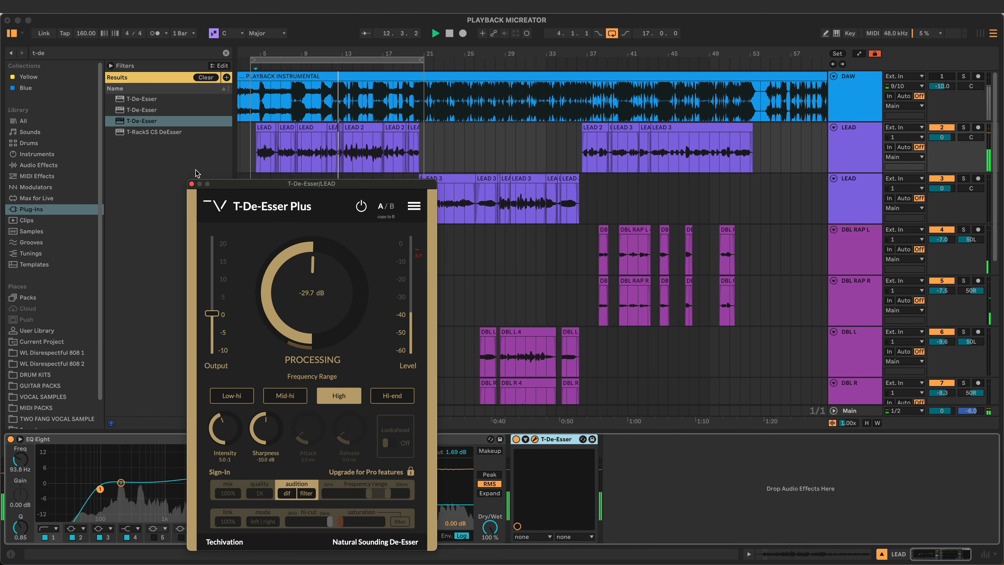
left_click_drag(226, 188, 551, 162)
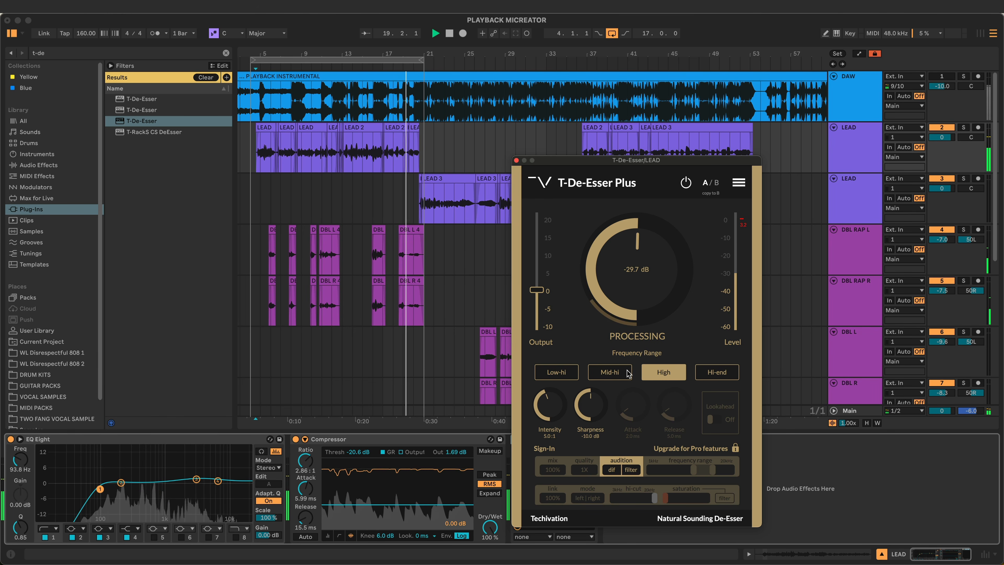
key("space")
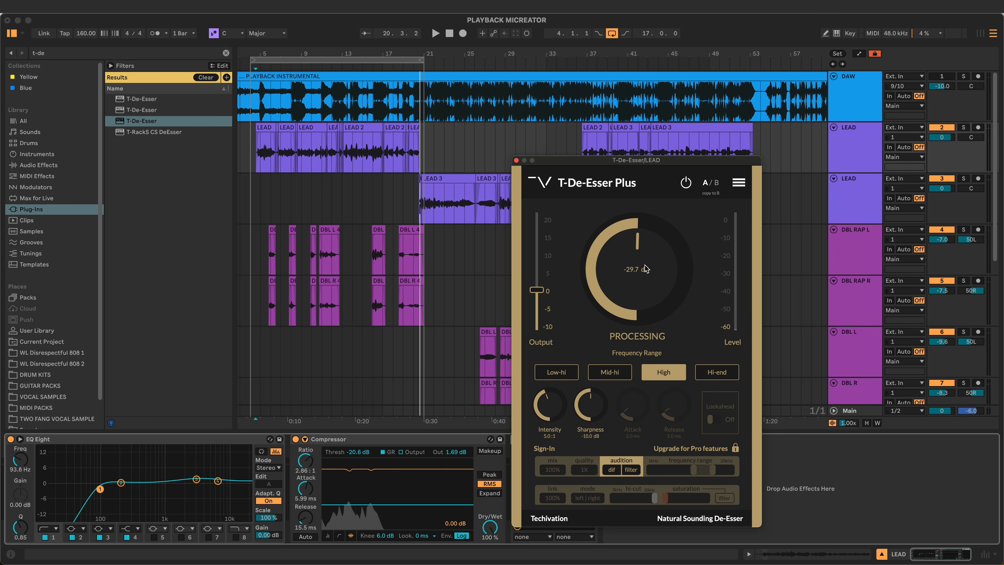
left_click(612, 378)
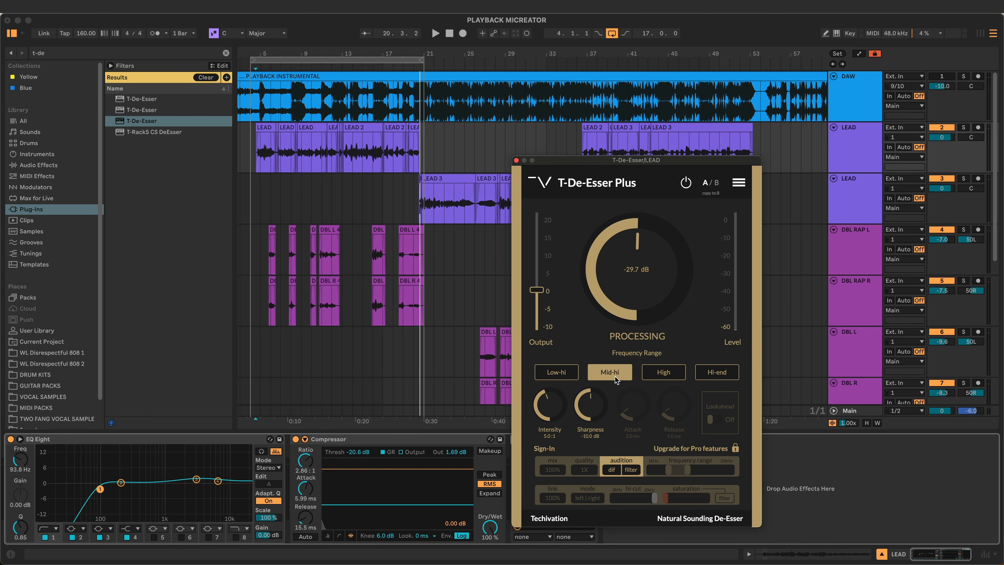
left_click(663, 372)
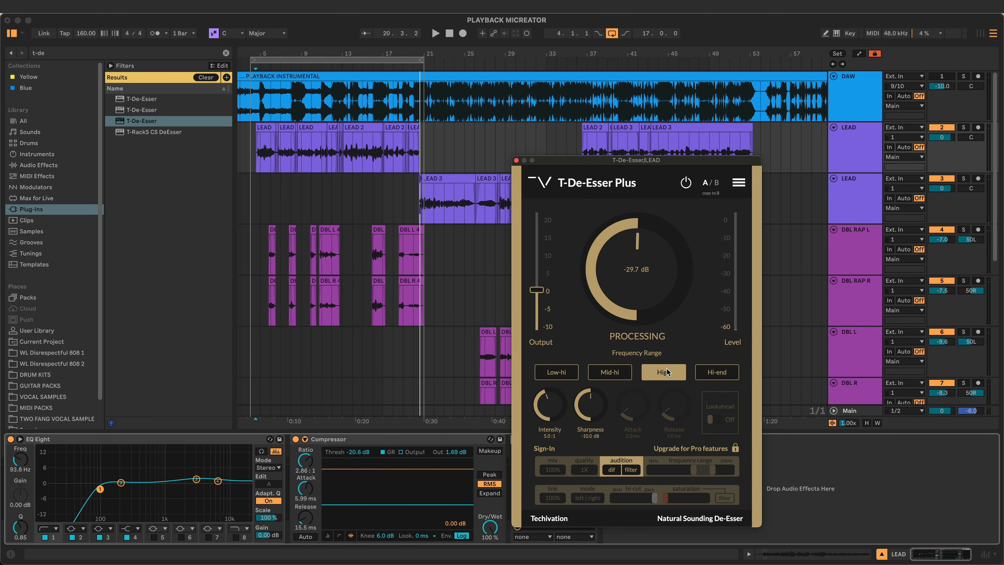
left_click(516, 160)
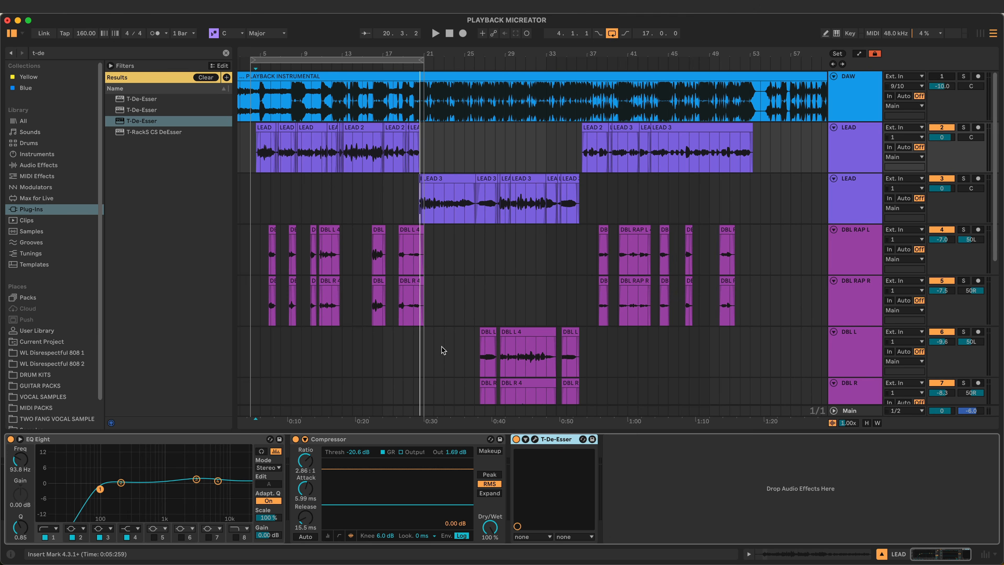
Step: Add a Saturator after T-De-Esser on the first LEAD track, with 4.00 dB drive and -4.29 dB output
left_click(38, 165)
left_click(119, 186)
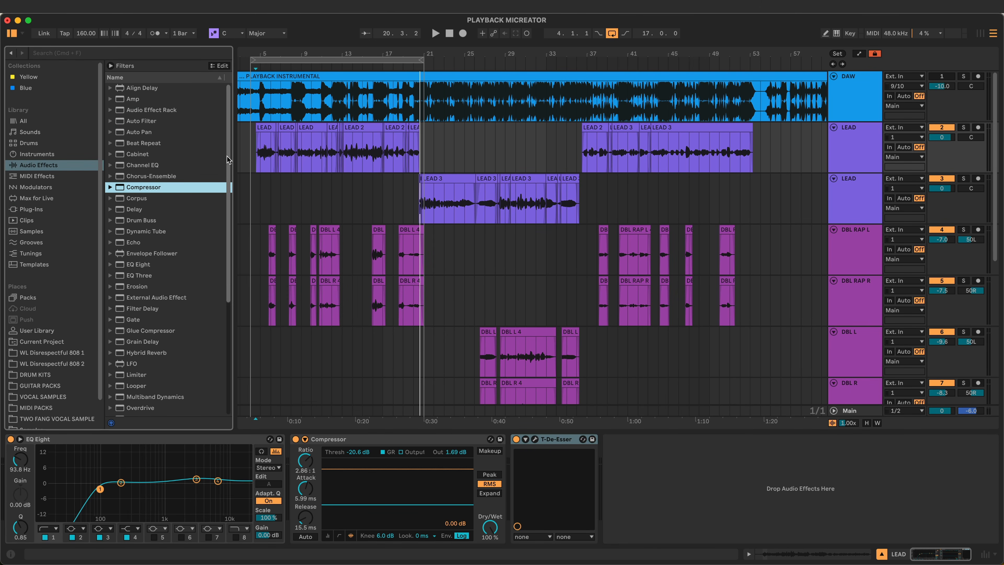
scroll(227, 156, "down", 2)
left_click_drag(226, 182, 191, 303)
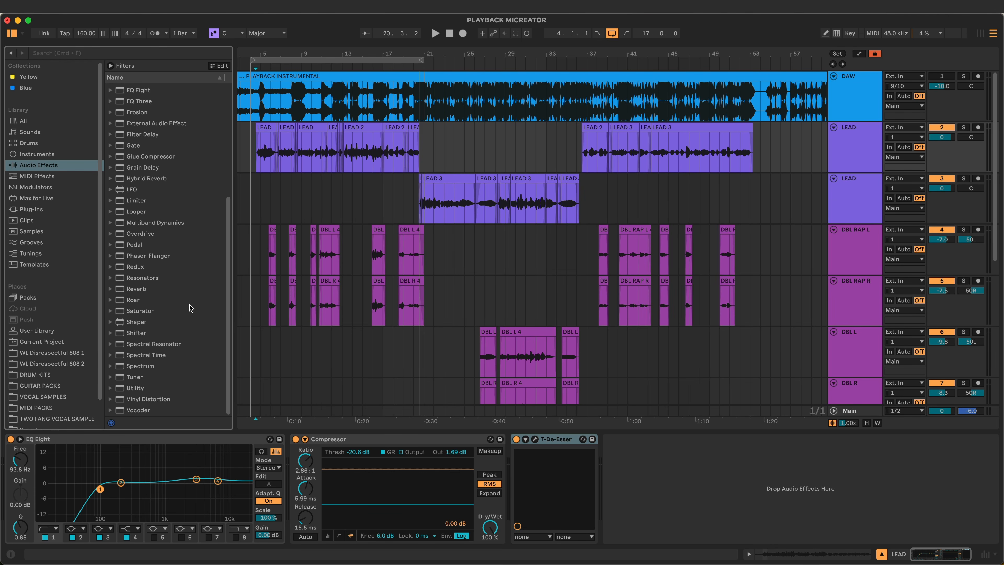
left_click_drag(169, 309, 670, 459)
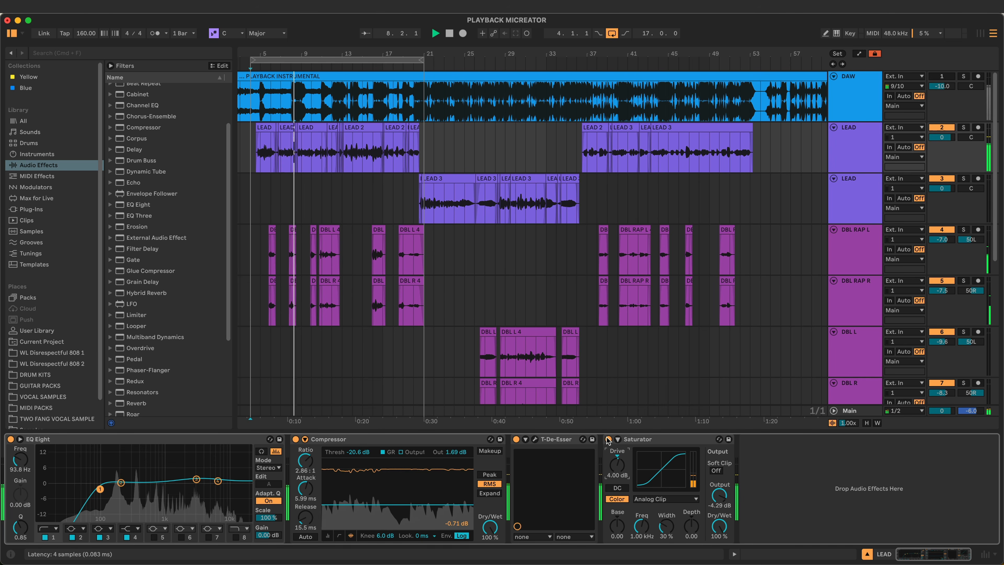
Step: Unmute the instrumental track and compare the mix with the first LEAD track's entire effect chain bypassed and enabled during playback
left_click(649, 440)
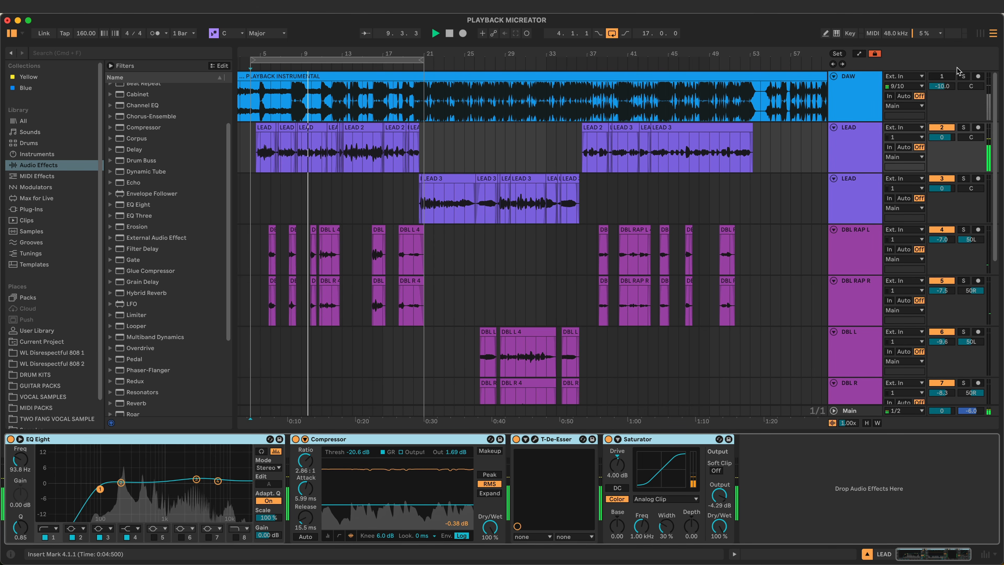
left_click(920, 116)
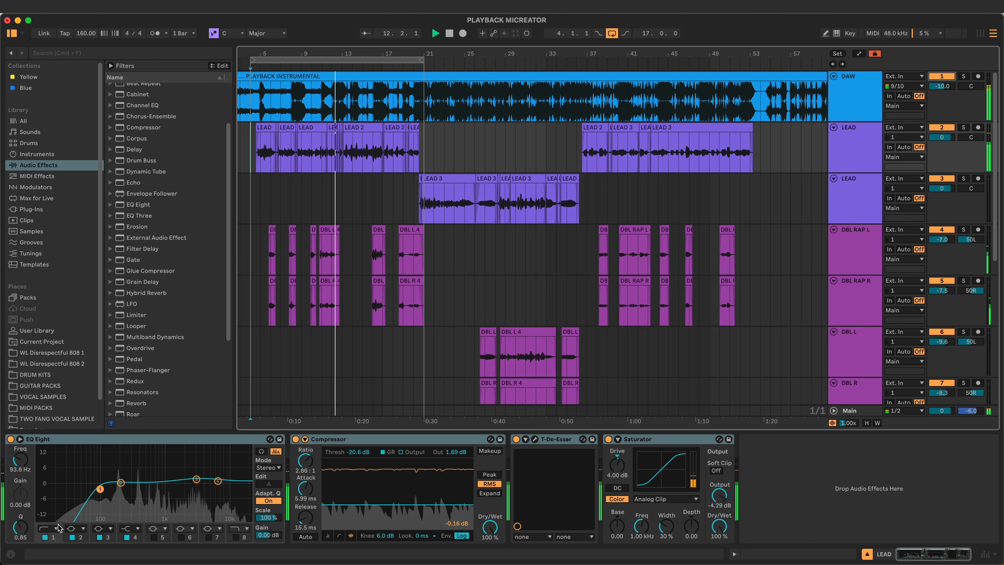
left_click(114, 442)
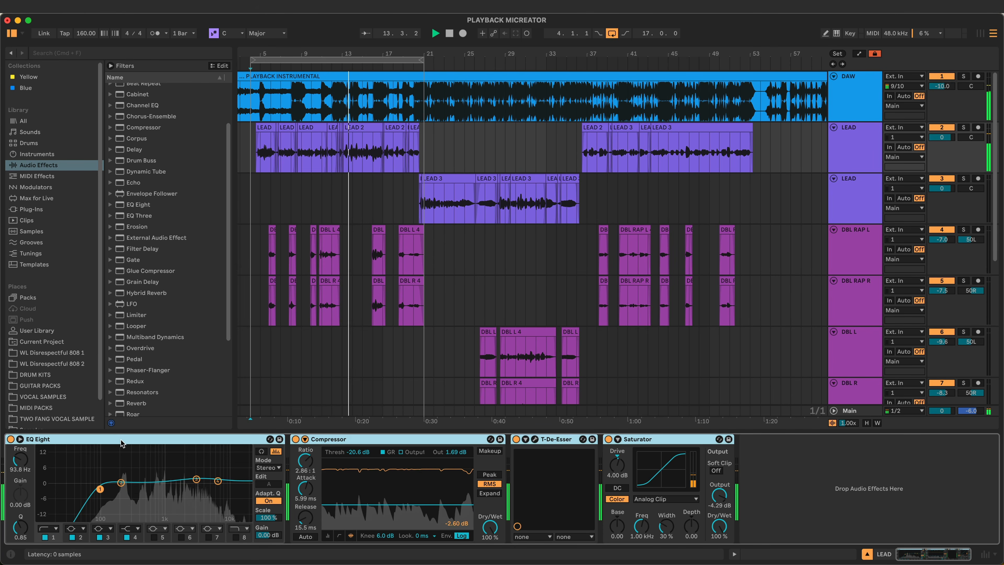
key("0")
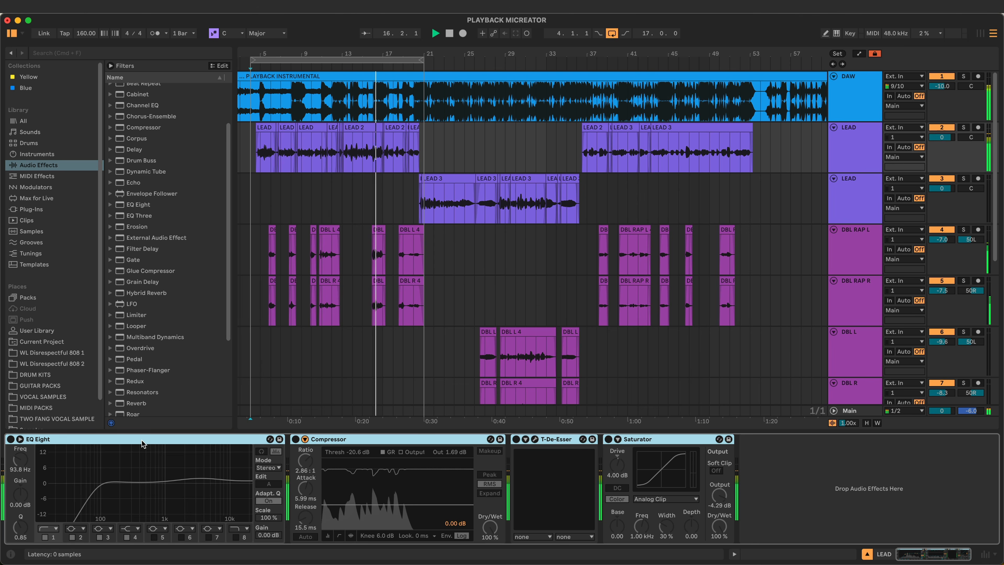
key("0")
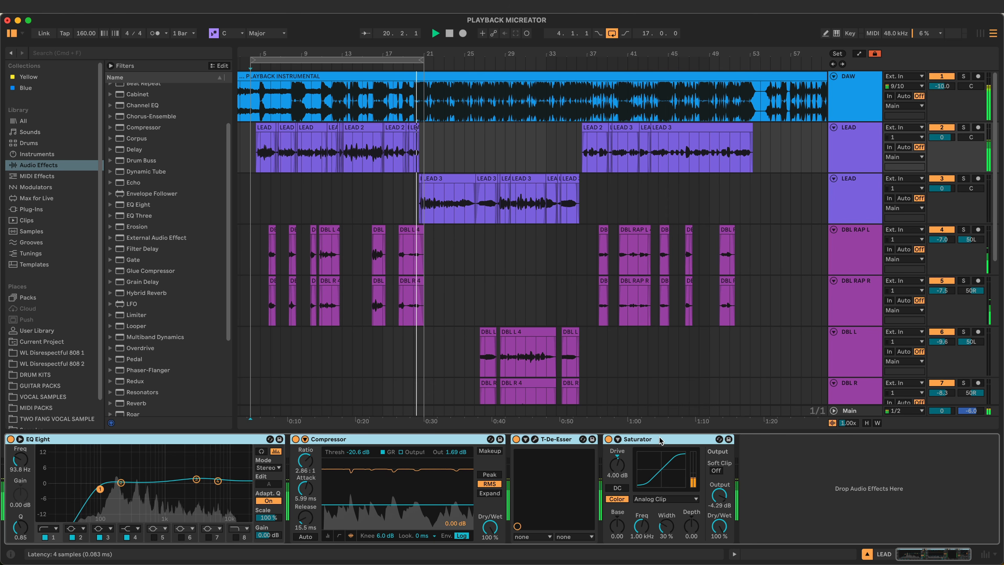
key("space")
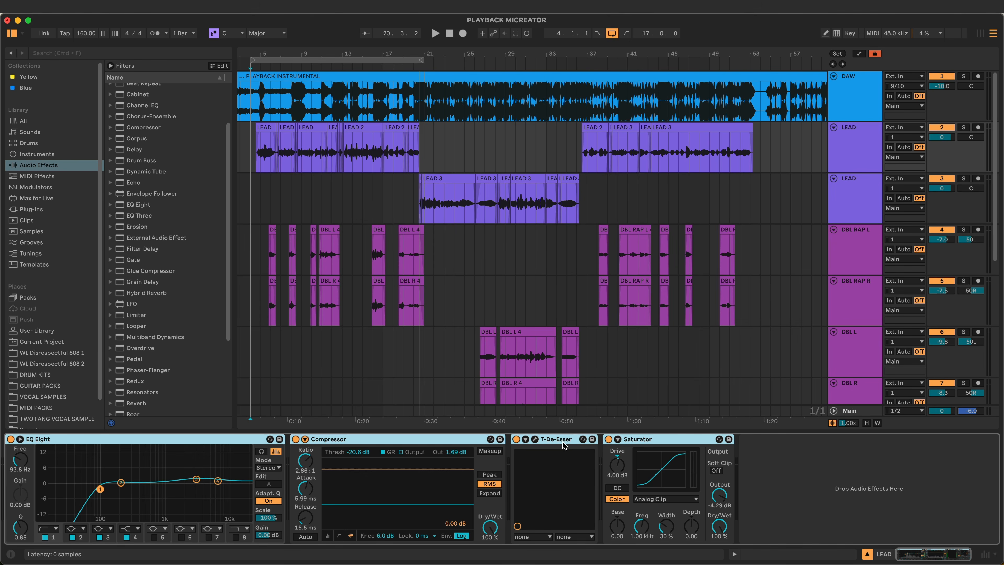
left_click(672, 439)
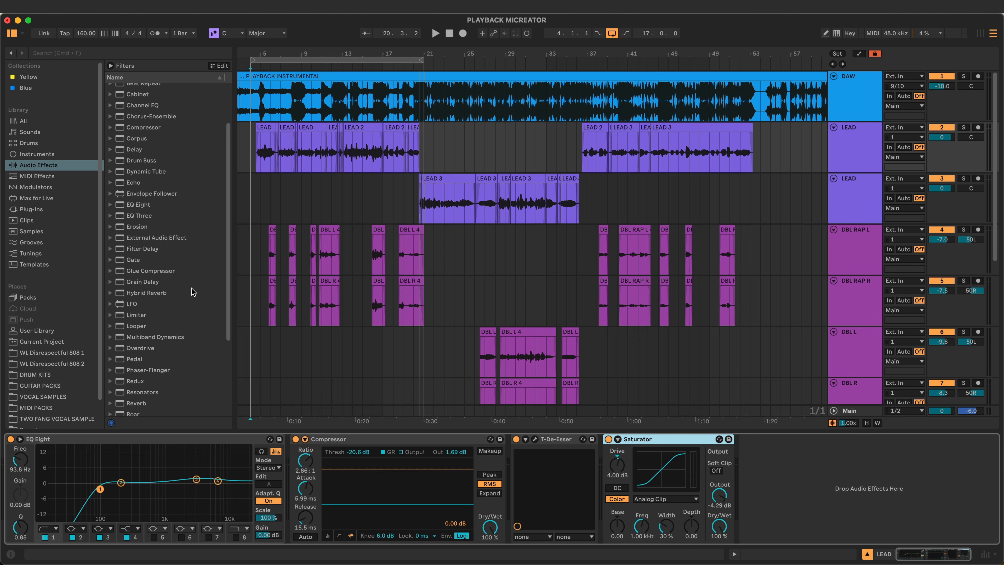
Step: Add a Glue Compressor after the Saturator on the first LEAD track, with a -40.0 dB threshold and 100% dry/wet, and check it during playback
left_click_drag(149, 272, 761, 435)
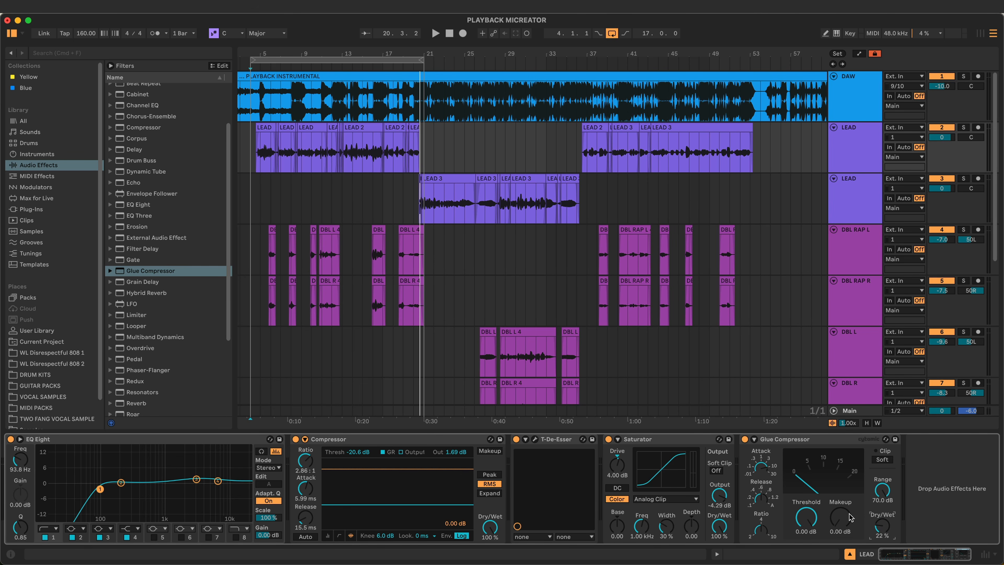
key("space")
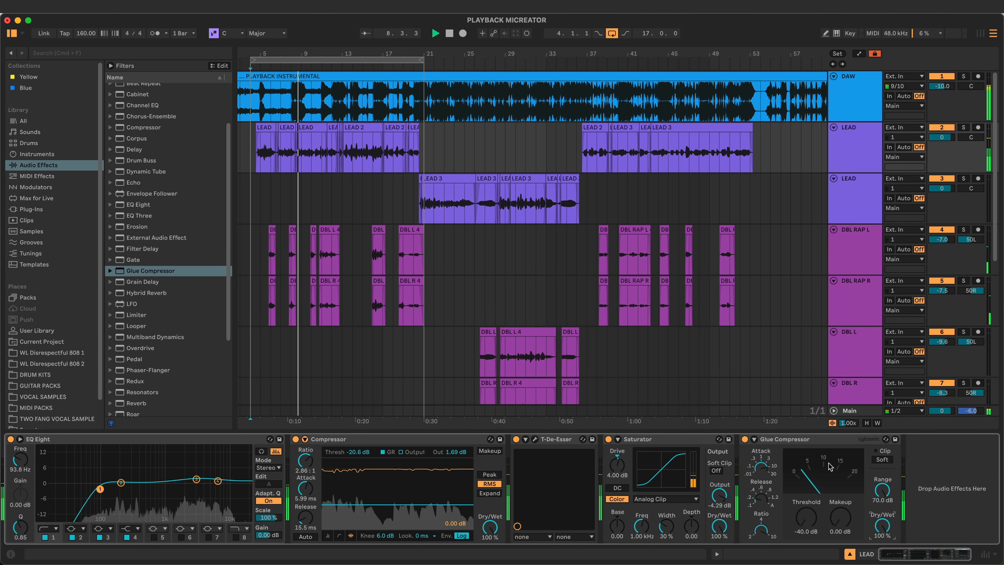
key("space")
Step: Group the Glue Compressor into an Audio Effect Rack, show its chain list, and create a second, empty chain named DRY
left_click(792, 438)
key("super+g")
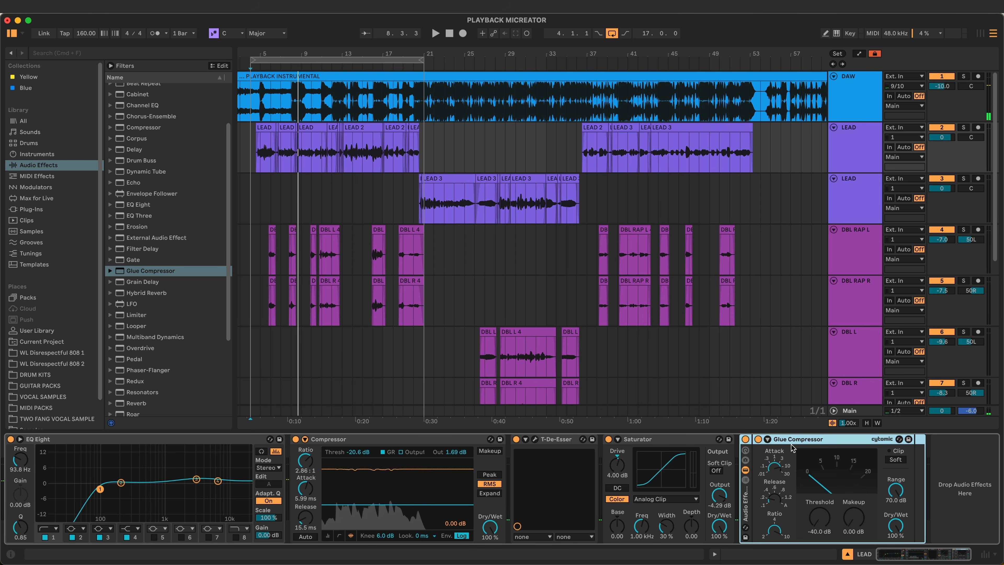
left_click(745, 481)
right_click(768, 490)
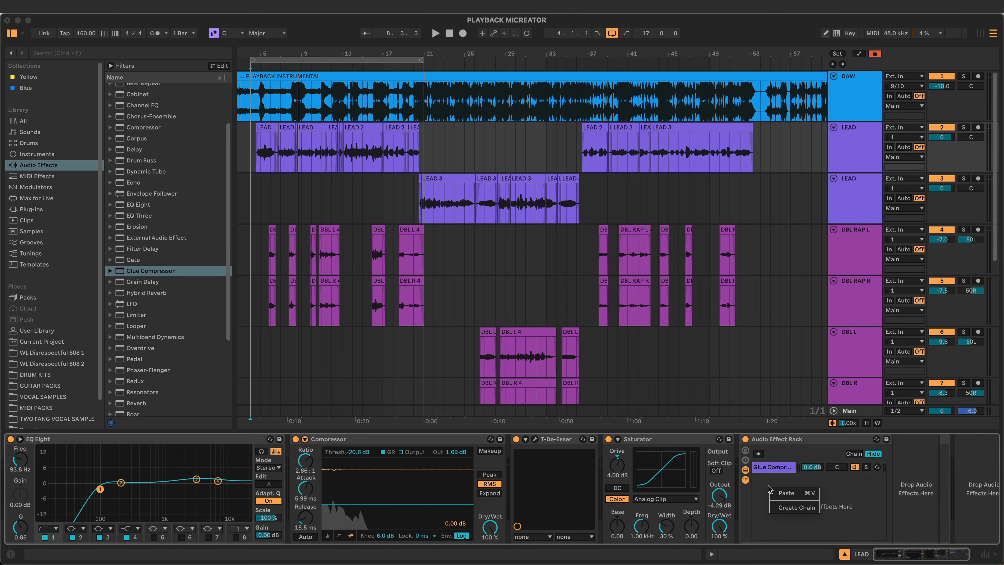
left_click(794, 508)
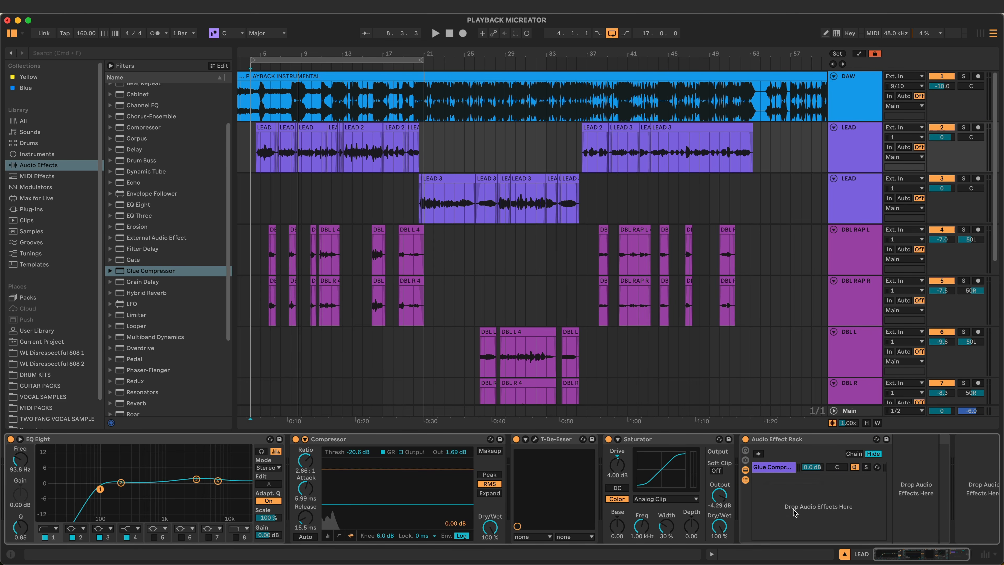
left_click(784, 468)
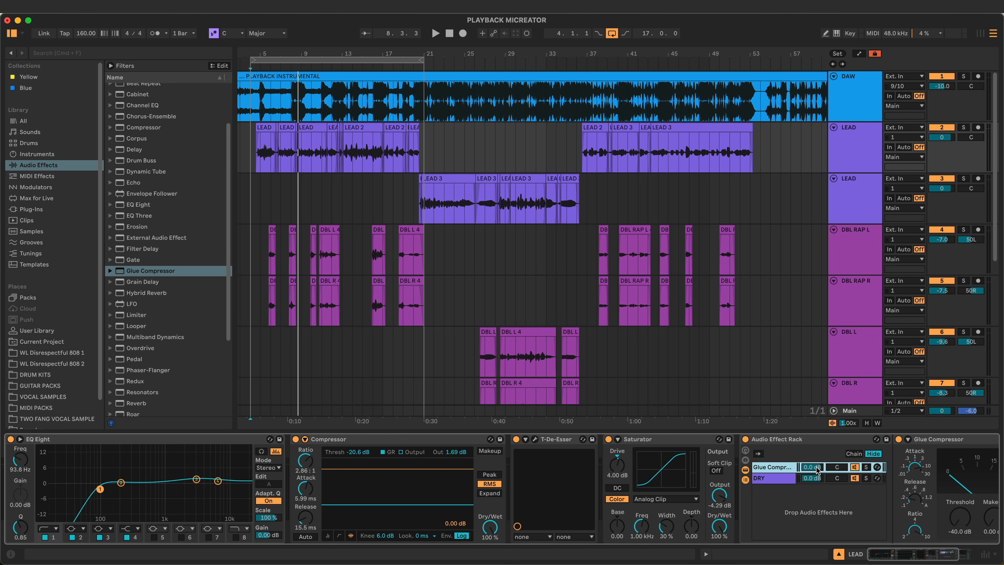
Step: Lower the Glue Compressor chain's volume to -12.4 dB during playback
scroll(817, 469, "right", 4)
key("space")
left_click_drag(686, 470, 687, 494)
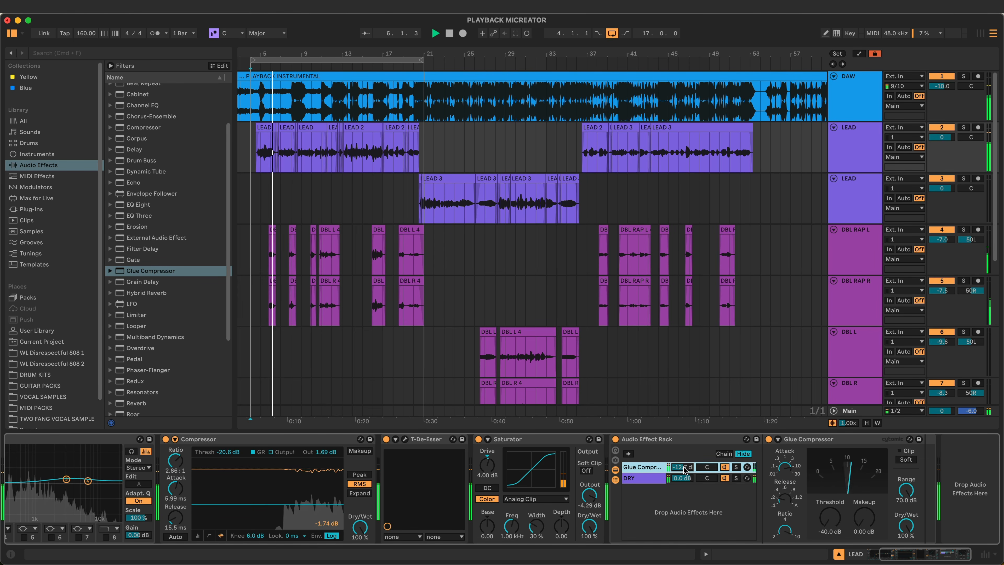
Step: Move the DRY chain above the Glue Compressor chain in the rack and colour it black
left_click_drag(650, 475, 650, 466)
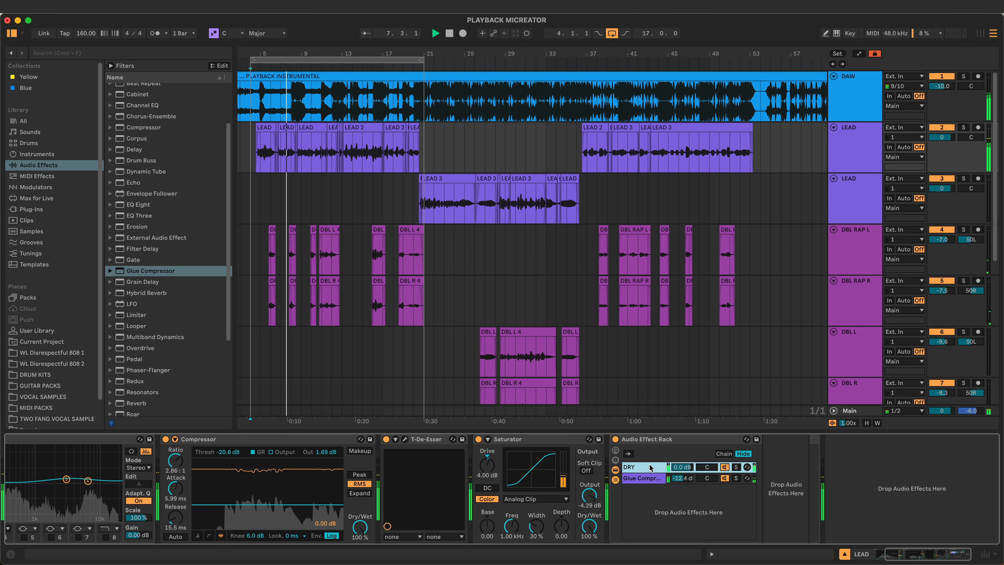
right_click(651, 469)
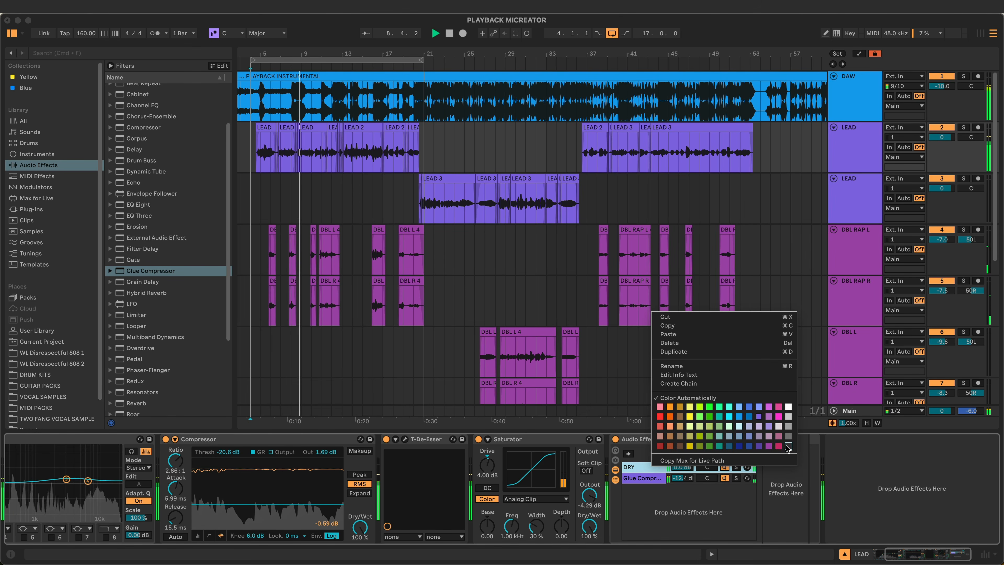
left_click(788, 446)
Step: Raise the Glue Compressor chain's volume to -6.0 dB while listening to the parallel compression
left_click(652, 479)
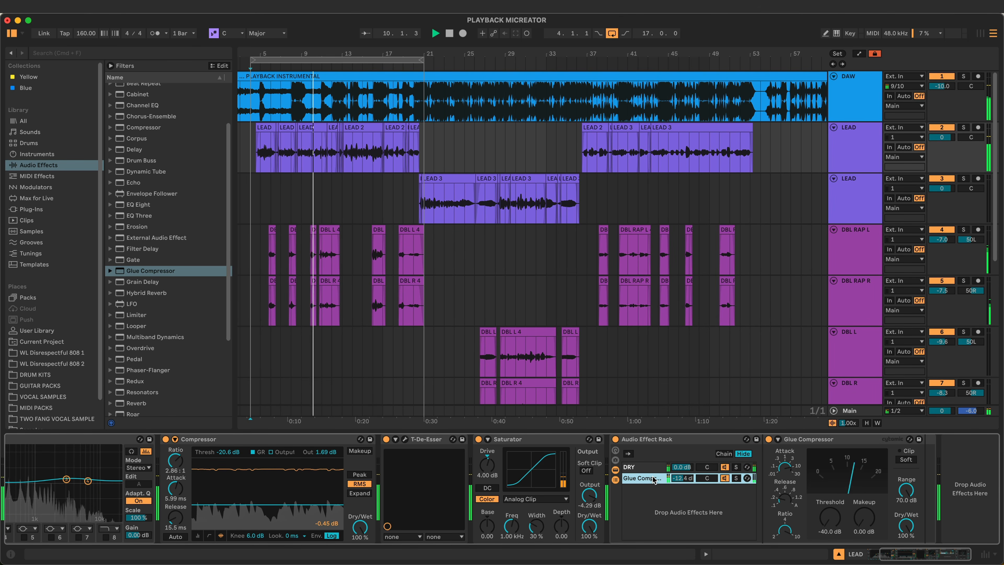
left_click(789, 488)
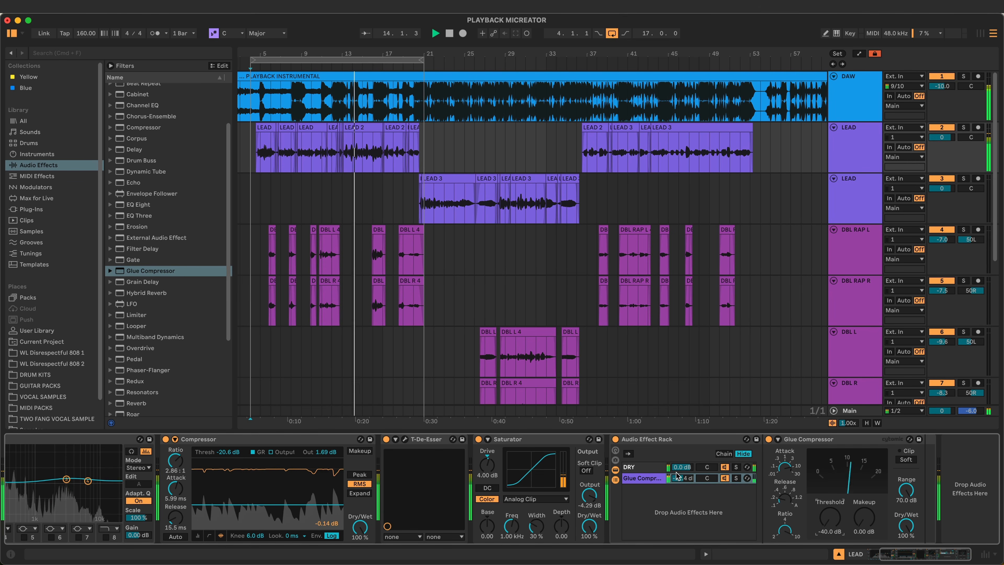
left_click_drag(686, 478, 686, 465)
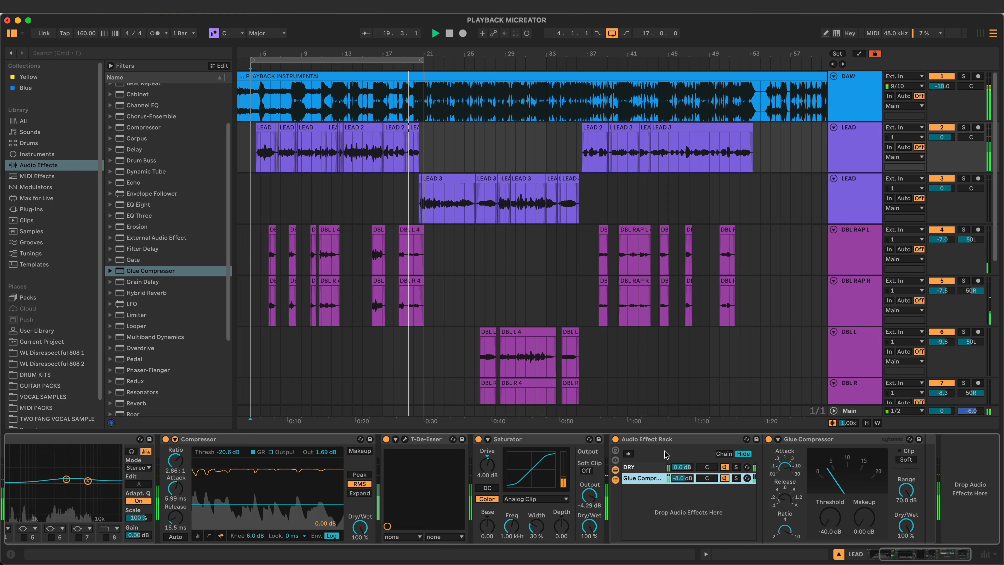
Step: Turn off looping and copy the first LEAD track's effect chain, from EQ Eight through the rack, to the second LEAD track after GSnap
left_click(612, 34)
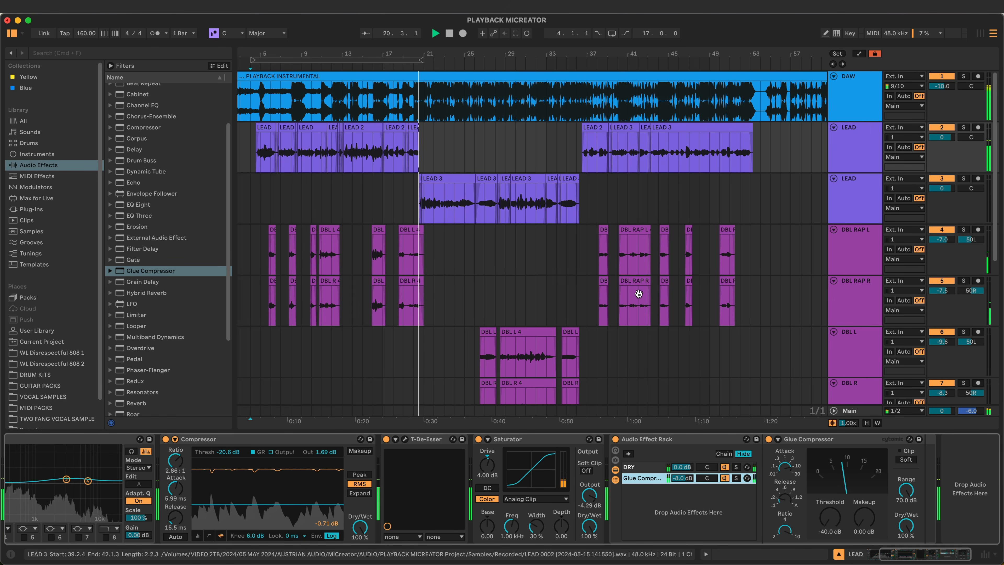
left_click(649, 440)
key("super+a")
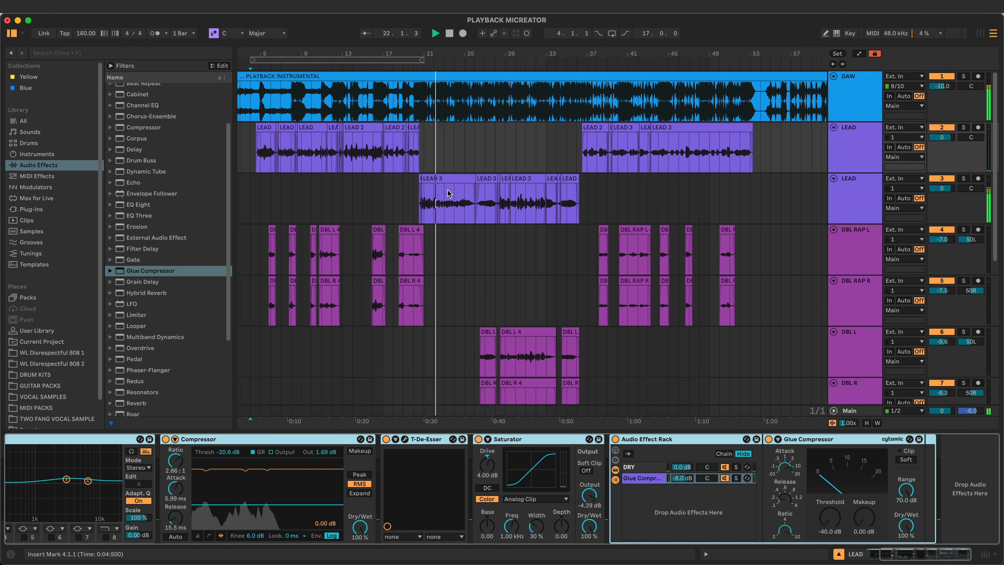
left_click(412, 195)
right_click(366, 490)
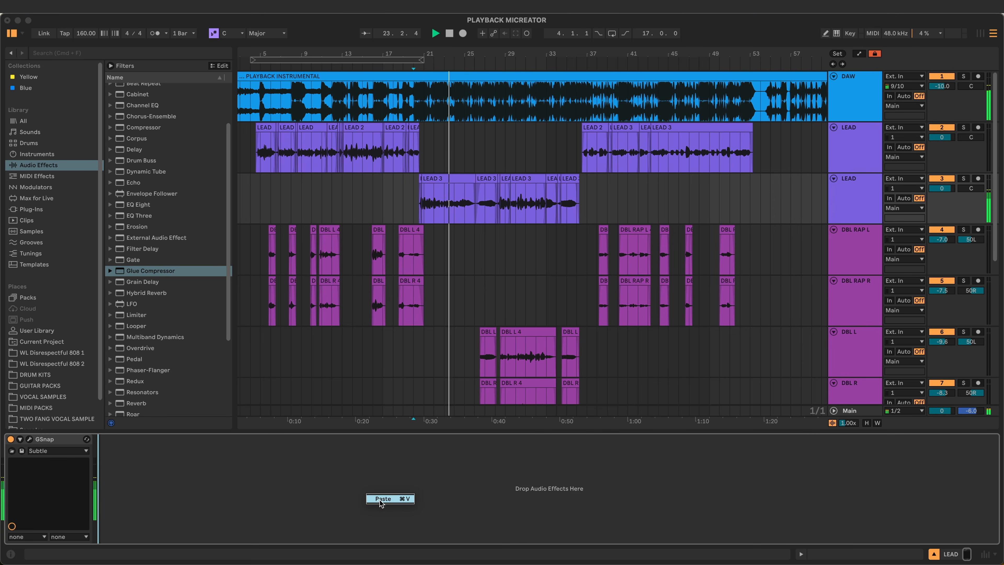
left_click(380, 499)
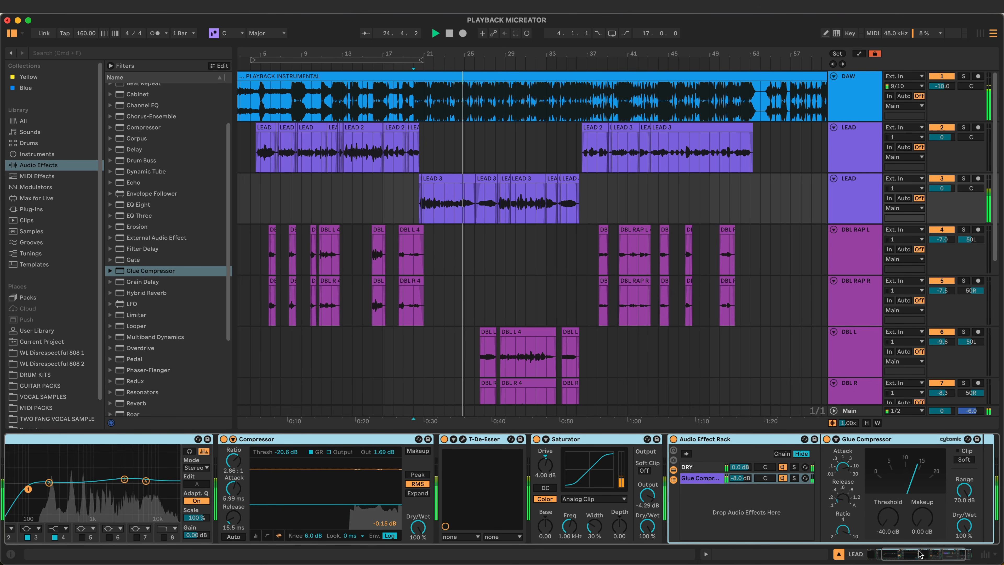
left_click(872, 556)
left_click(68, 439)
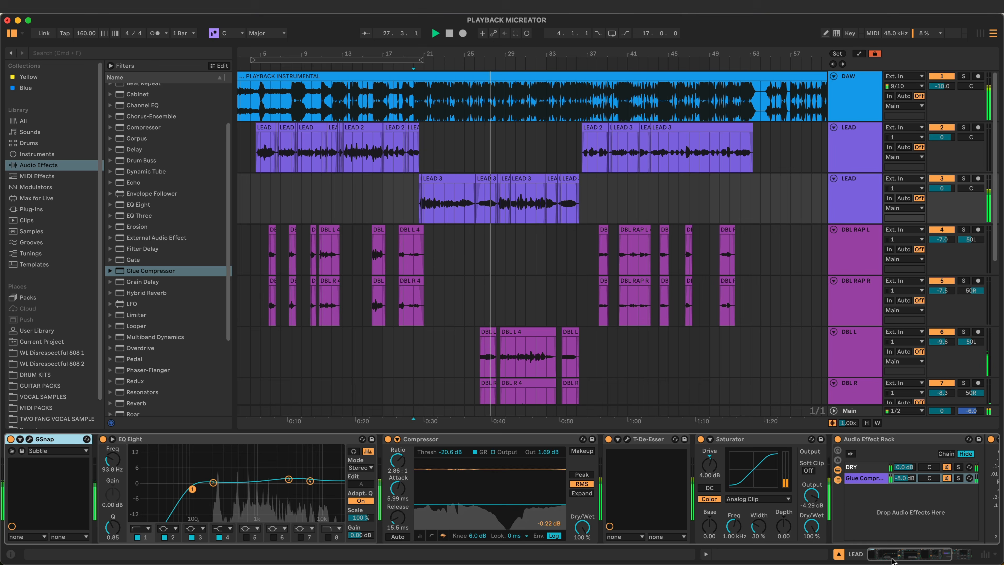
left_click(939, 559)
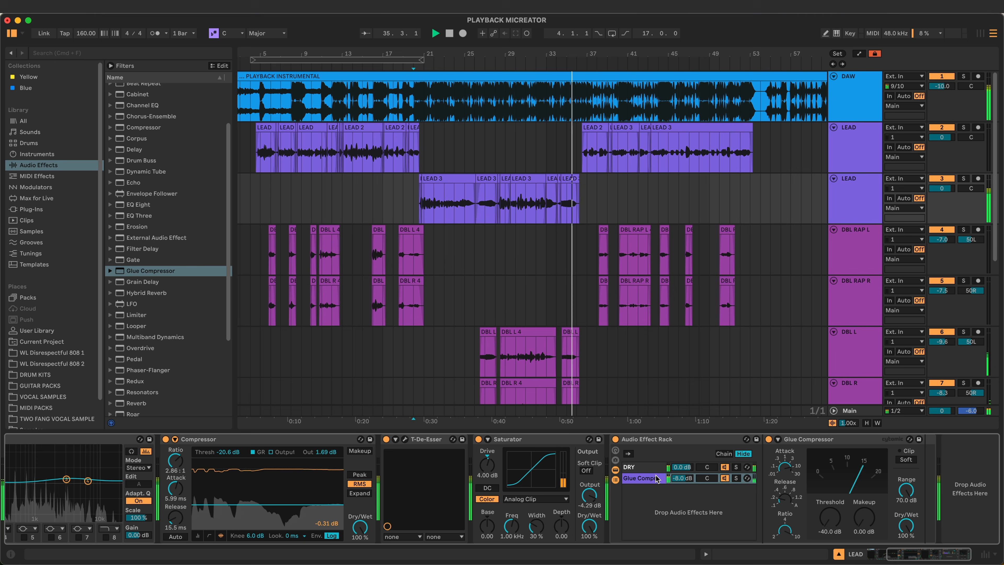
Step: Mute the instrumental track and audition the first LEAD track's closing vocal section on its own
left_click(582, 197)
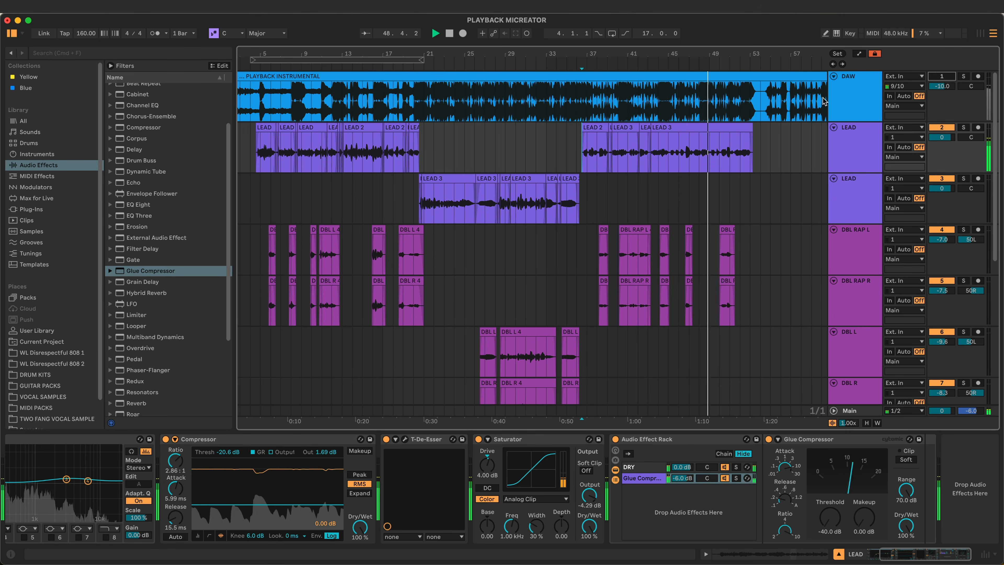
left_click(419, 198)
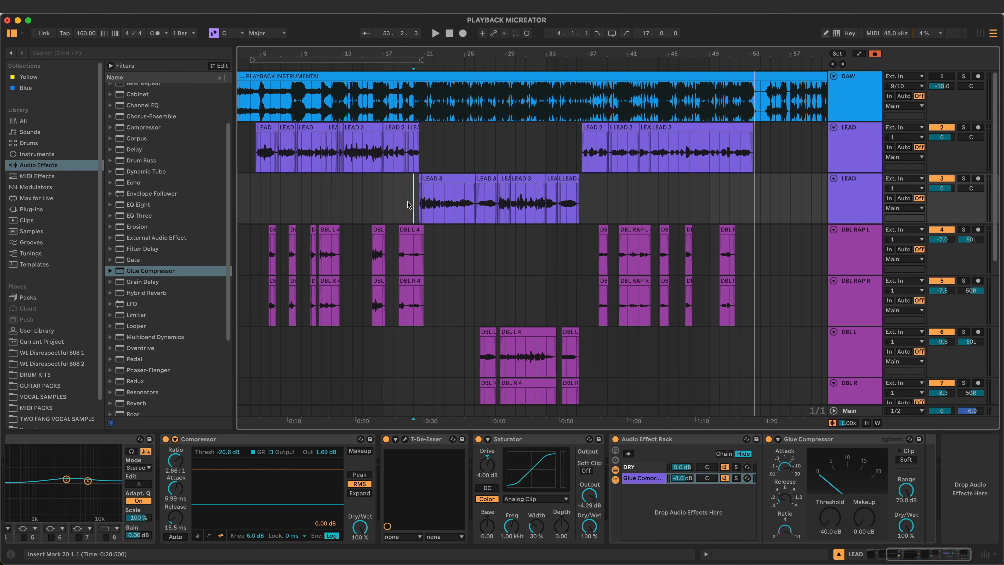
Step: Review which effects are loaded on the first LEAD, DBL RAP L and DBL R tracks
left_click(253, 145)
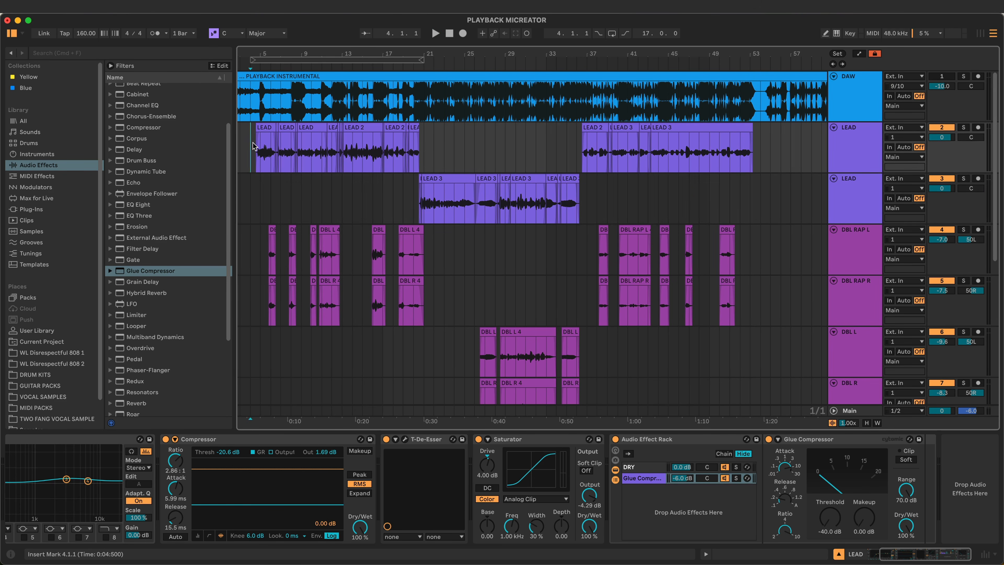
left_click(264, 252)
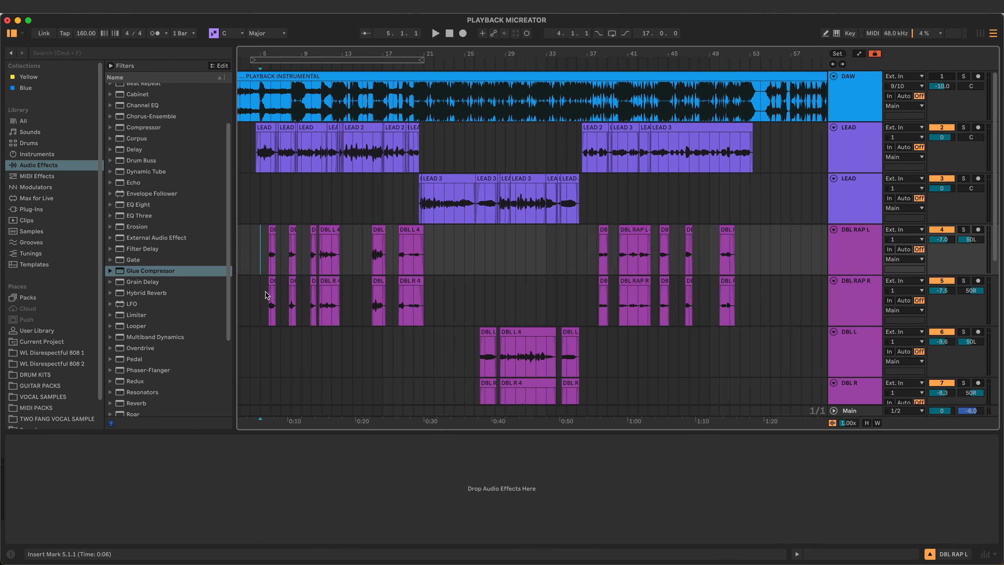
left_click(341, 386)
scroll(342, 386, "down", 3)
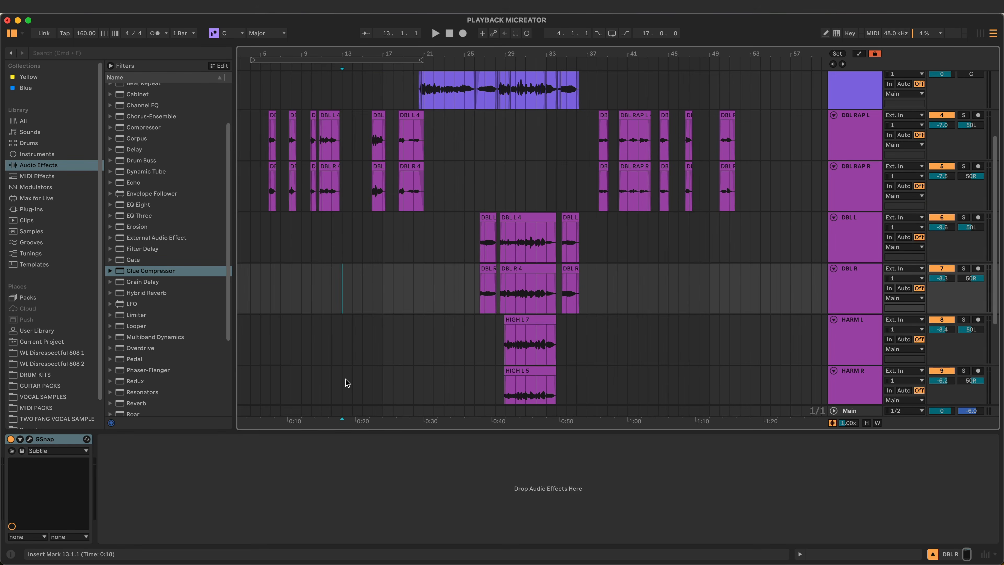
scroll(344, 340, "up", 3)
left_click(265, 155)
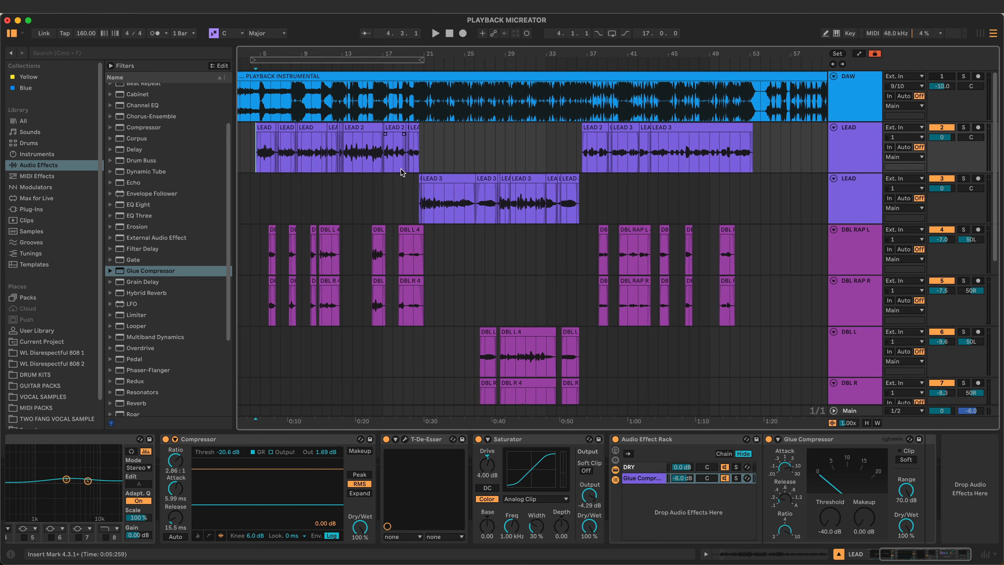
Step: Add a Reverb as a new chain in the second LEAD track's Audio Effect Rack
left_click(414, 196)
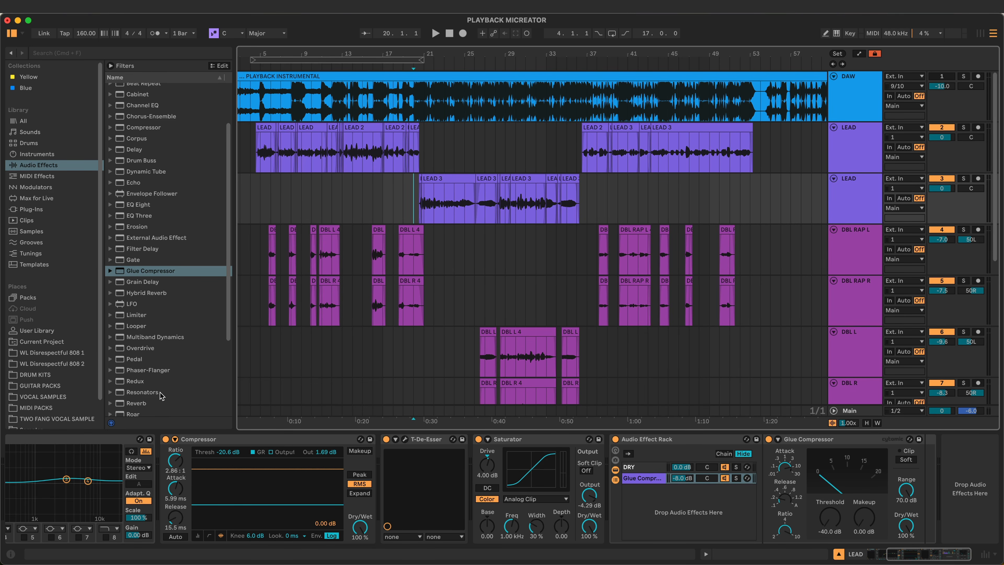
scroll(160, 393, "down", 5)
left_click(135, 293)
left_click_drag(209, 295, 669, 501)
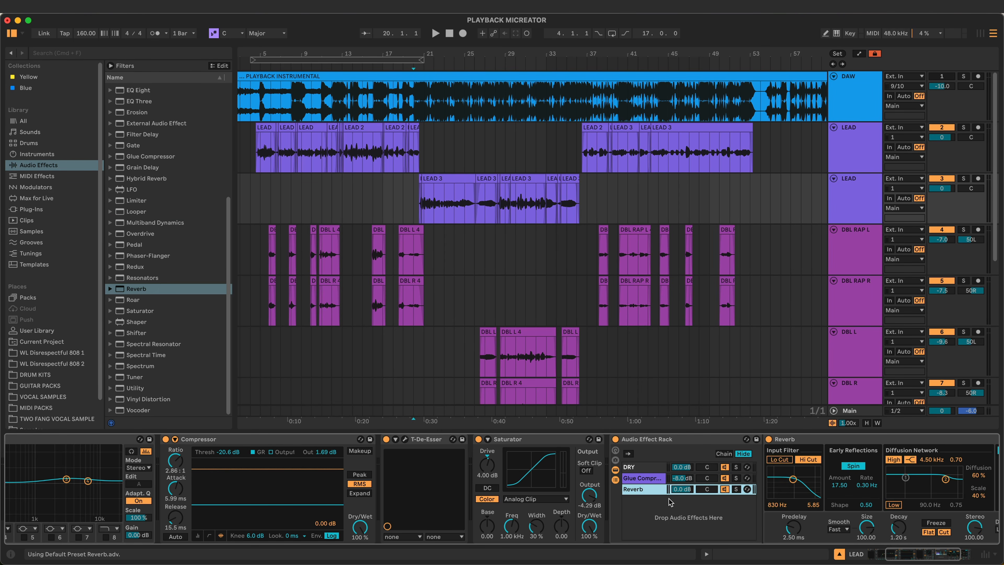
Step: Colour the Reverb chain orange in the rack's chain list
right_click(646, 487)
left_click(646, 491)
right_click(646, 491)
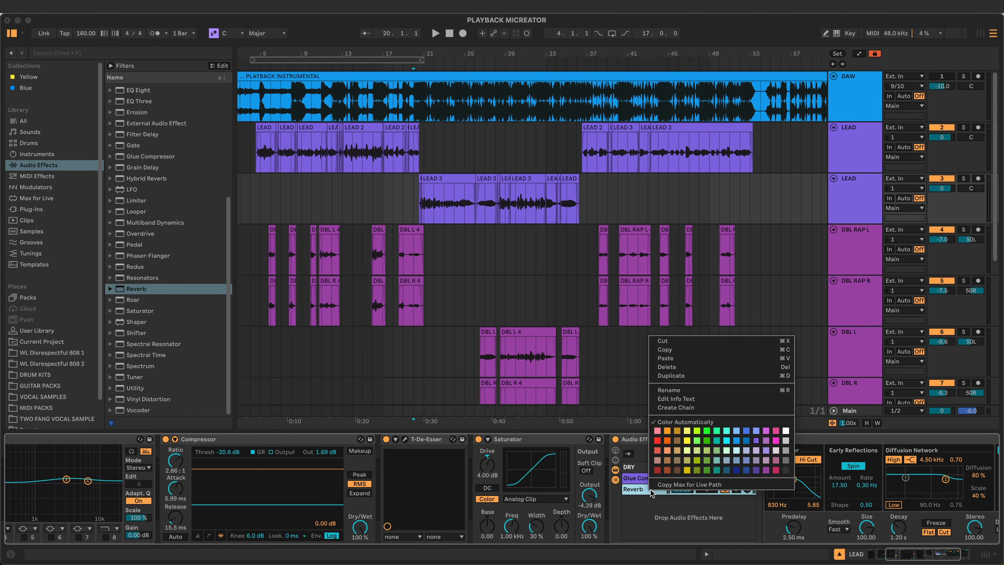
left_click(667, 432)
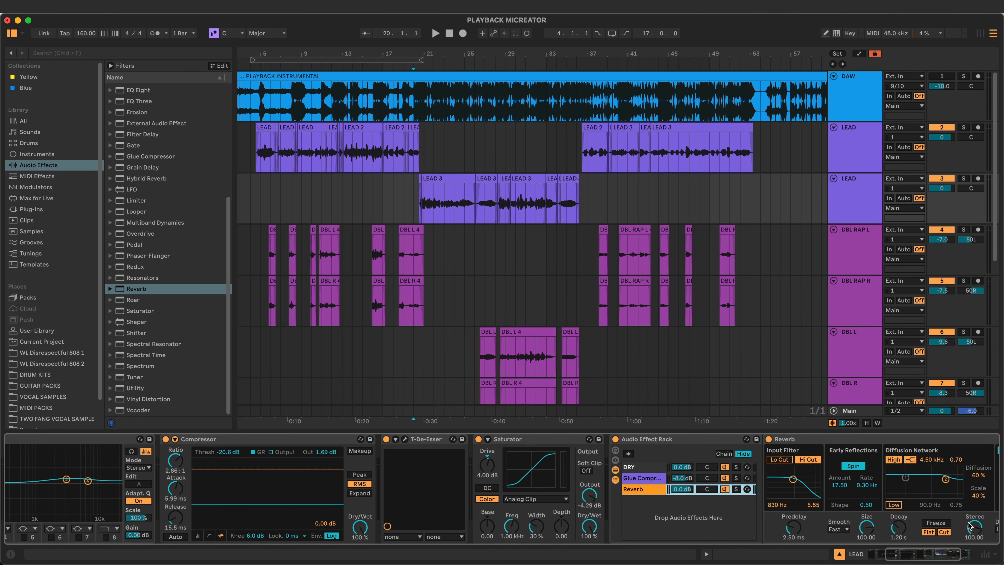
Step: Loop the second LEAD track's vocal section from bar 20 to bar 36 and start playback
left_click(930, 553)
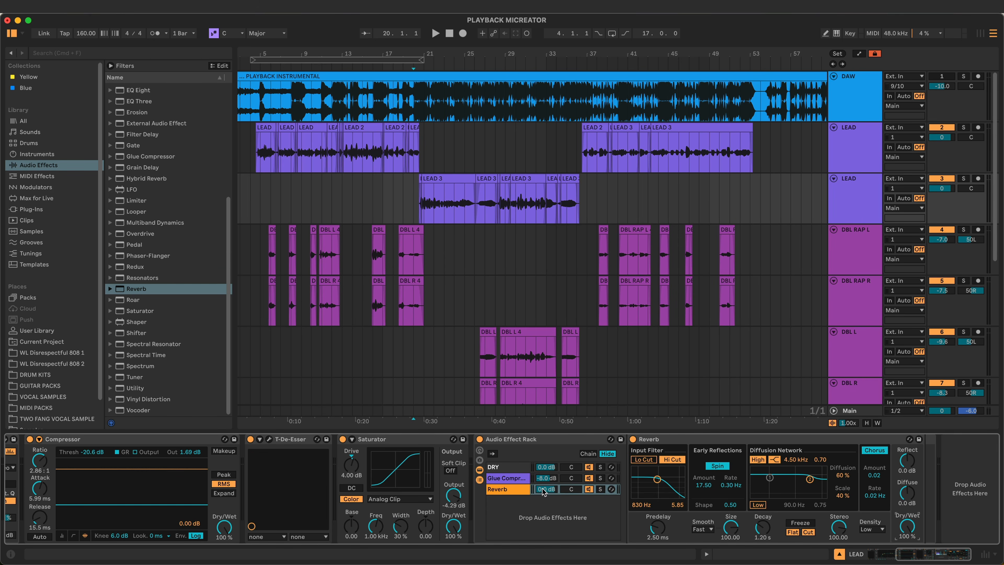
left_click_drag(418, 204, 579, 199)
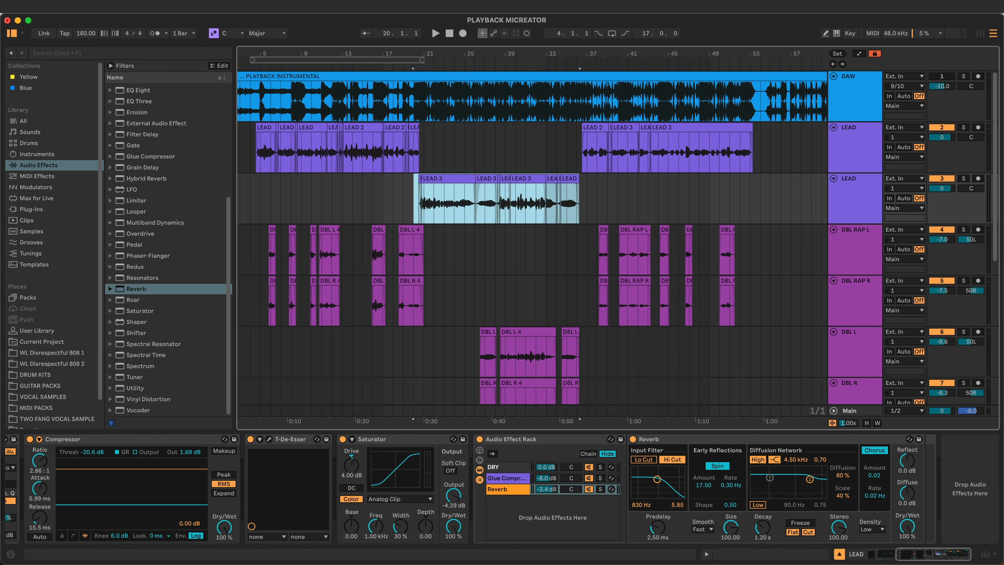
key("super+l")
key("space")
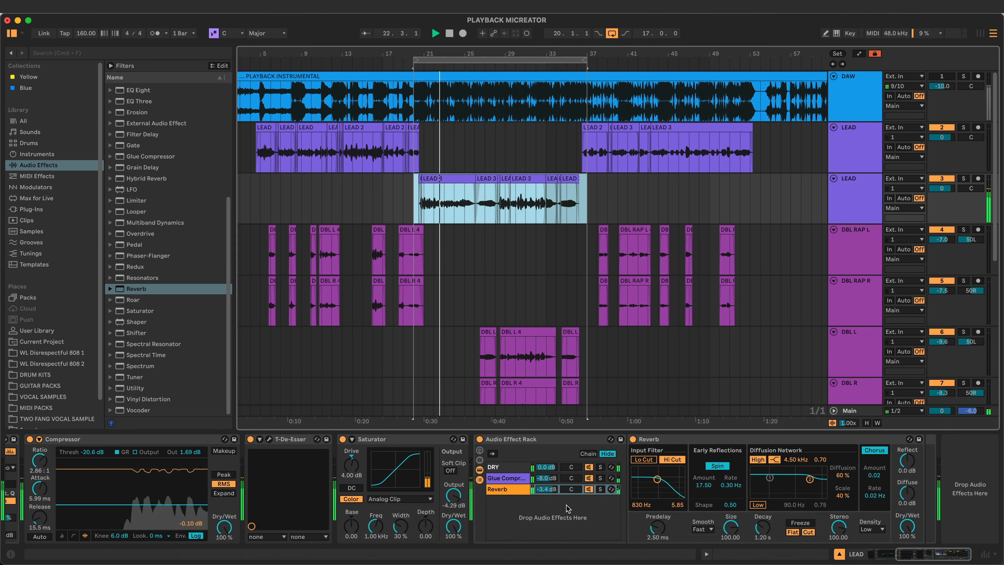
Step: Set the Reverb chain's volume to -14.0 dB and the Reverb's decay to 3.97 s during looped playback
left_click_drag(545, 489, 546, 510)
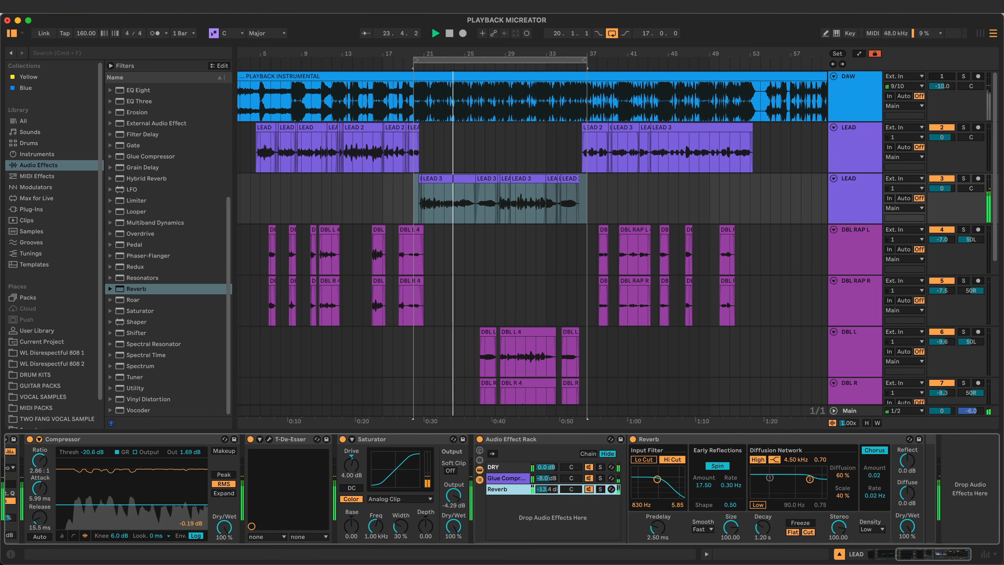
left_click_drag(546, 489, 546, 497)
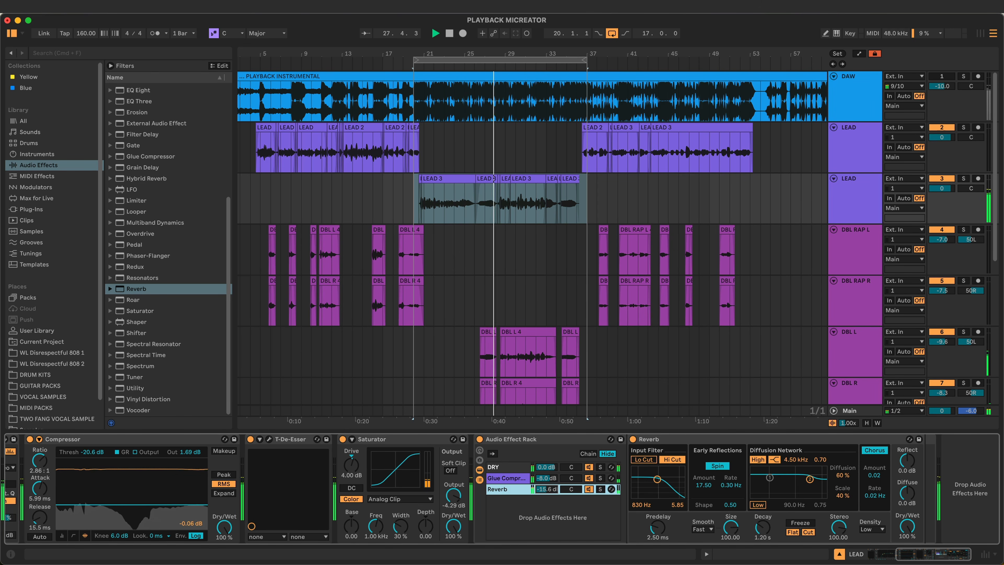
mouse_move(763, 527)
left_mouse_down()
mouse_move(763, 509)
mouse_move(773, 528)
left_mouse_up()
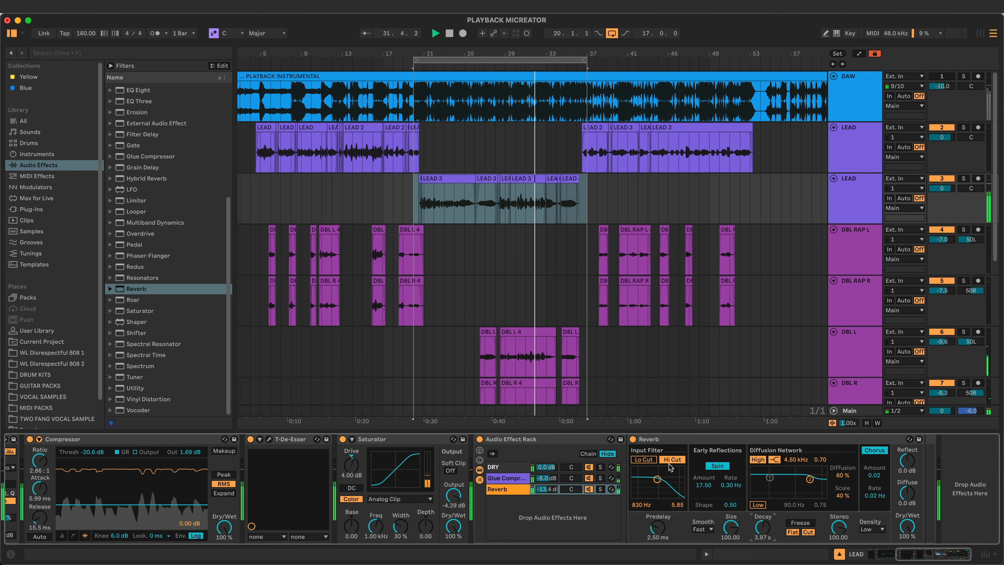
left_click_drag(546, 489, 547, 491)
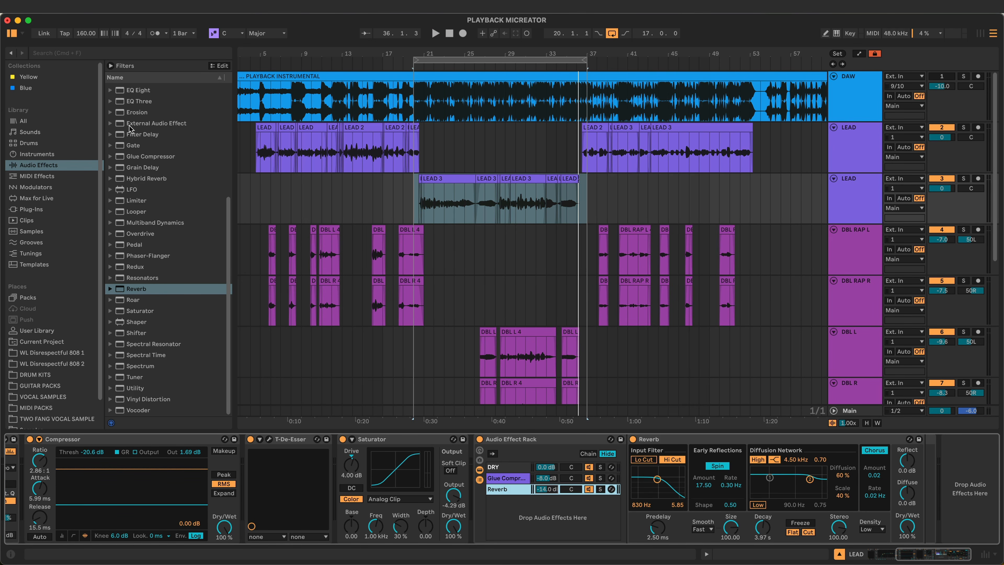
Step: Add Echo as a new chain in the second LEAD track's rack, with both delays on 1/4 Notes and dry/wet at 100%
scroll(128, 109, "up", 3)
left_click_drag(132, 102, 545, 514)
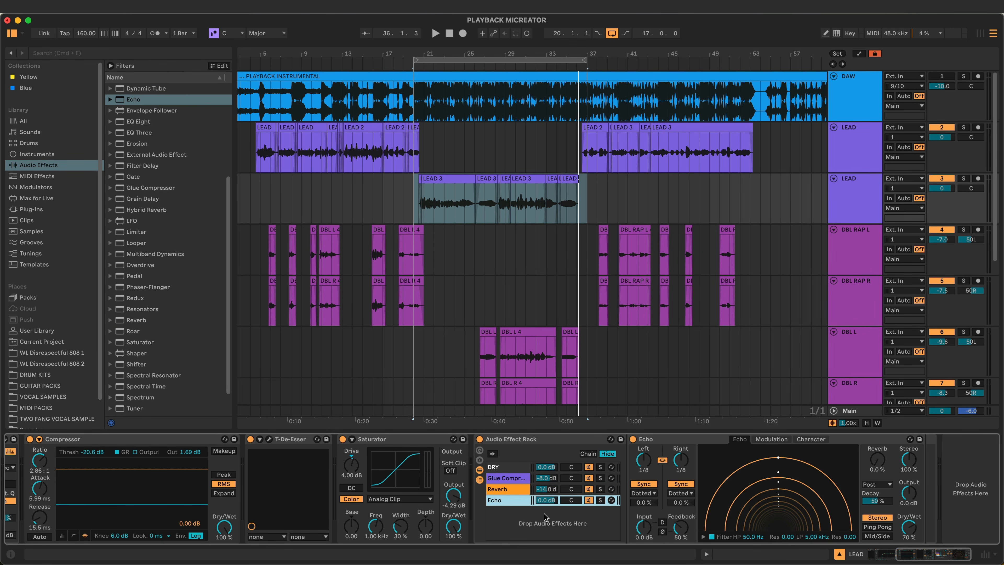
left_click(649, 494)
left_click(644, 494)
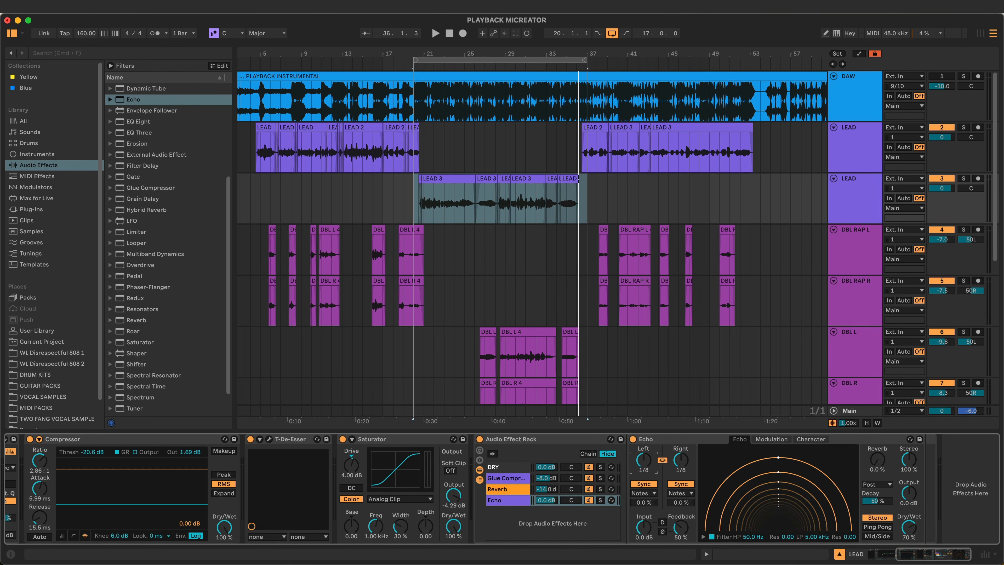
left_click_drag(639, 467, 640, 460)
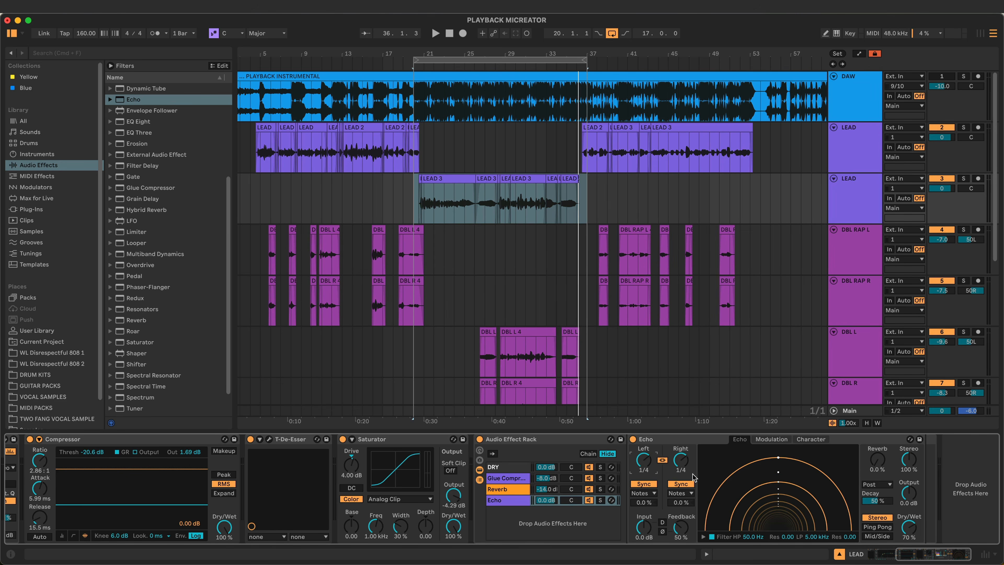
Step: Set the Echo chain's volume to -10.2 dB and colour the chain cyan
left_click_drag(546, 499, 546, 514)
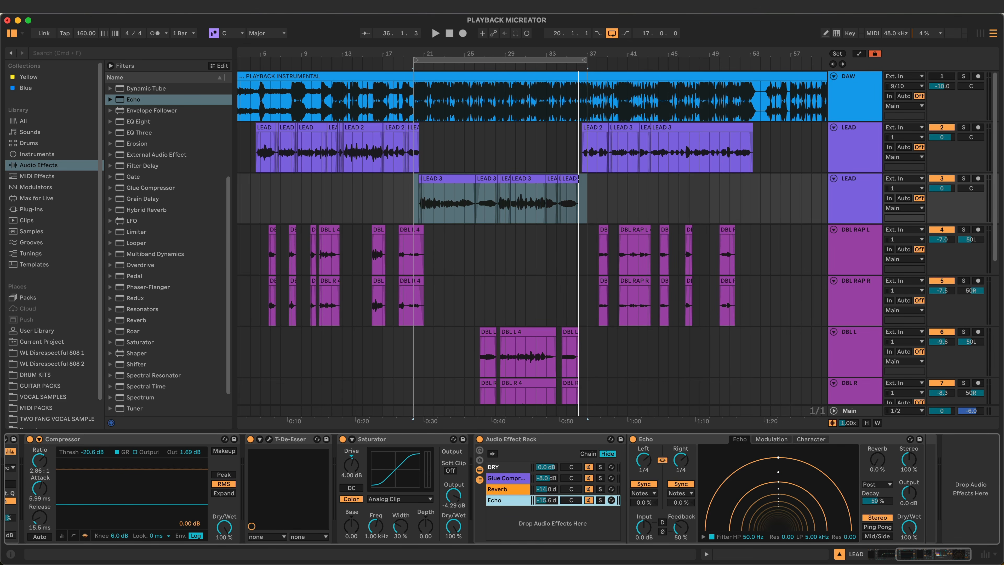
right_click(519, 501)
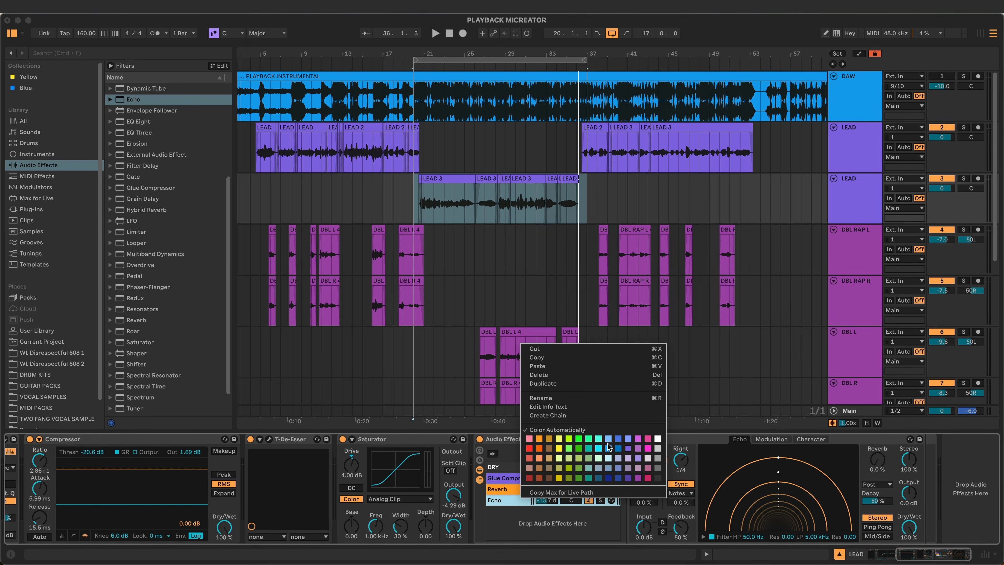
left_click(599, 449)
Step: During playback, enable Echo's Ducking with a -12 dB threshold and set its reverb amount to 10%
key("space")
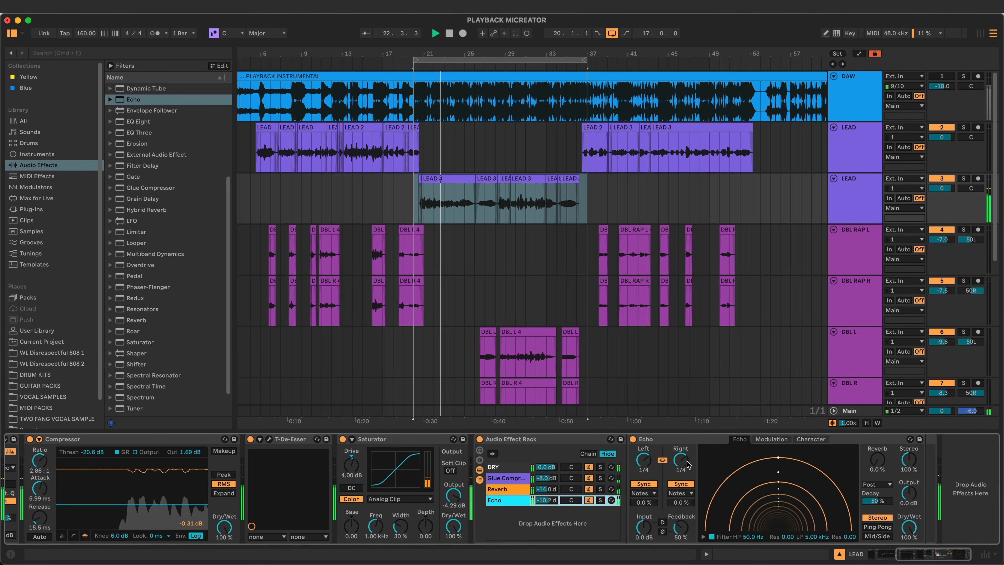
left_click(808, 440)
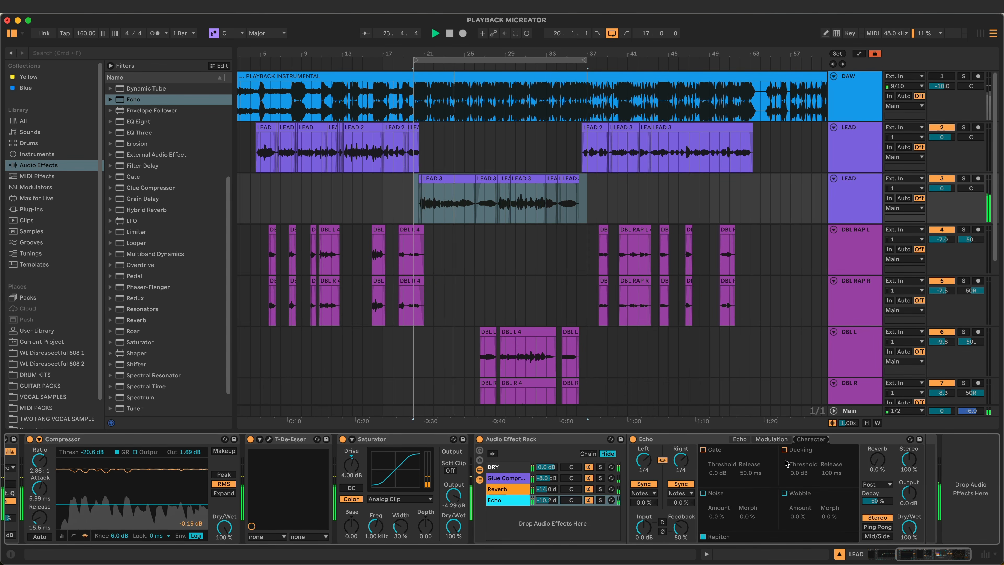
left_click(784, 450)
left_click_drag(799, 474, 798, 500)
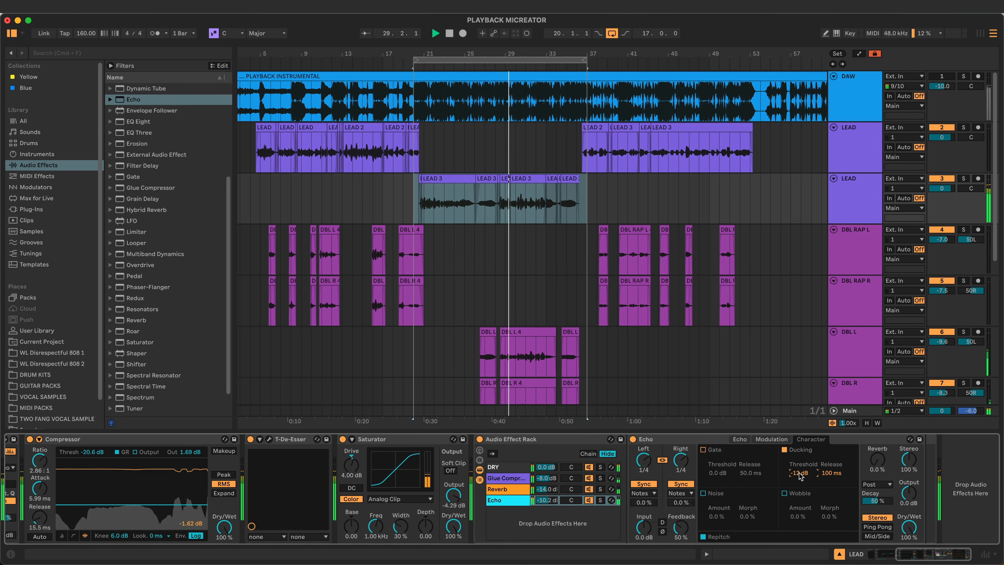
left_click_drag(877, 459, 877, 448)
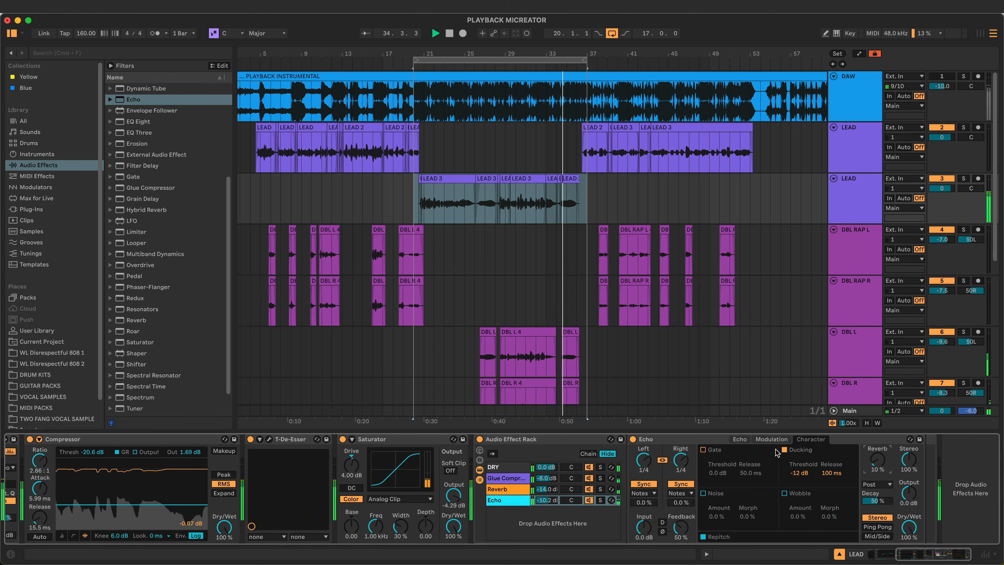
Step: Show Echo's filter curve and set the high-pass to 170 Hz and the low-pass to 2.49 kHz
left_click(740, 440)
key("space")
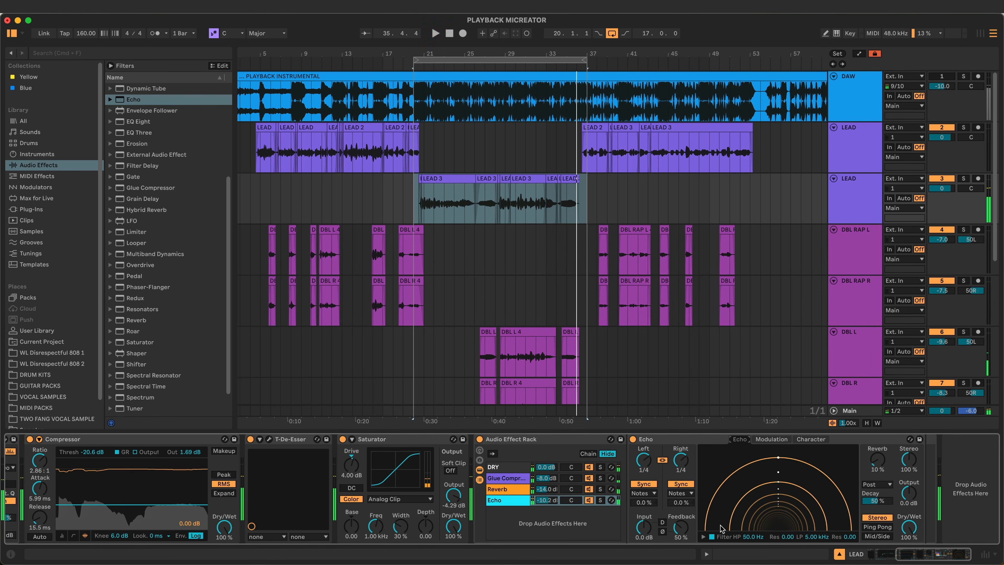
left_click(702, 537)
left_click_drag(746, 527, 749, 519)
key("space")
left_click_drag(813, 526, 809, 515)
Step: Switch on Echo's D and Ø options, raise its high-pass filter to 183 Hz, and stop playback
left_click(663, 522)
left_click(664, 531)
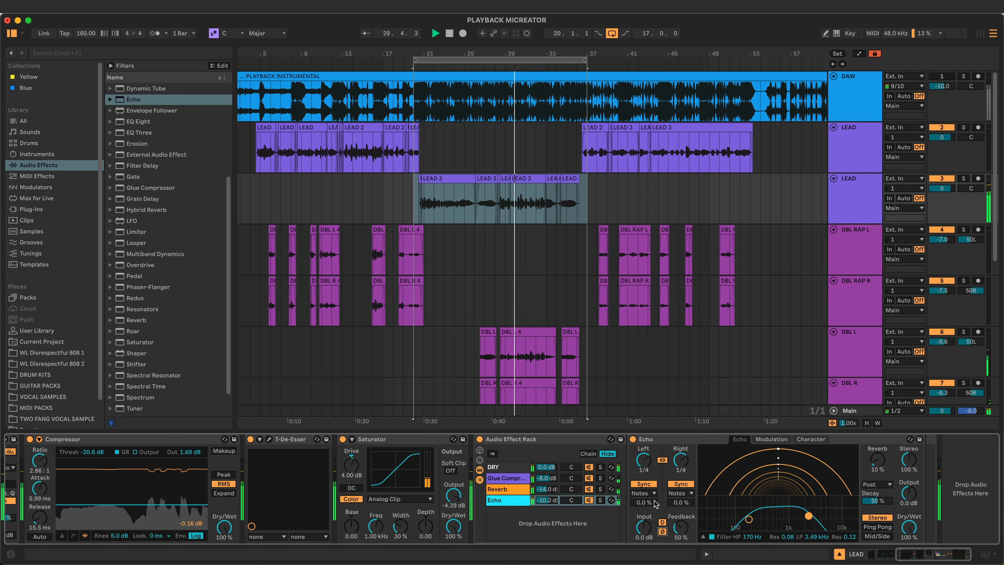
left_click_drag(748, 519, 751, 518)
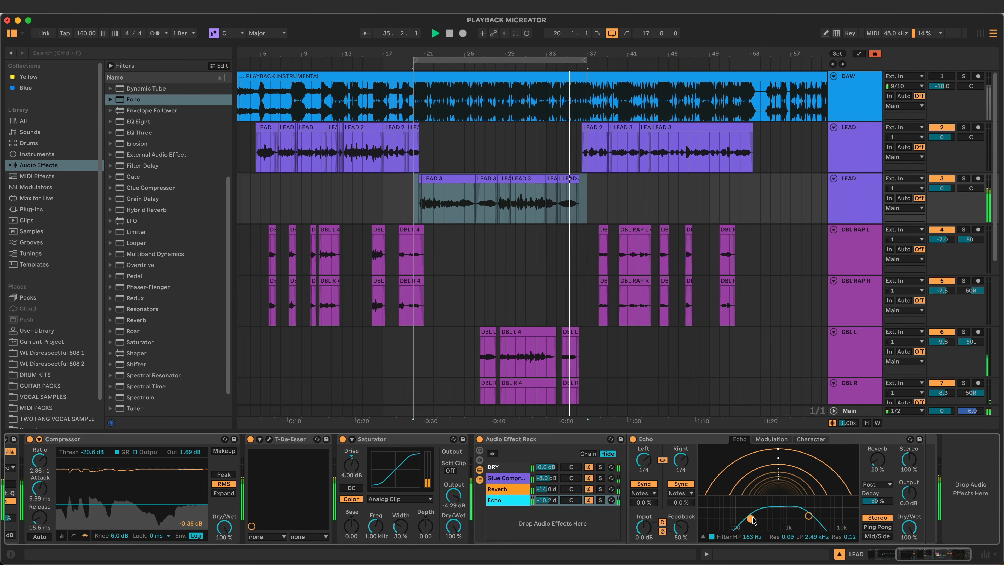
key("space")
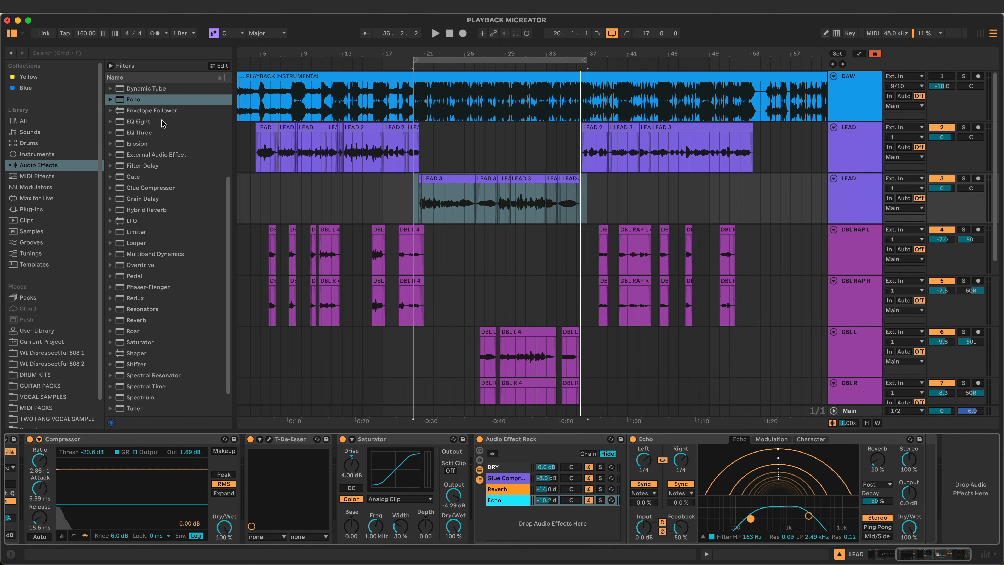
Step: Add a Phaser-Flanger after Echo in the second LEAD track's Echo chain
scroll(158, 237, "up", 4)
left_click(150, 363)
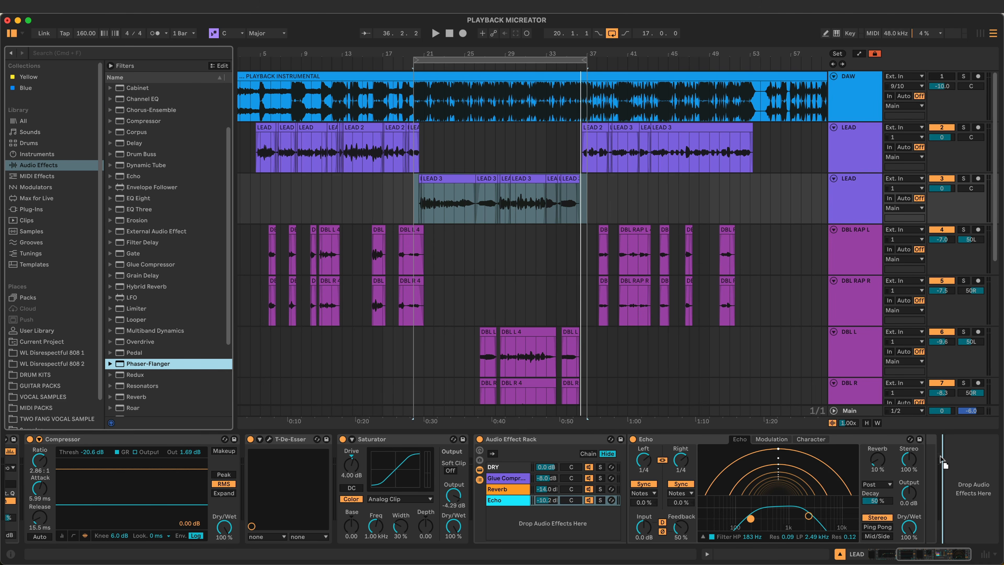
left_click_drag(928, 465, 925, 478)
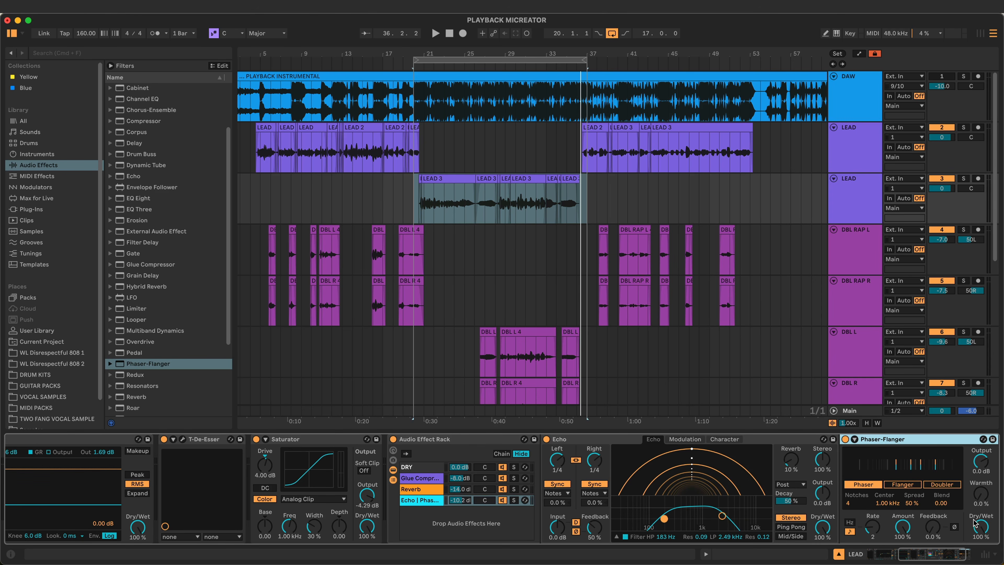
Step: Switch the Phaser-Flanger to Flanger mode during playback and set feedback to 64% and dry/wet to 29%
key("space")
left_click(902, 484)
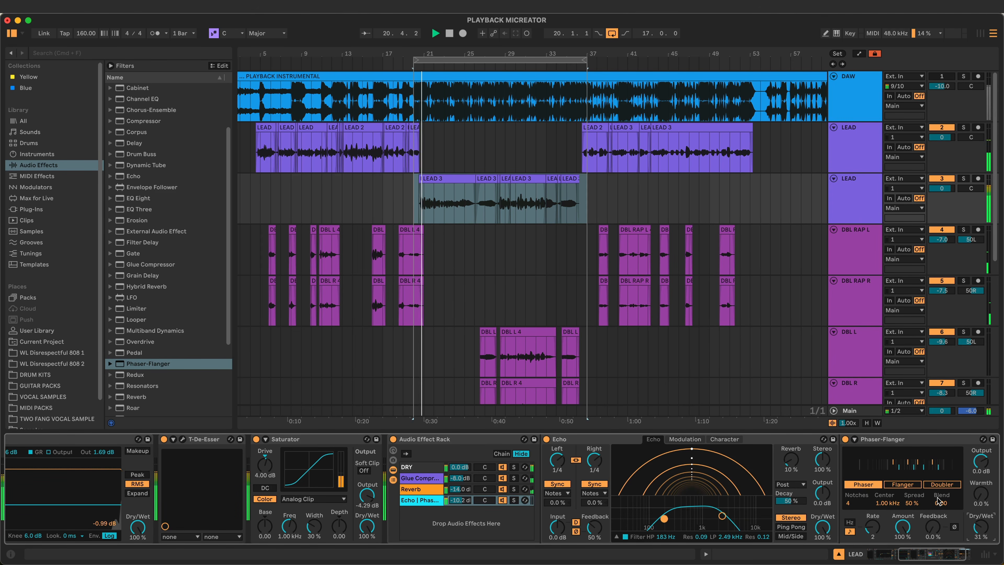
mouse_move(924, 524)
left_mouse_down()
mouse_move(925, 498)
mouse_move(932, 514)
left_mouse_up()
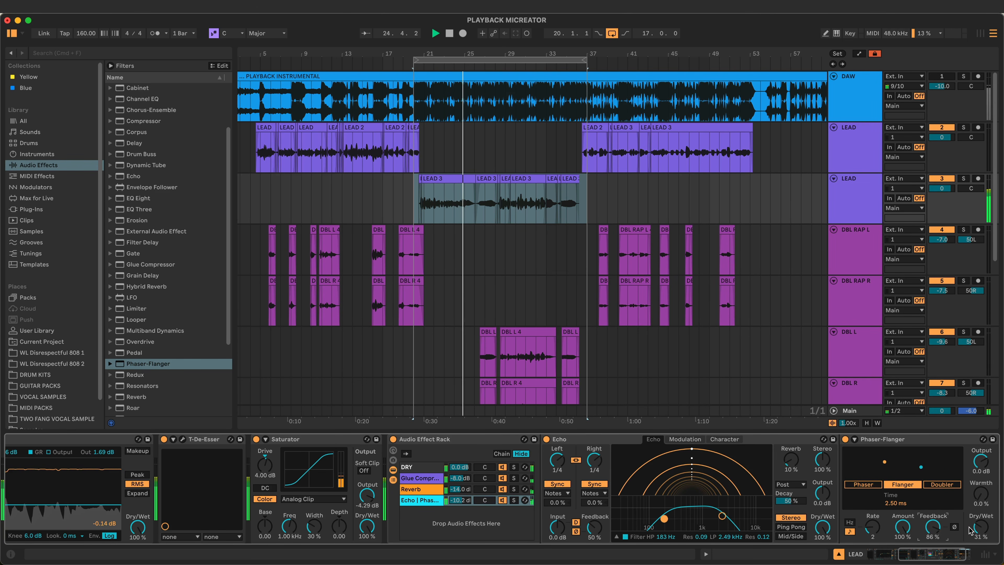
left_click_drag(980, 526, 932, 530)
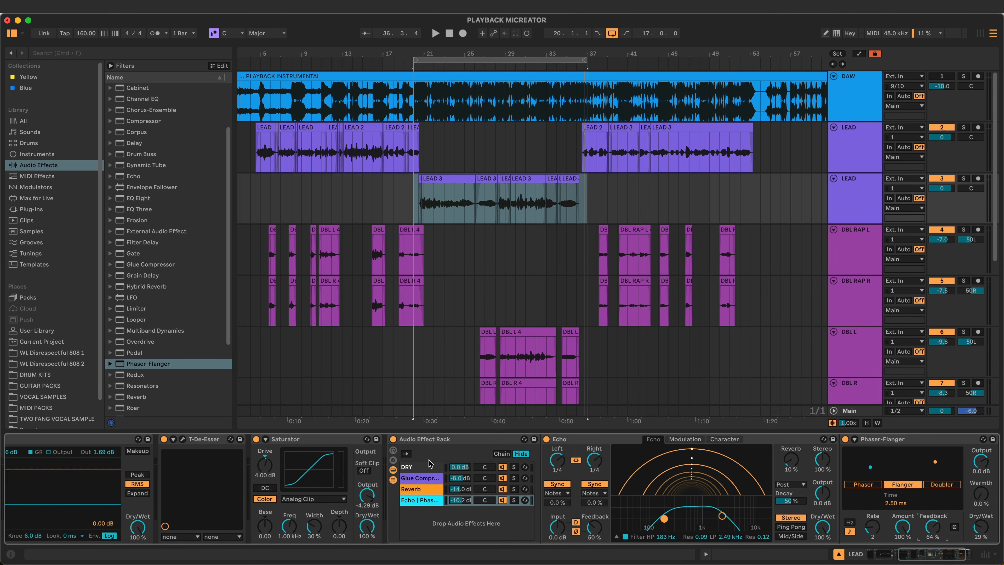
Step: Replace the first LEAD track's Audio Effect Rack with a copy of the second LEAD track's rack
left_click(421, 439)
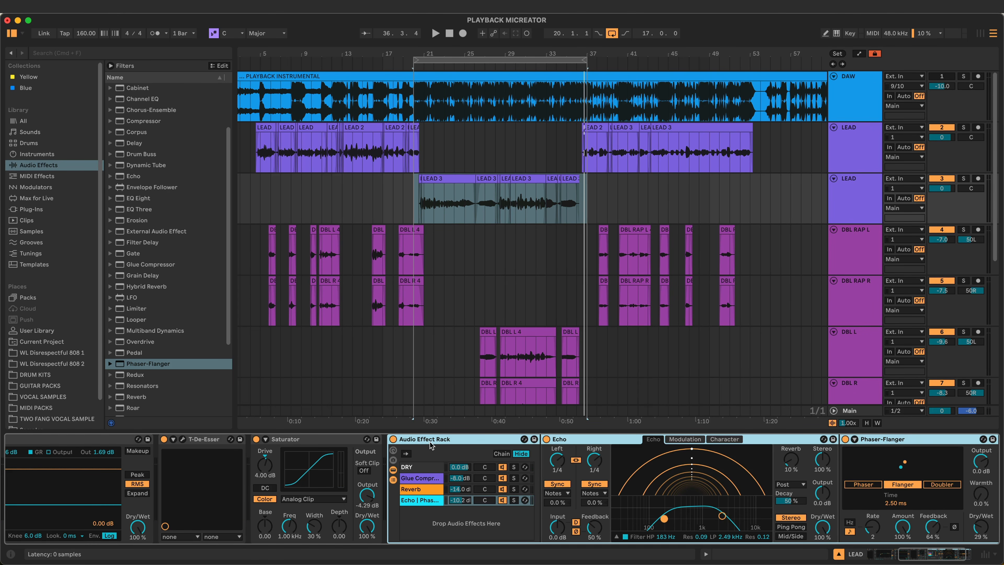
left_click(546, 145)
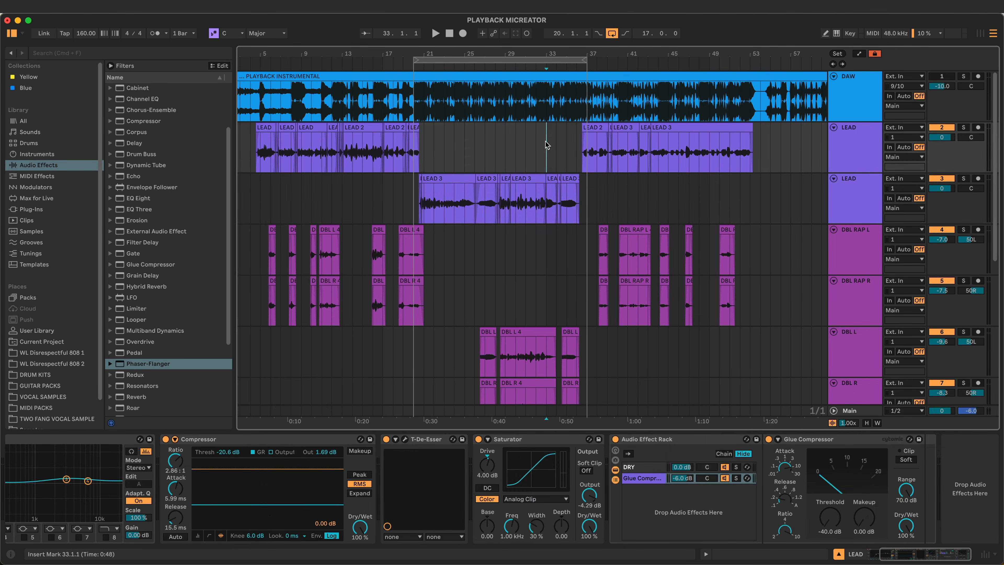
left_click(707, 439)
key("Delete")
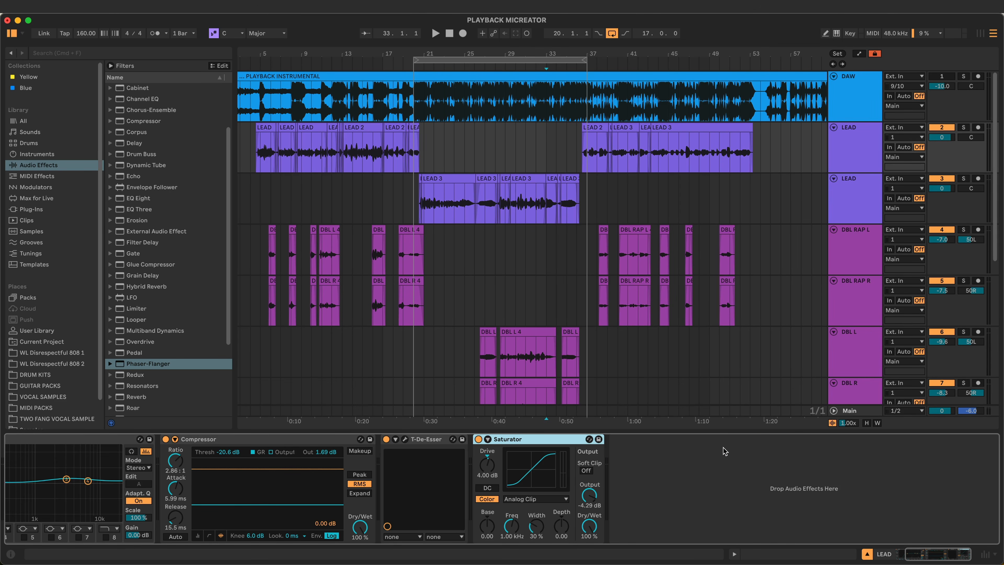
key("super+z")
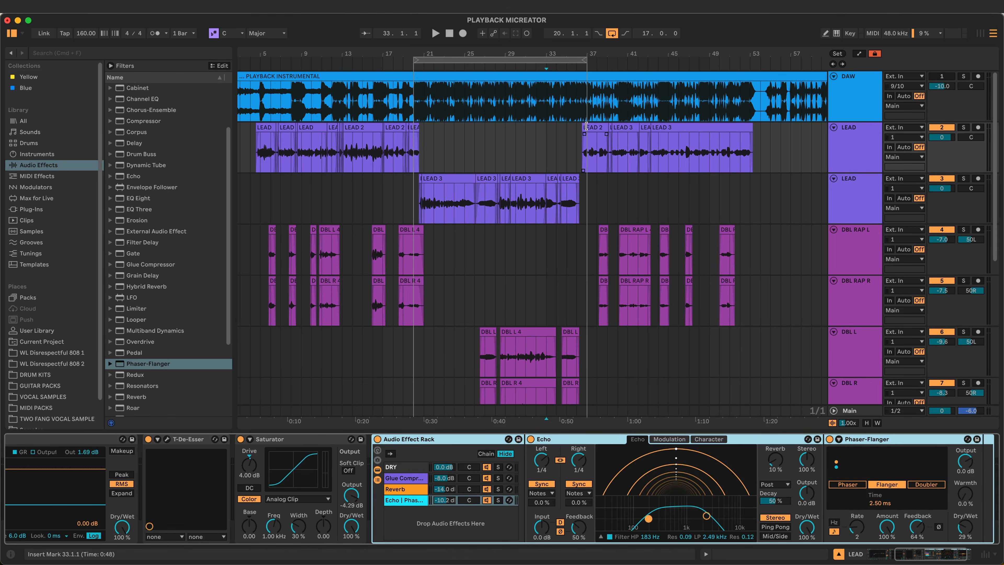
Step: Turn off looping, then set the first LEAD track's Echo chain to -13.4 dB and Echo's delay times to 1/8
left_click(611, 33)
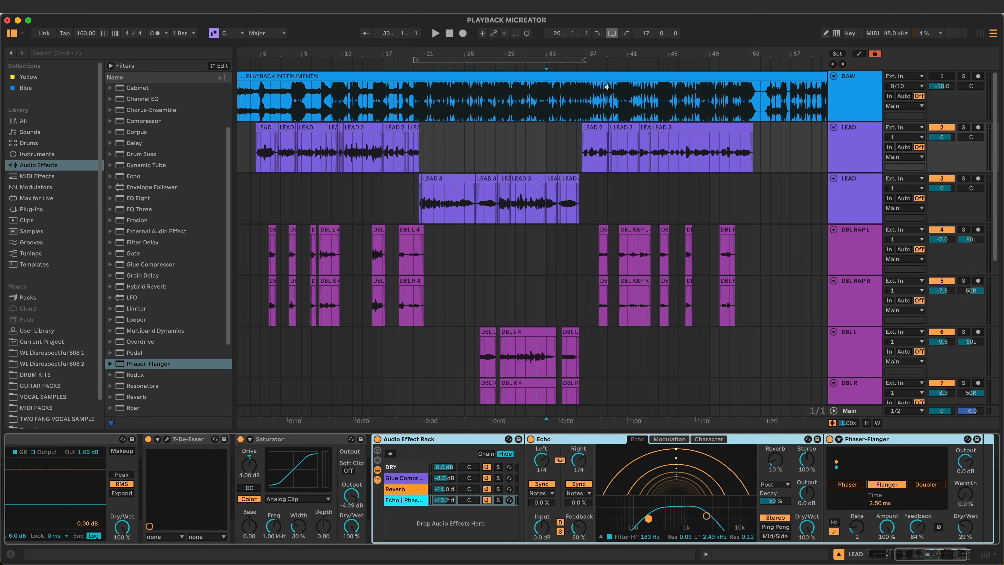
left_click(577, 161)
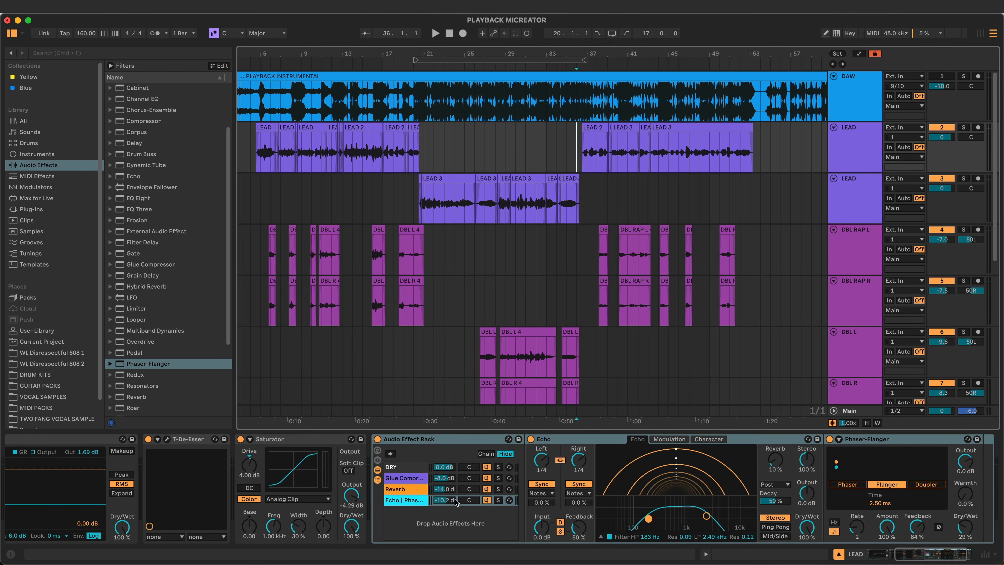
left_click_drag(457, 501, 456, 513)
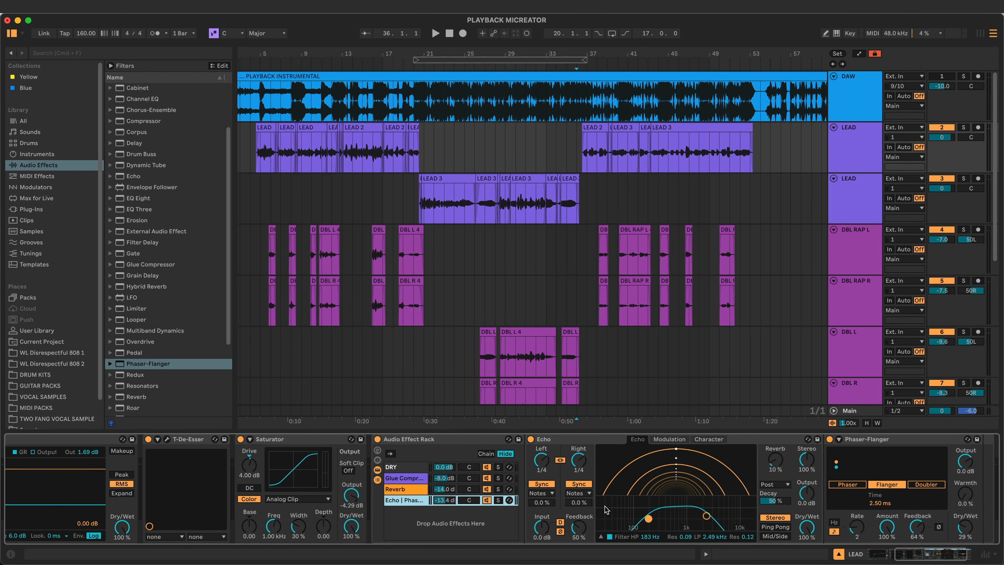
left_click_drag(545, 473, 545, 480)
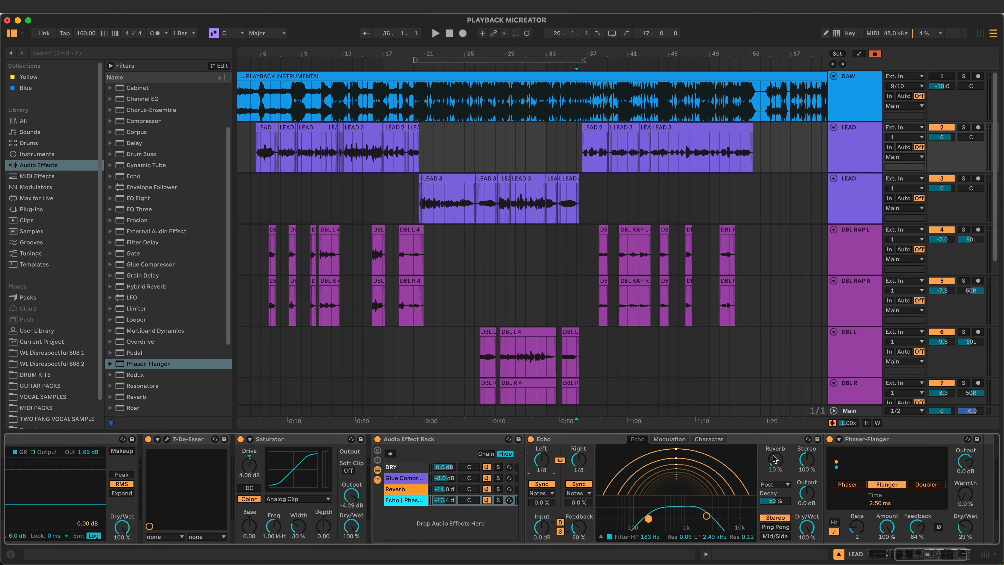
Step: Set the first LEAD track's Reverb decay to 1.92 s and its chain volume to -19.6 dB
left_click(431, 491)
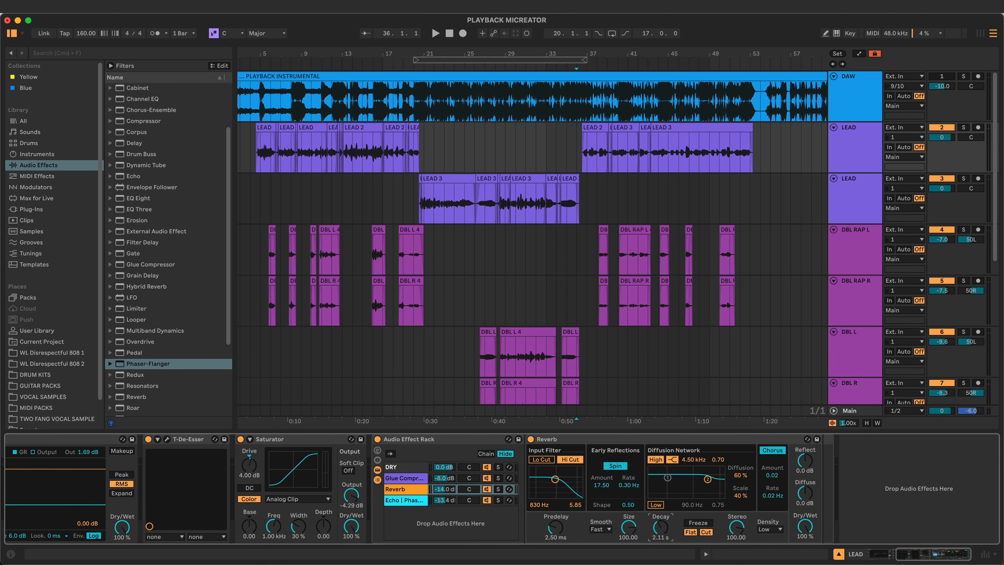
left_click_drag(444, 489, 444, 495)
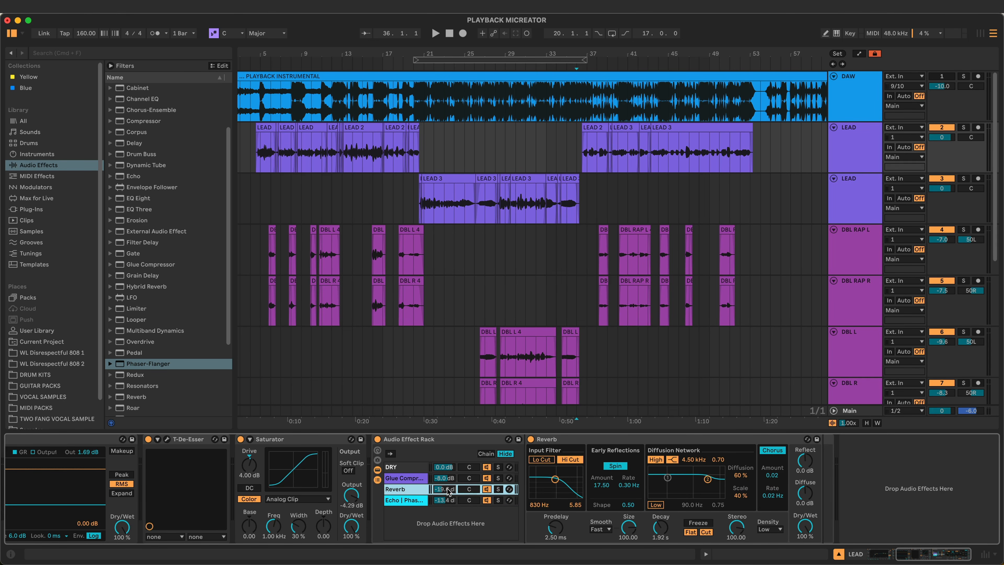
Step: Start playback from bar 36 and unmute the instrumental DAW track
left_click(577, 132)
key("space")
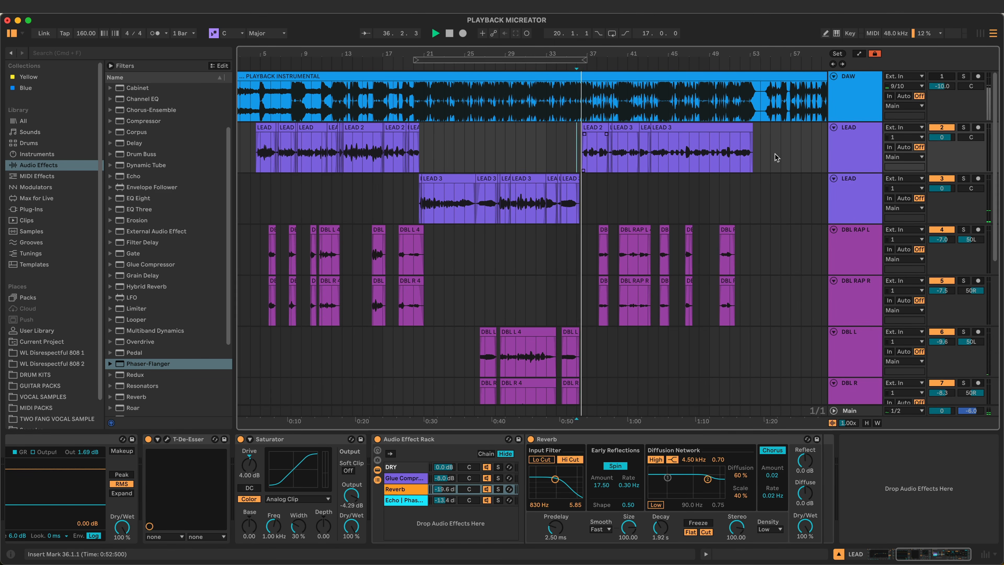
left_click(941, 76)
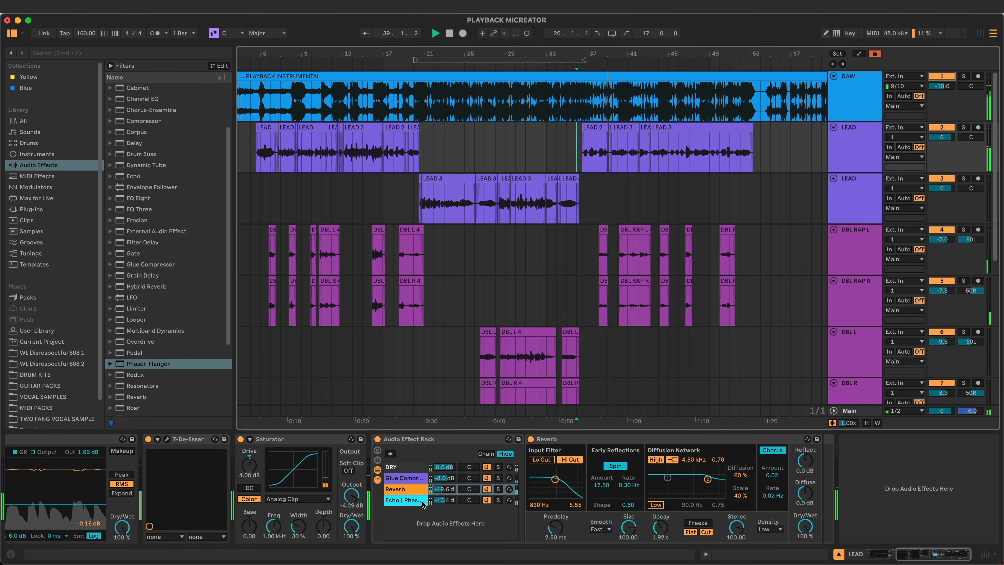
Step: On the first LEAD track, lower Echo's feedback, set its chain volume to -19.6 dB and switch Echo to Ping Pong mode
left_click(405, 500)
left_click_drag(579, 527, 579, 561)
mouse_move(444, 500)
left_mouse_down()
mouse_move(444, 512)
mouse_move(444, 497)
left_mouse_up()
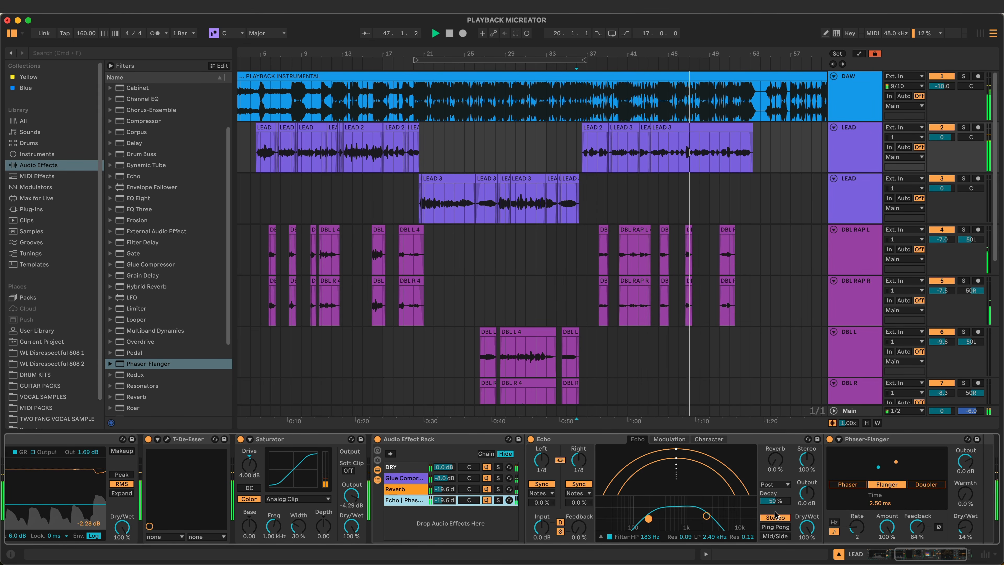
left_click(775, 527)
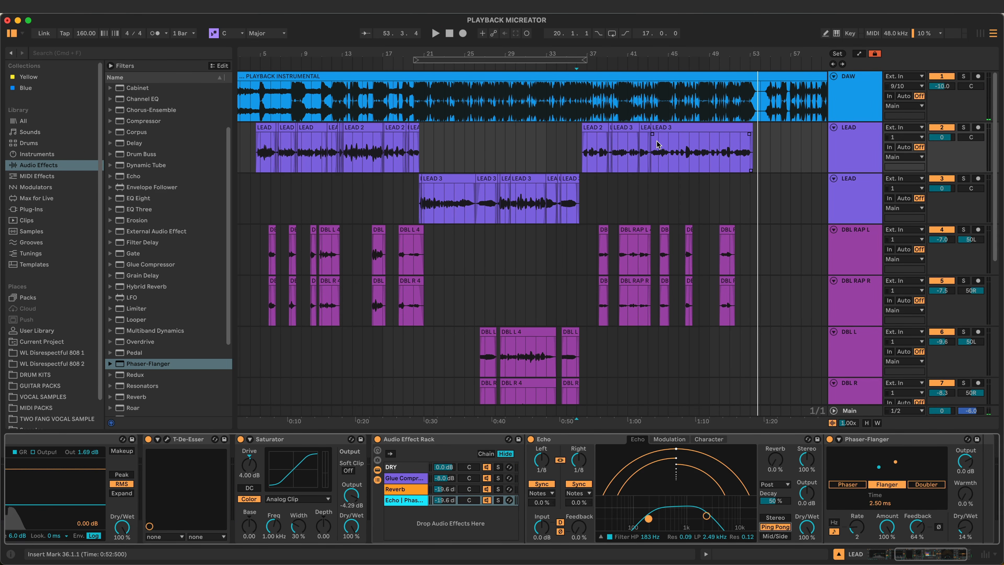
Step: Play the second LEAD track from bar 20, set its Reverb chain to -18.0 dB and lower its Echo chain's volume
left_click(410, 192)
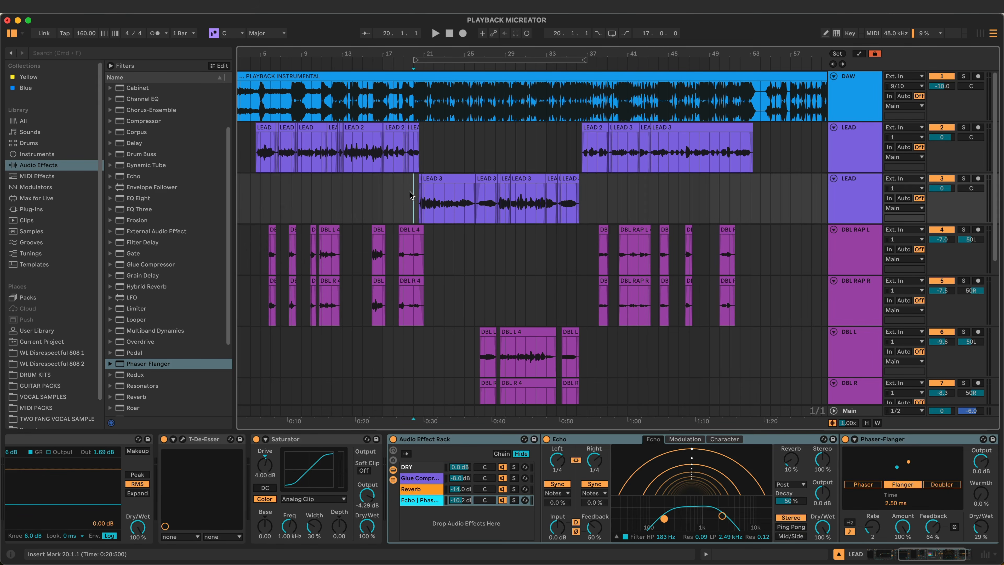
key("space")
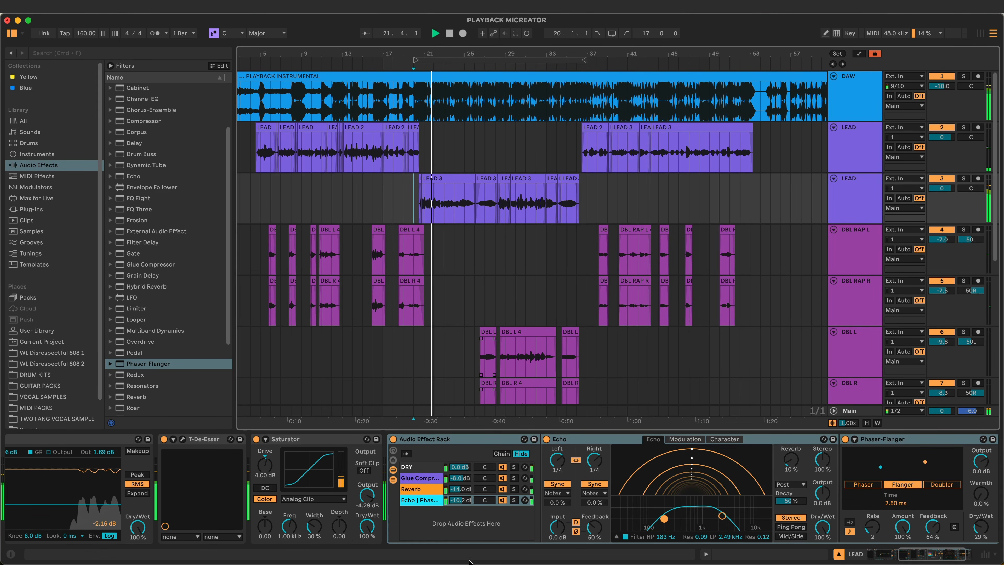
left_click_drag(459, 490, 459, 504)
left_click(459, 501)
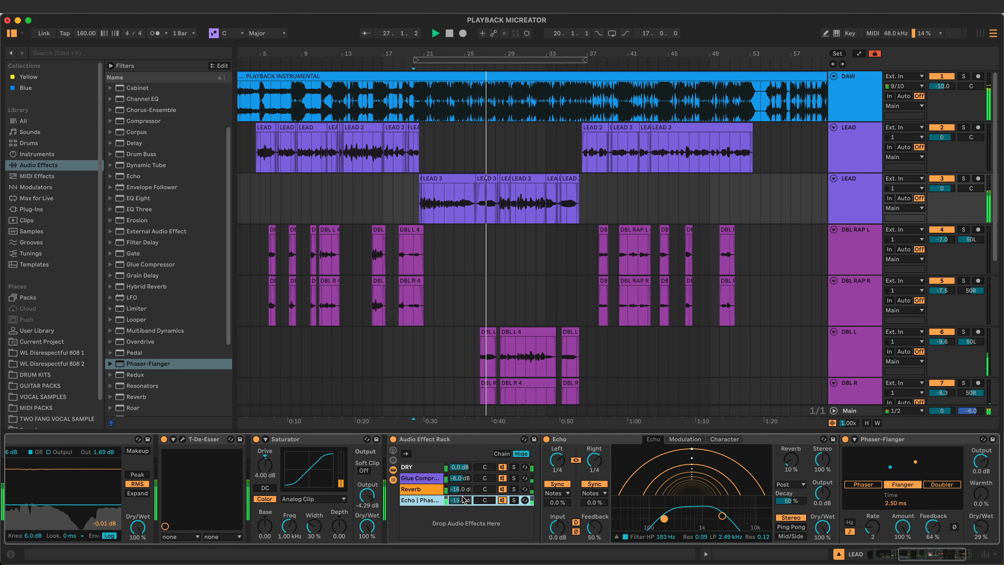
Step: Set the Reverb chain's volume to -17.0 dB on the second LEAD track and select its Echo chain
left_click_drag(459, 488, 459, 487)
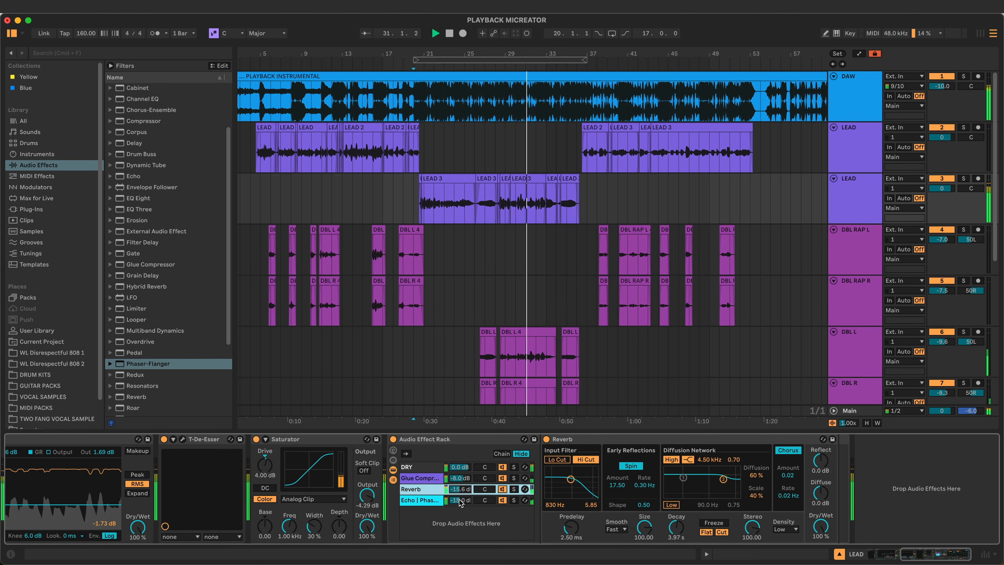
left_click_drag(459, 489, 459, 491)
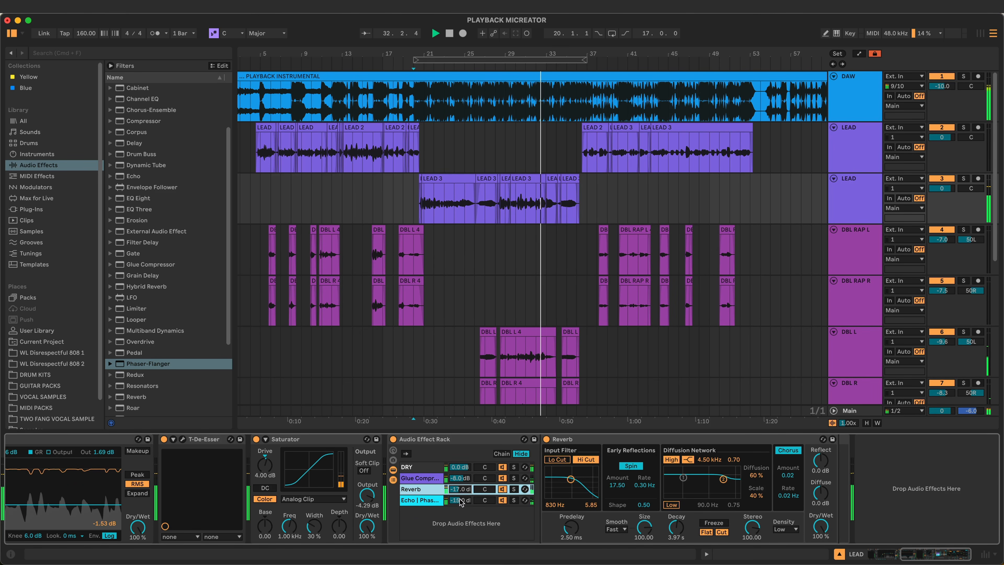
left_click(459, 499)
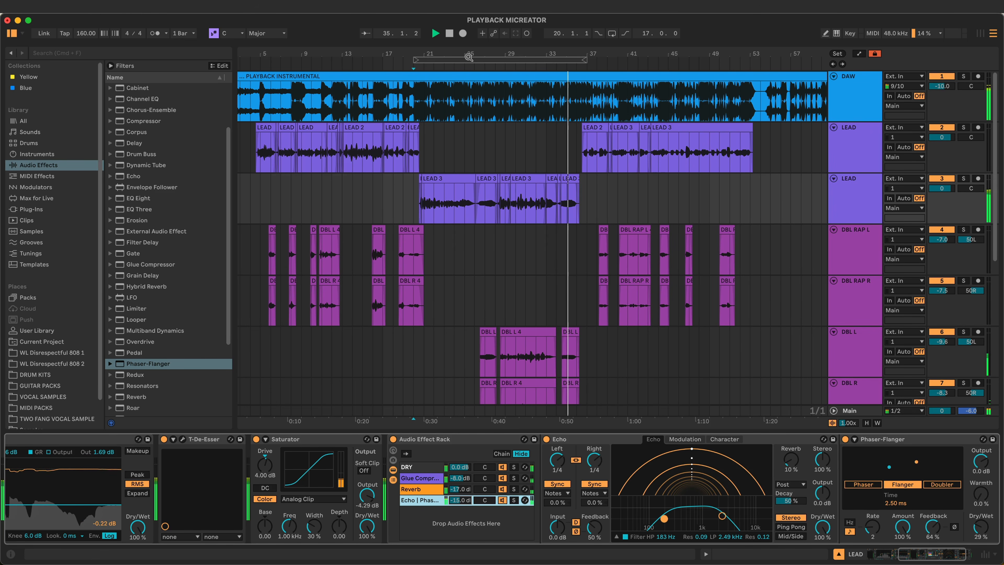
Step: Copy the second LEAD track's devices from EQ Eight through the Audio Effect Rack, leaving out GSnap
scroll(430, 114, "down", 3)
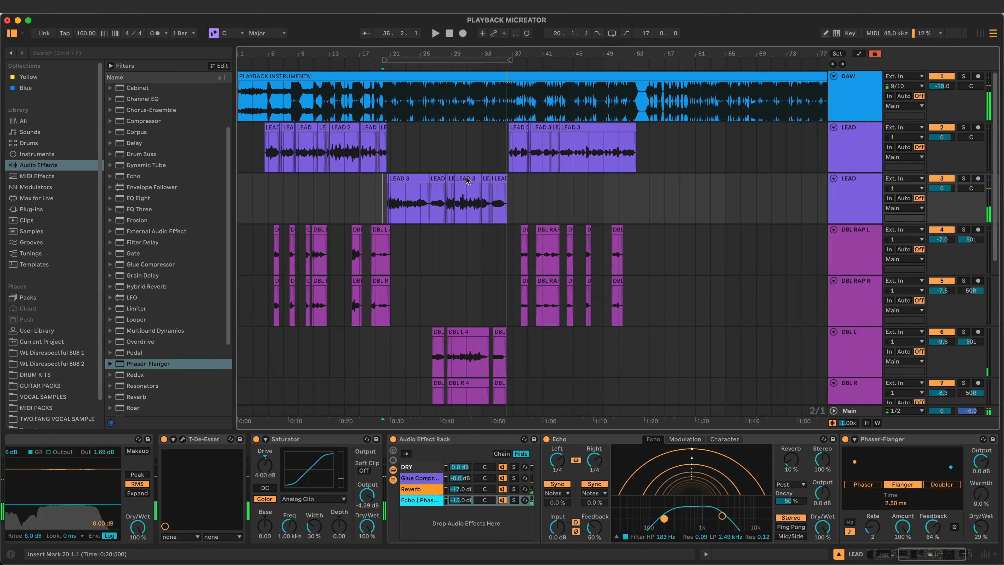
left_click(894, 558)
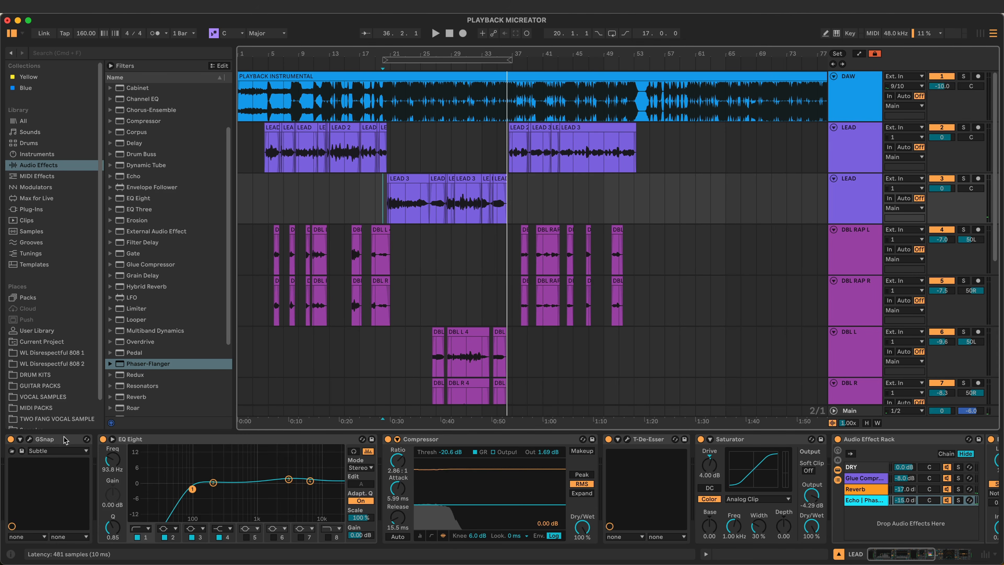
left_click(61, 441)
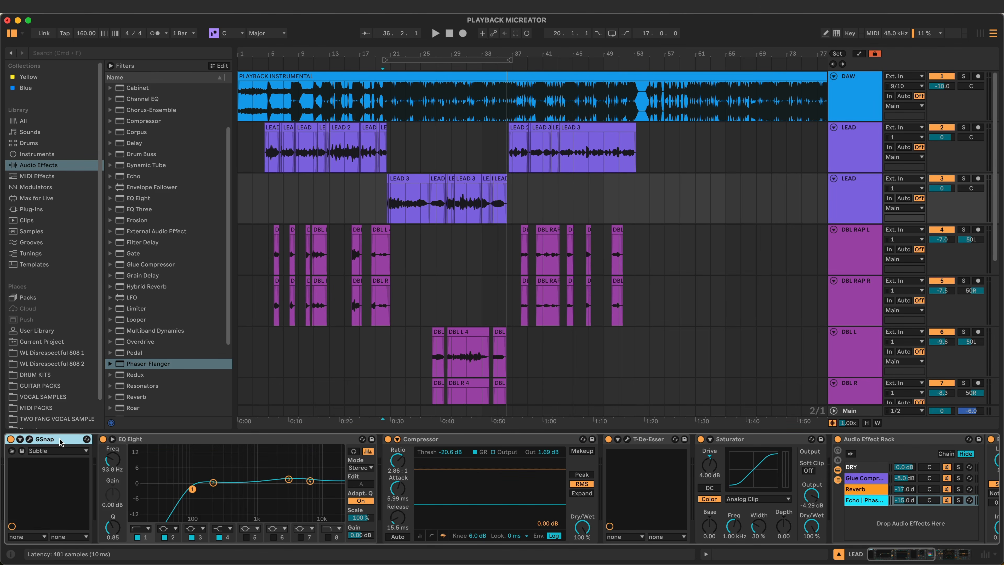
left_click(190, 440)
scroll(680, 435, "right", 13)
left_click(677, 441)
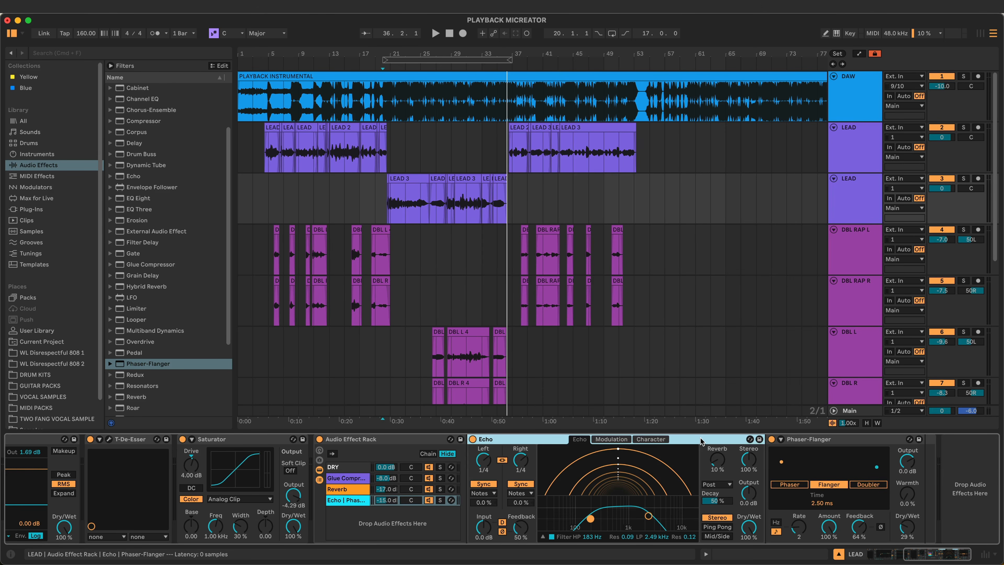
left_click(361, 440)
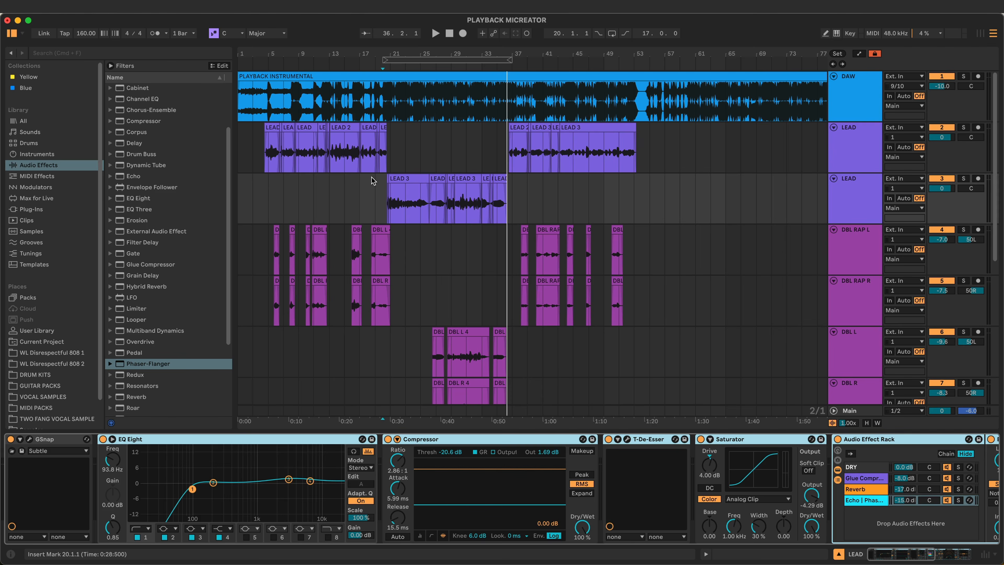
Step: Paste the copied device chain after GSnap on the DBL L and DBL R tracks
left_click(405, 356)
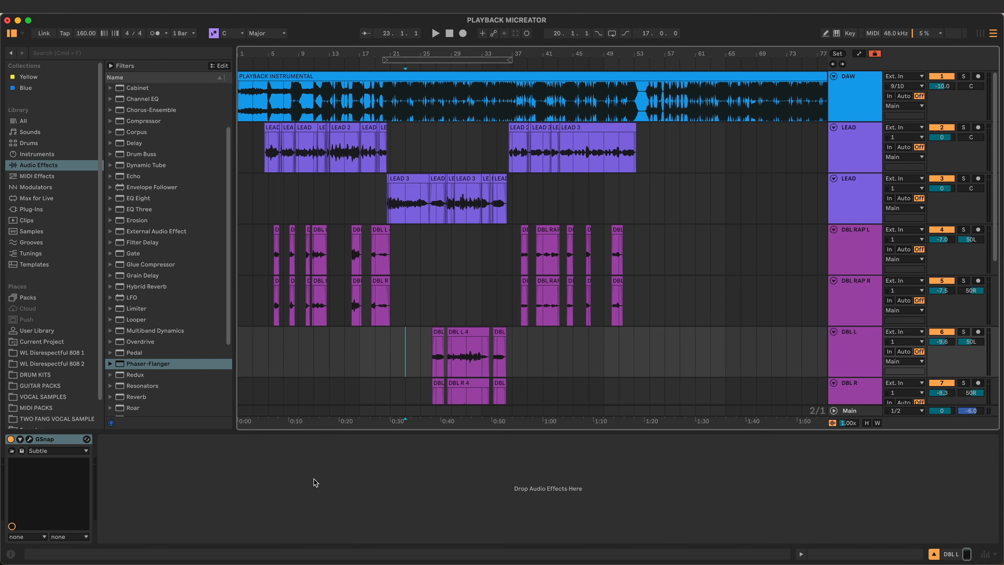
scroll(397, 394, "down", 3)
left_click(405, 367)
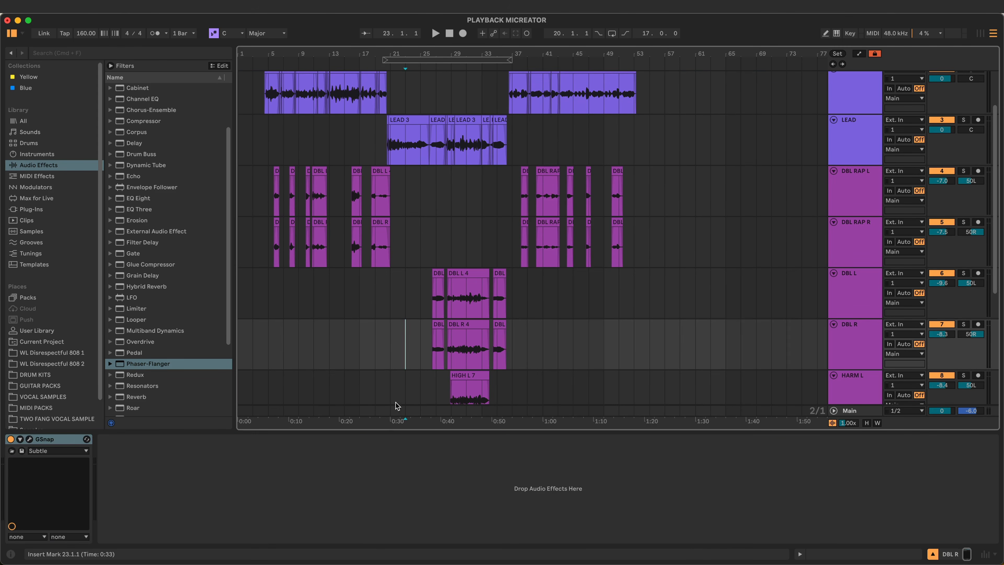
left_click(385, 482)
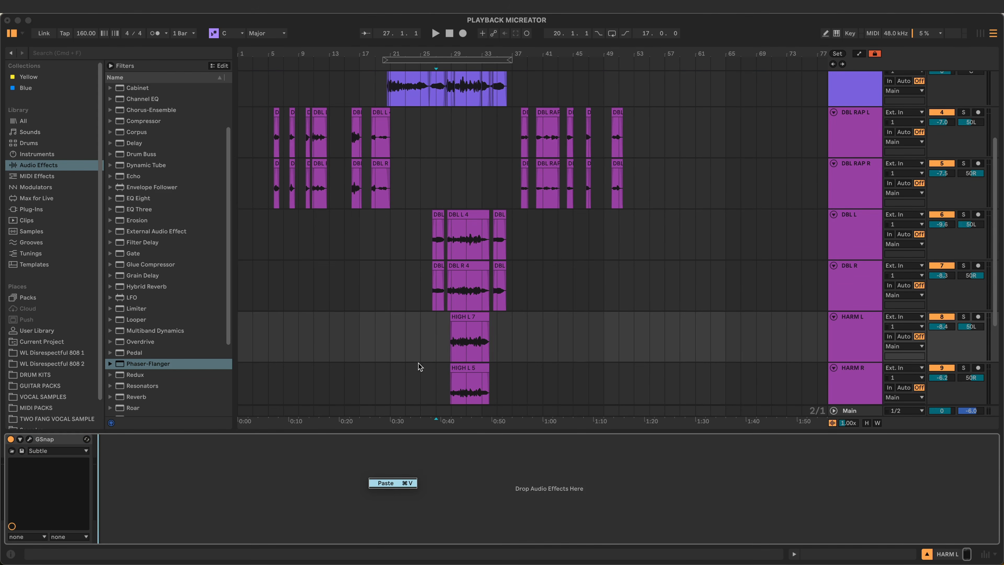
Step: Paste the copied device chain after GSnap on the HARM L and HARM R tracks
scroll(419, 360, "down", 3)
left_click(430, 345)
right_click(399, 471)
left_click(415, 479)
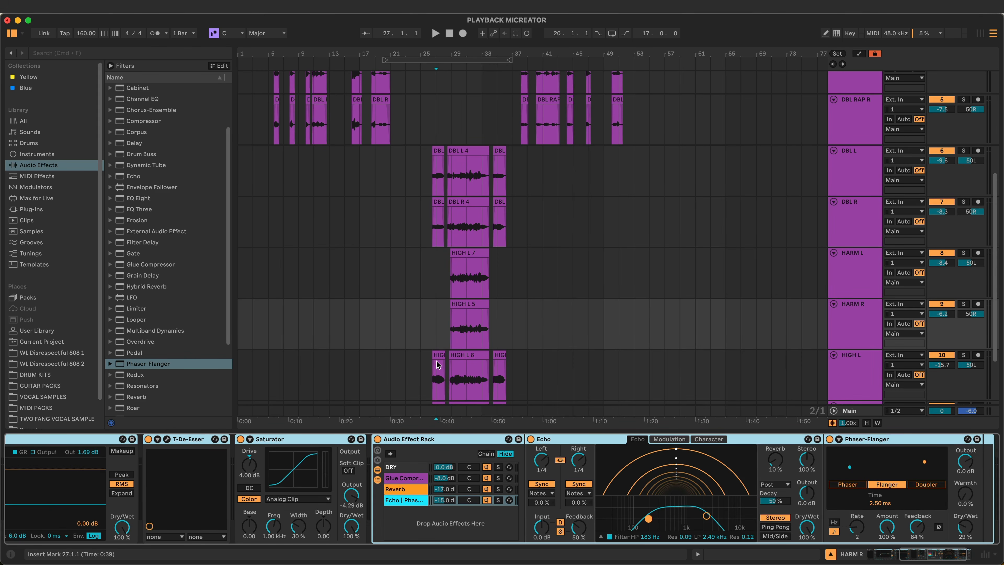
Step: Paste the copied device chain after GSnap on the HIGH L and HIGH R tracks
scroll(437, 362, "down", 3)
left_click(411, 341)
right_click(409, 482)
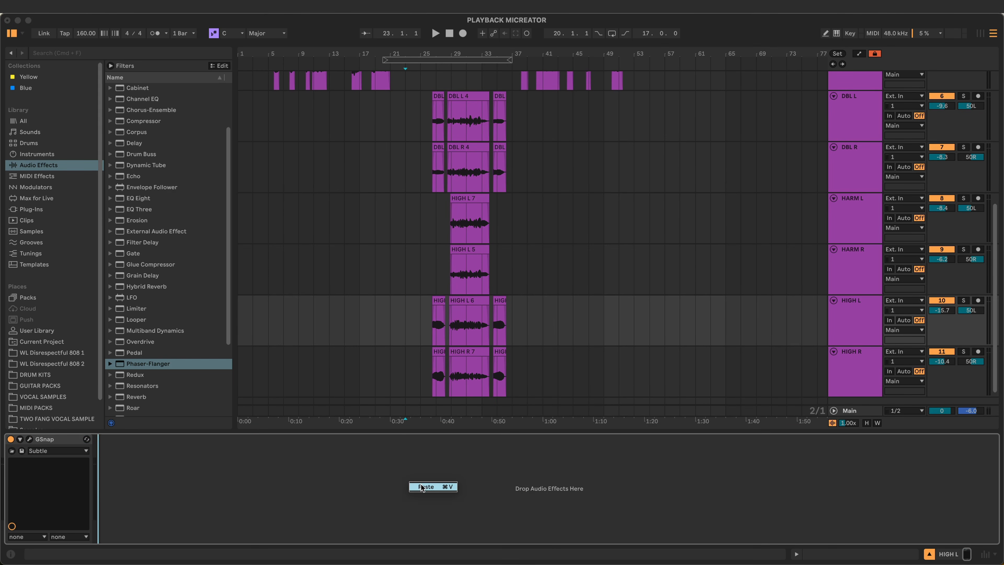
left_click(422, 487)
left_click(415, 381)
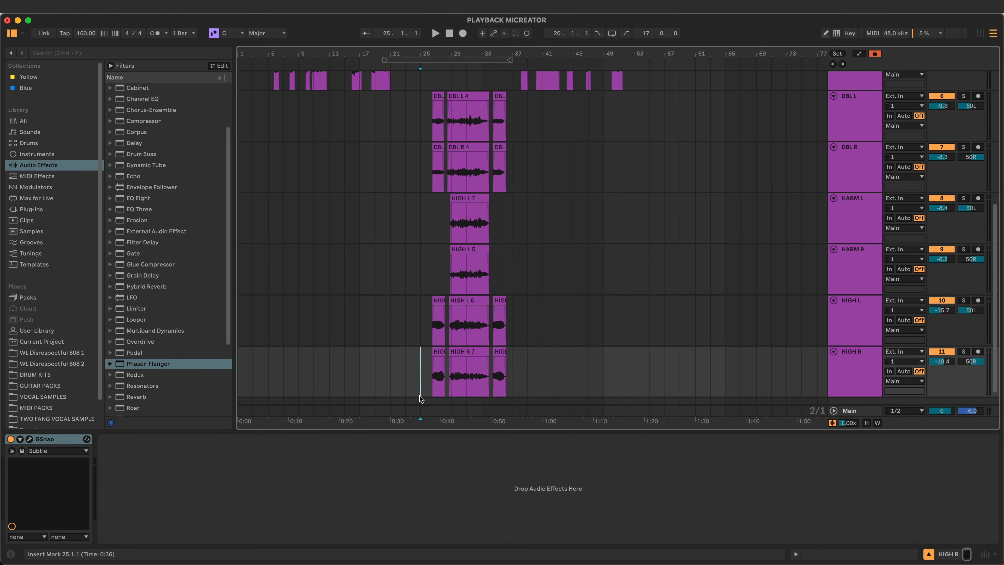
right_click(408, 466)
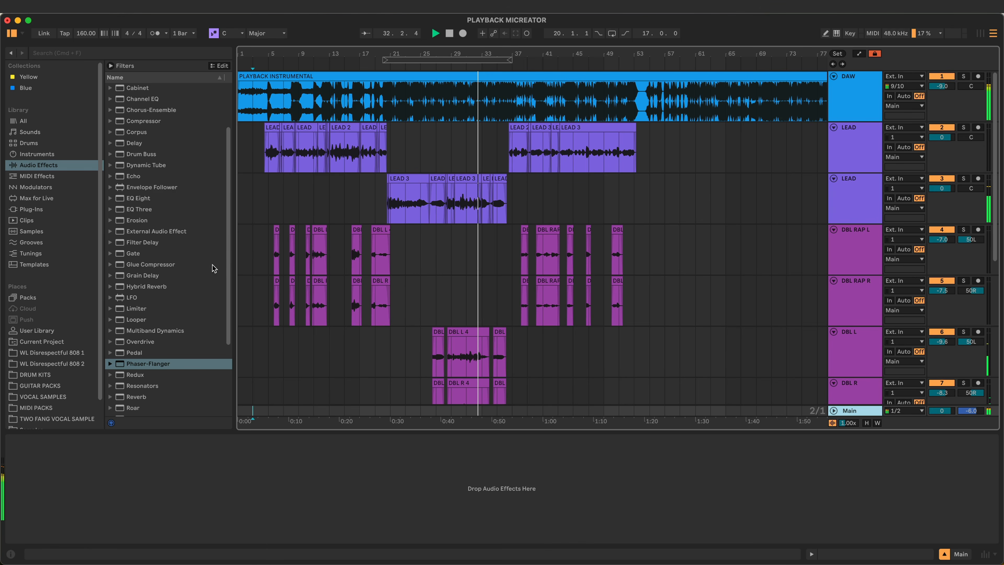
Step: Add a Glue Compressor to the Main track and enable its Soft clipping
scroll(176, 178, "up", 3)
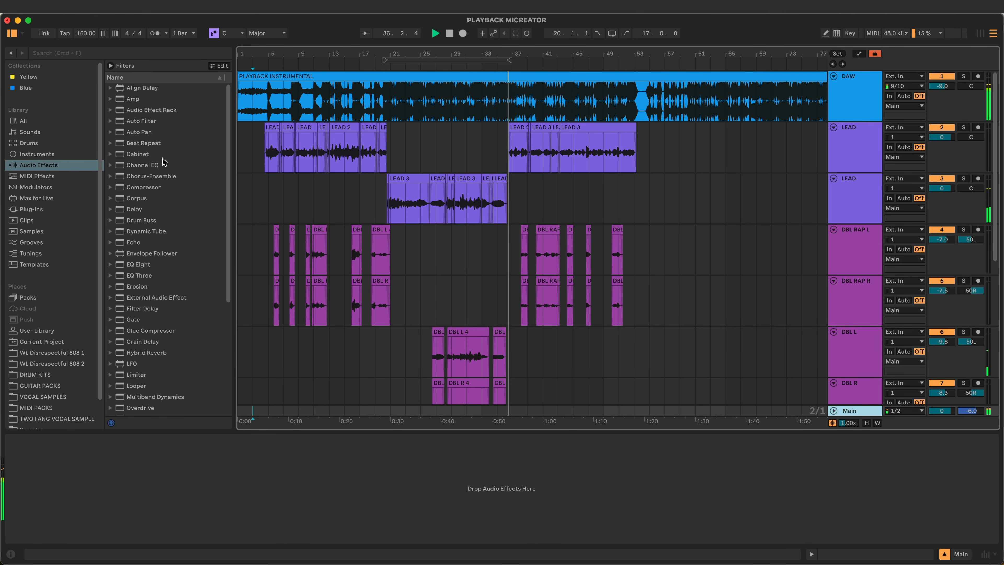
left_click(137, 338)
left_click(124, 333)
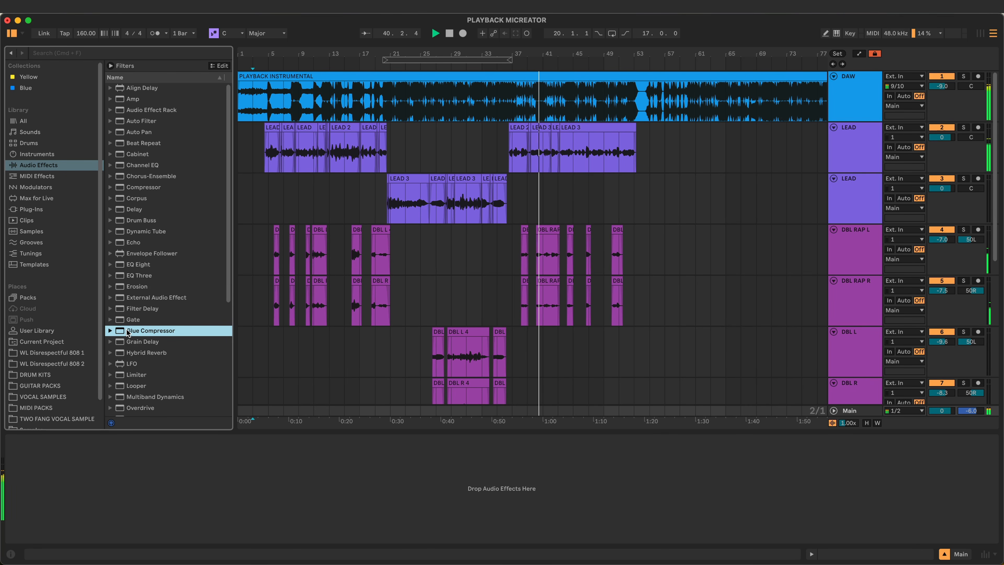
left_click_drag(128, 333, 139, 468)
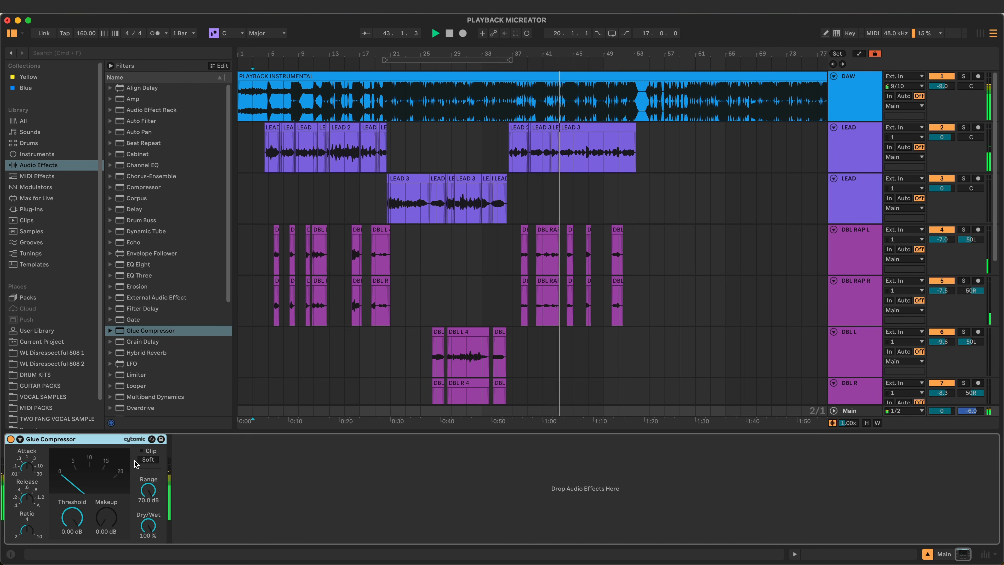
left_click(147, 460)
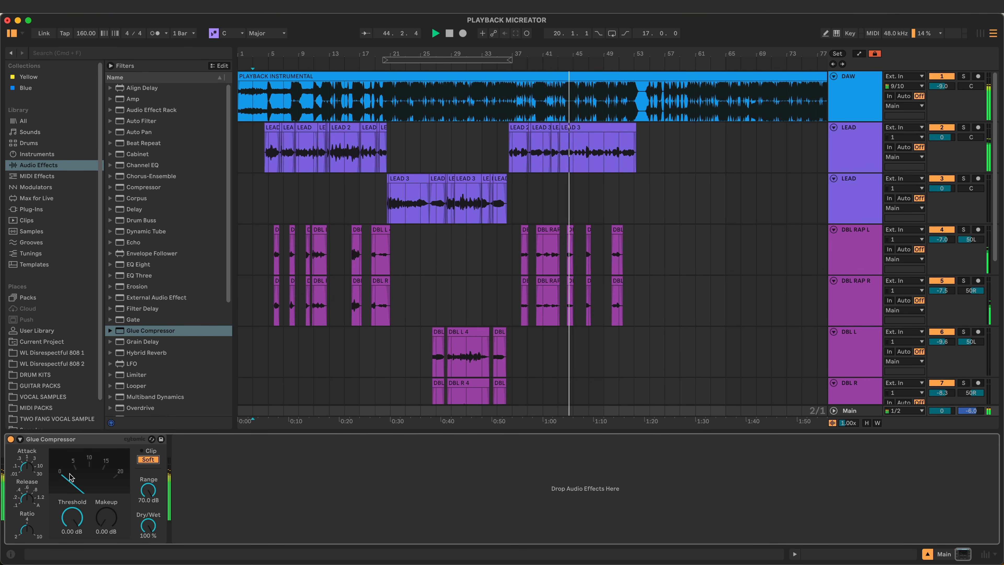
Step: Set the Main Glue Compressor's threshold to -12.1 dB and Dry/Wet to 19 %, and adjust its attack and release
left_click_drag(73, 517, 74, 522)
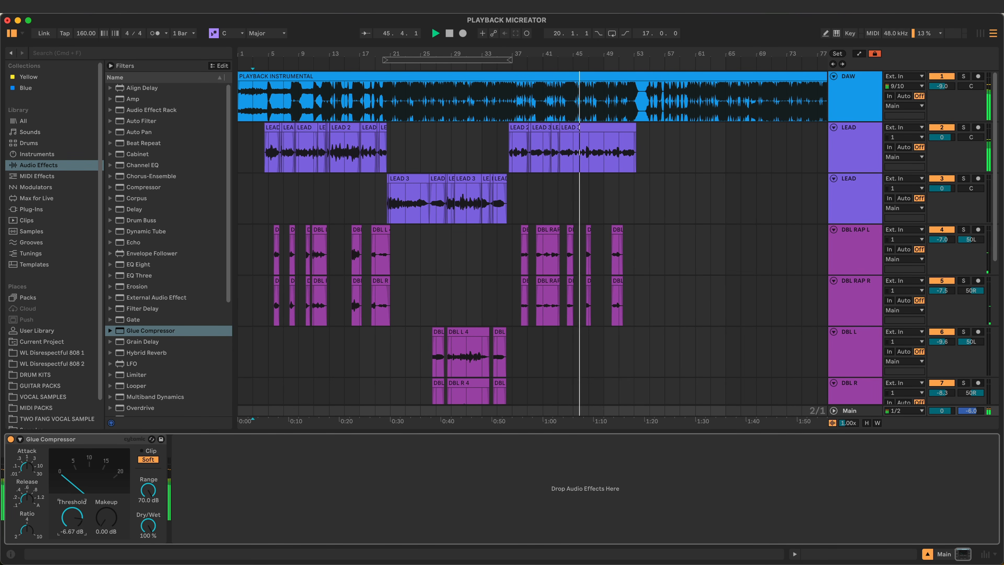
left_click_drag(155, 532, 149, 534)
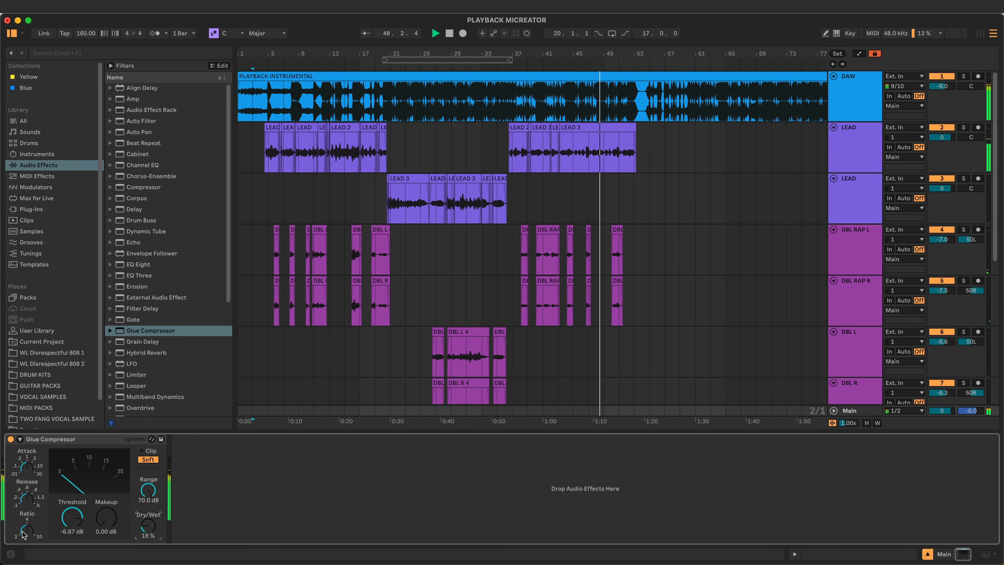
left_click_drag(72, 517, 72, 536)
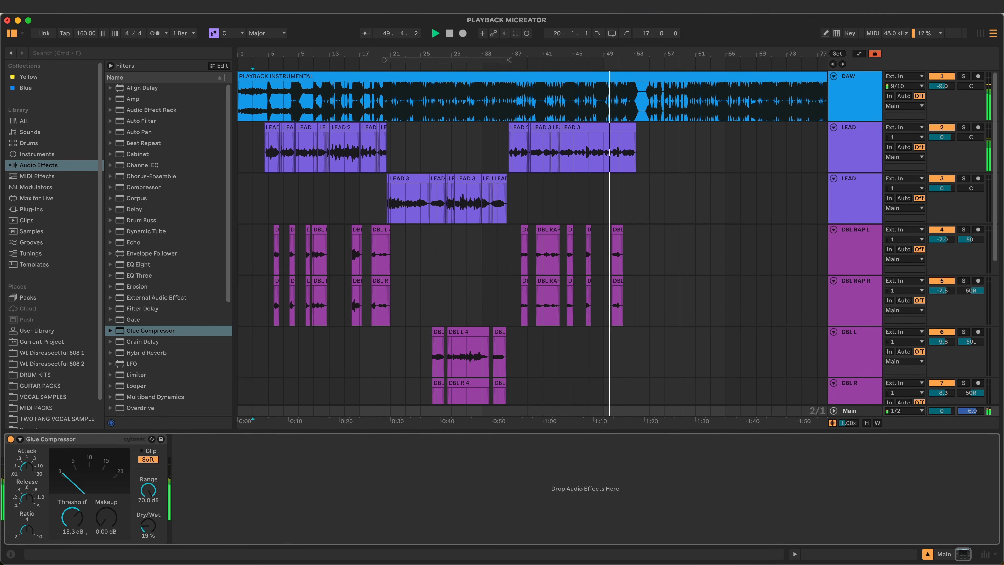
left_click_drag(27, 467, 27, 445)
left_click(27, 498)
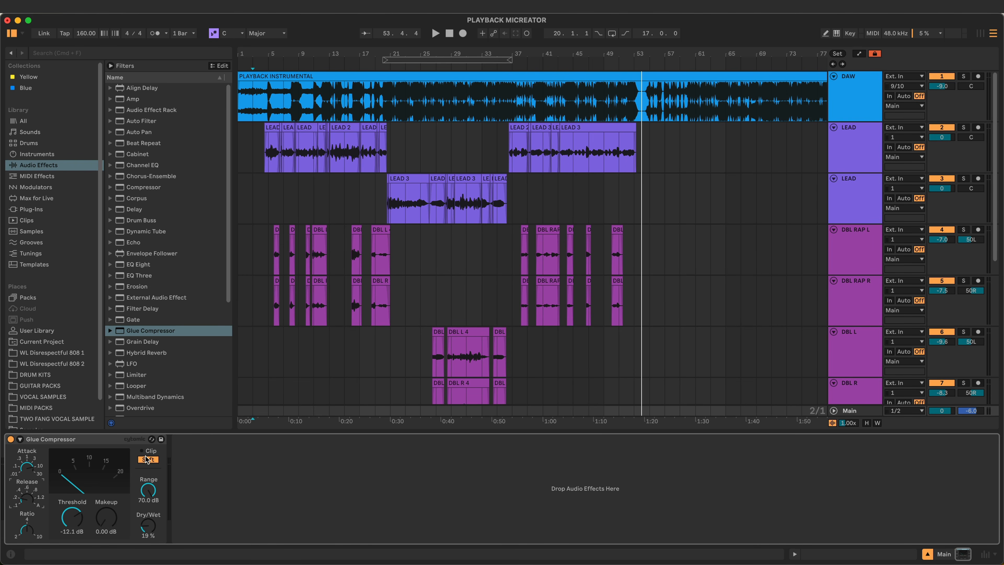
Step: Play the mix from bar 5 while setting the Main Glue Compressor's threshold to -17.1 dB and Dry/Wet to 20 %, and adjusting its ratio
left_click(271, 142)
key("space")
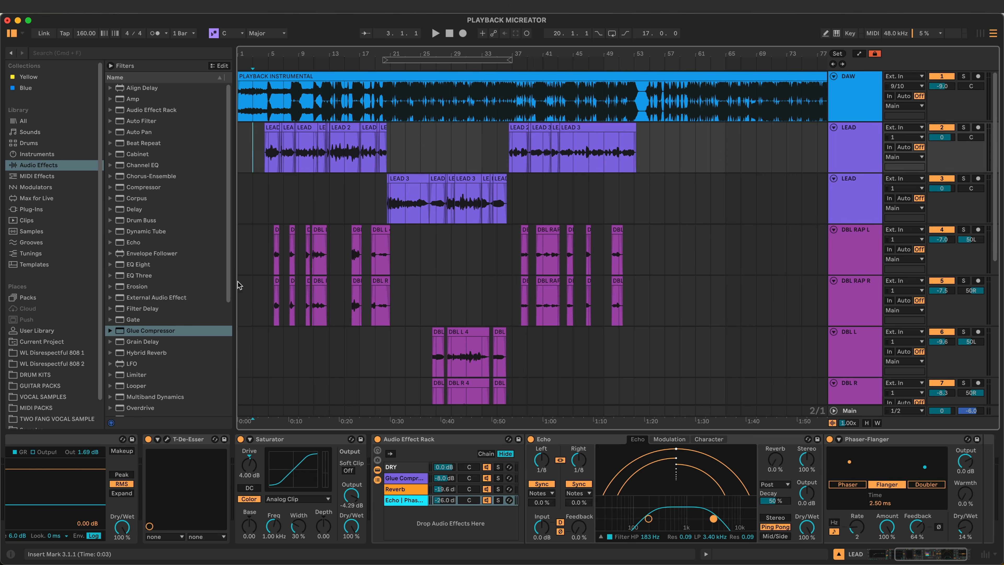
left_click(271, 410)
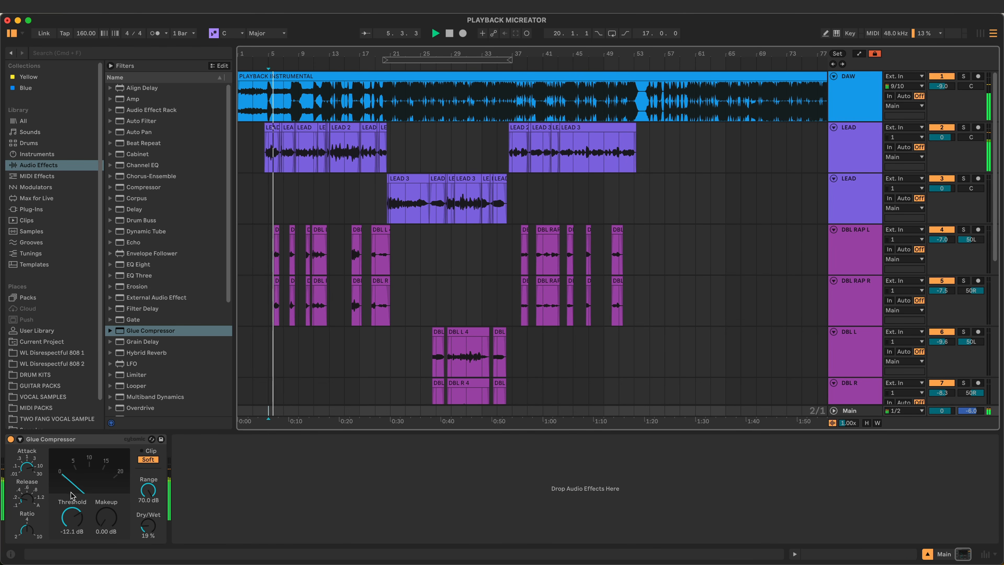
left_click_drag(147, 531, 146, 529)
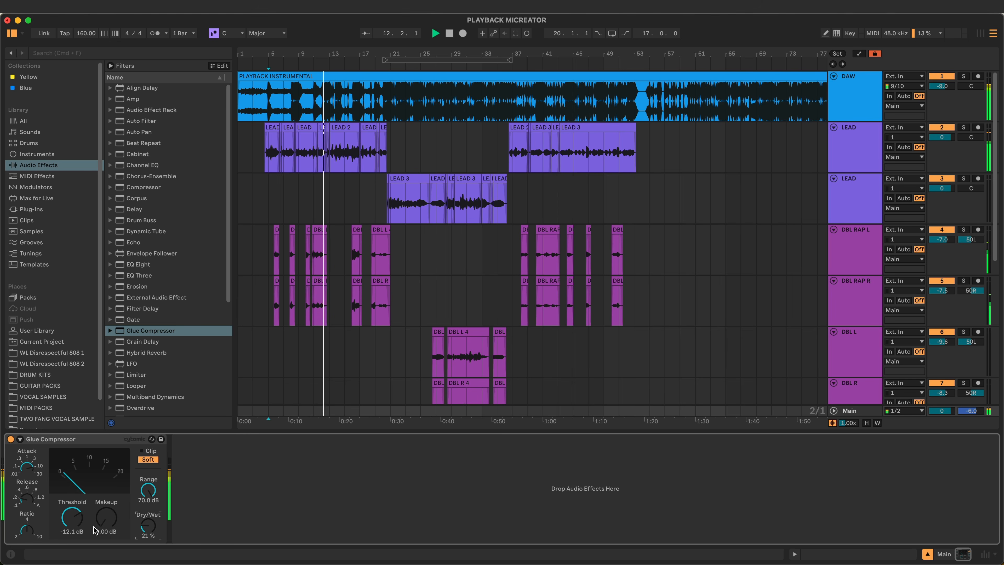
left_click(28, 530)
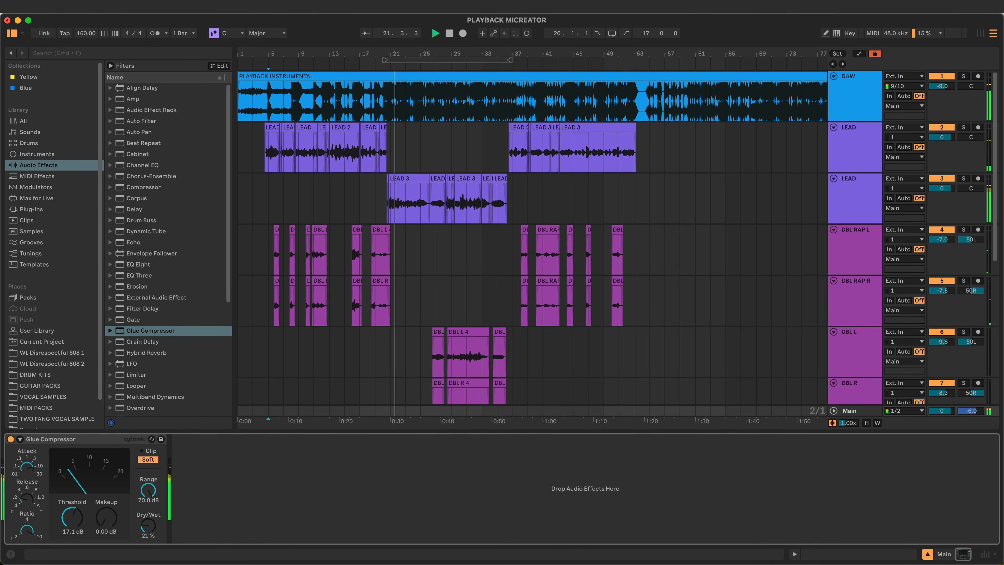
left_click_drag(30, 528, 29, 540)
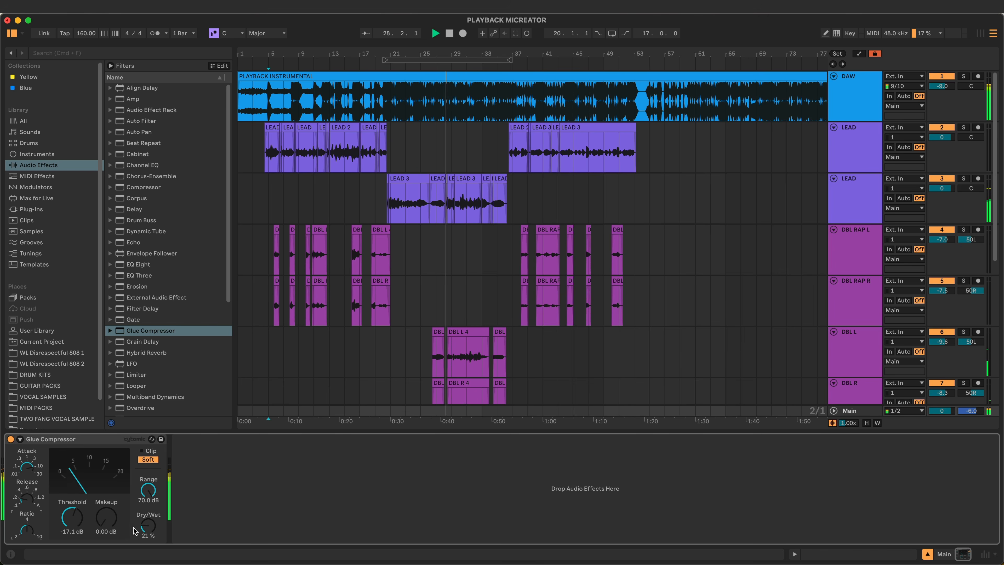
left_click_drag(148, 526, 148, 529)
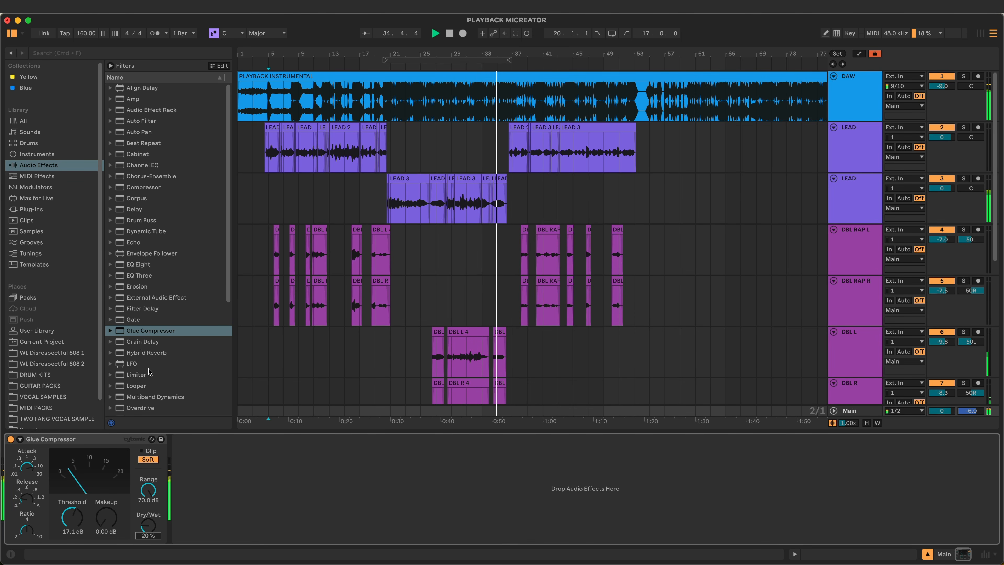
Step: Add a Limiter after the Glue Compressor on the Main track and set its gain to 7.24 dB
left_click_drag(135, 370, 223, 470)
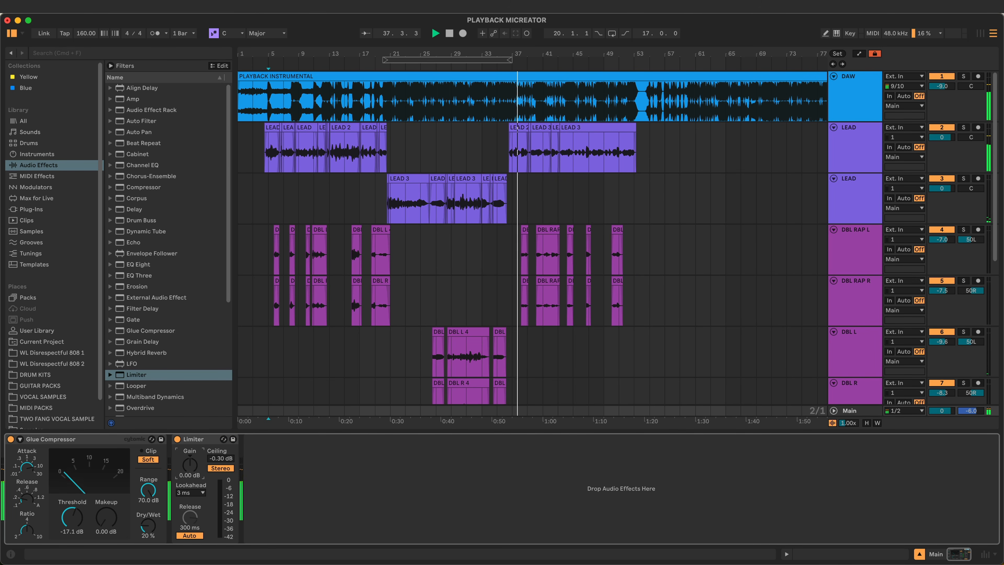
left_click_drag(190, 464, 190, 450)
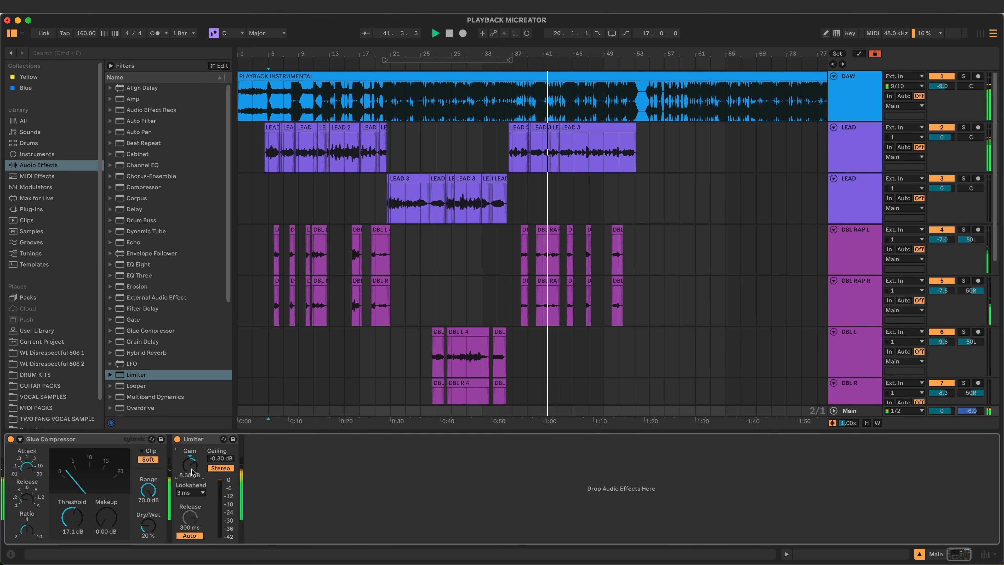
left_click_drag(192, 468, 191, 470)
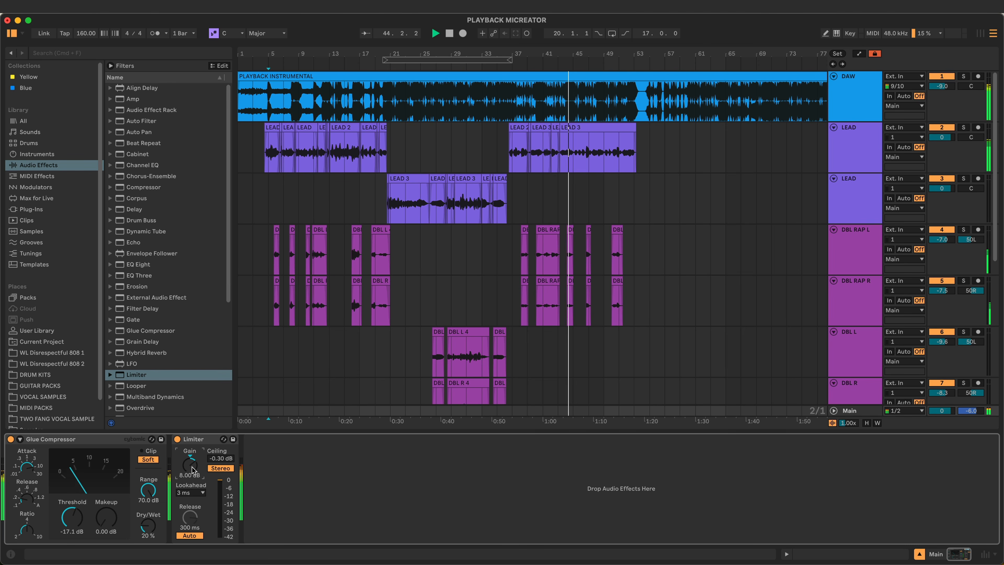
left_click_drag(193, 468, 193, 471)
right_click(193, 467)
left_click(193, 468)
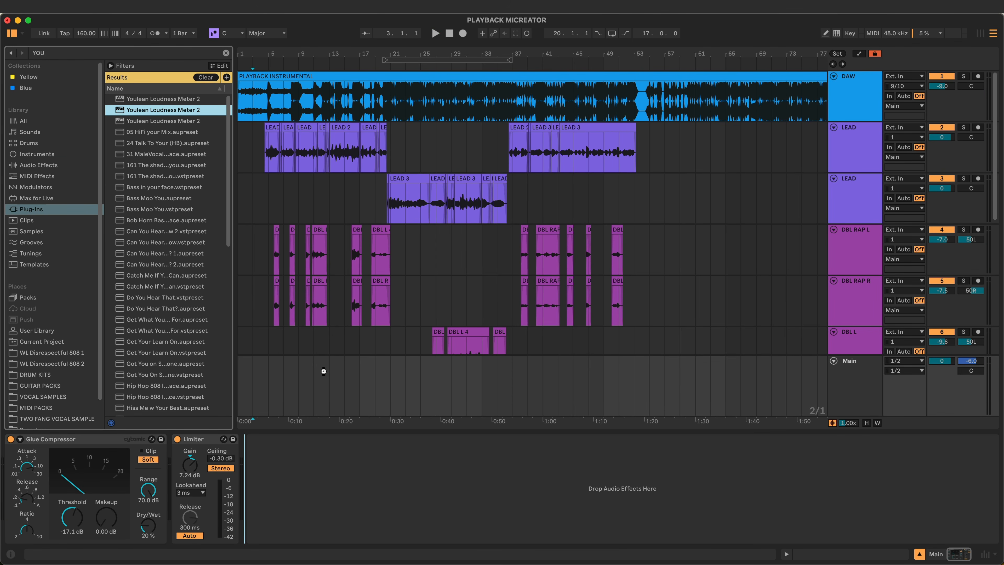
Step: Add Youlean Loudness Meter 2 after the Limiter on the Main track and open its window while playing from bar 19
left_click_drag(324, 371, 300, 120)
left_click(379, 192)
key("space")
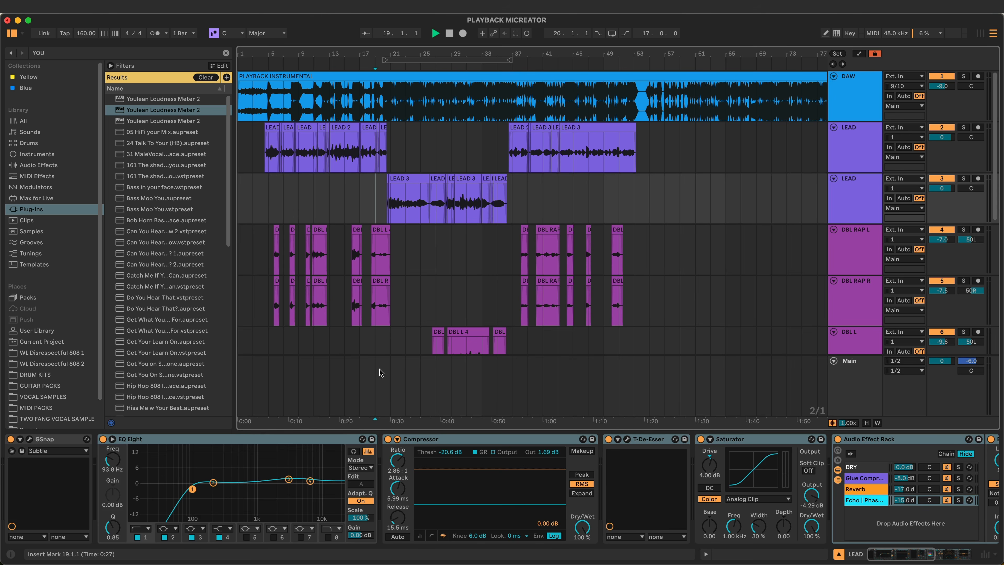
left_click(859, 408)
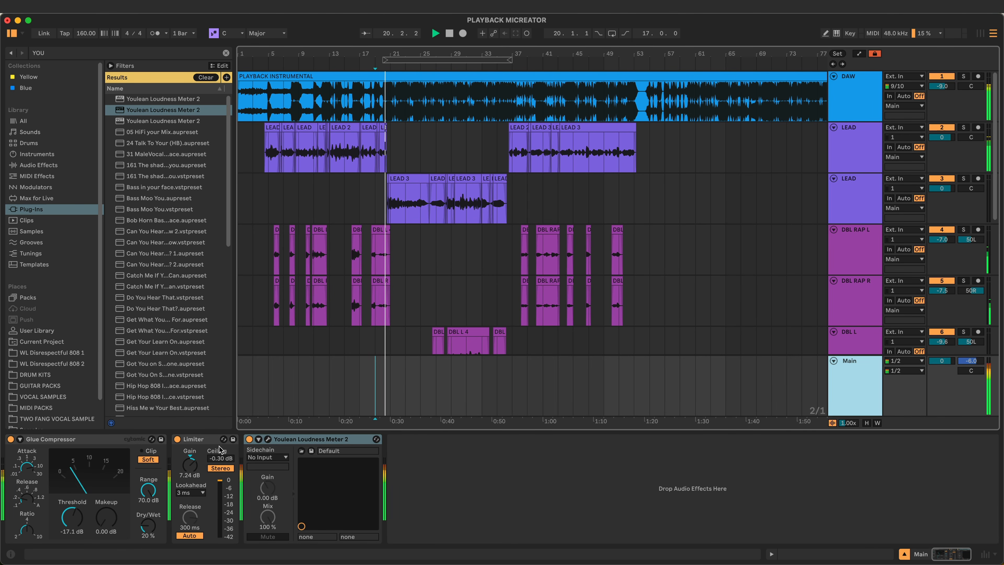
left_click(268, 439)
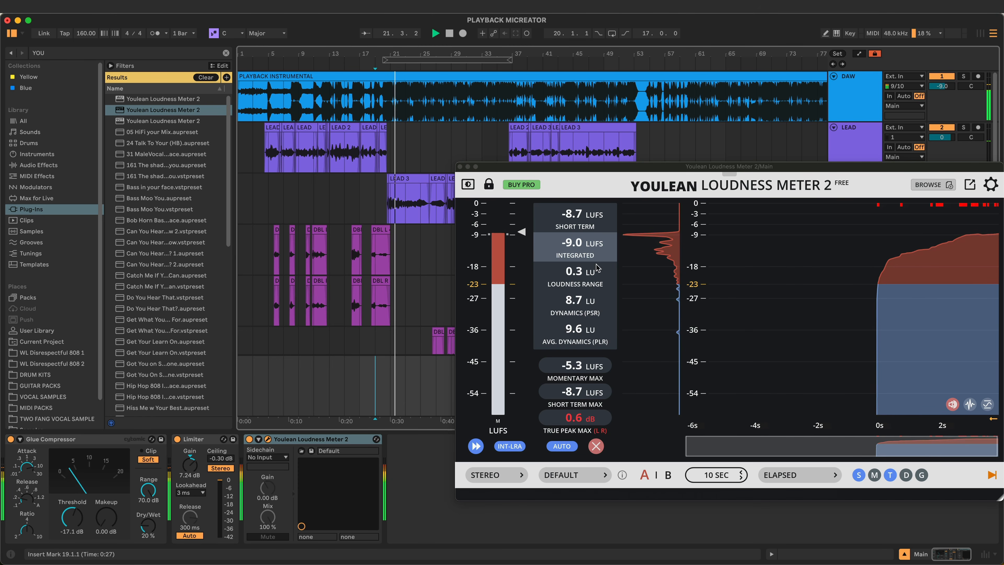
Step: Move the loudness meter window clear of the DAW track's mixer controls and set that track's volume to -8.2 dB
left_click_drag(593, 171, 578, 177)
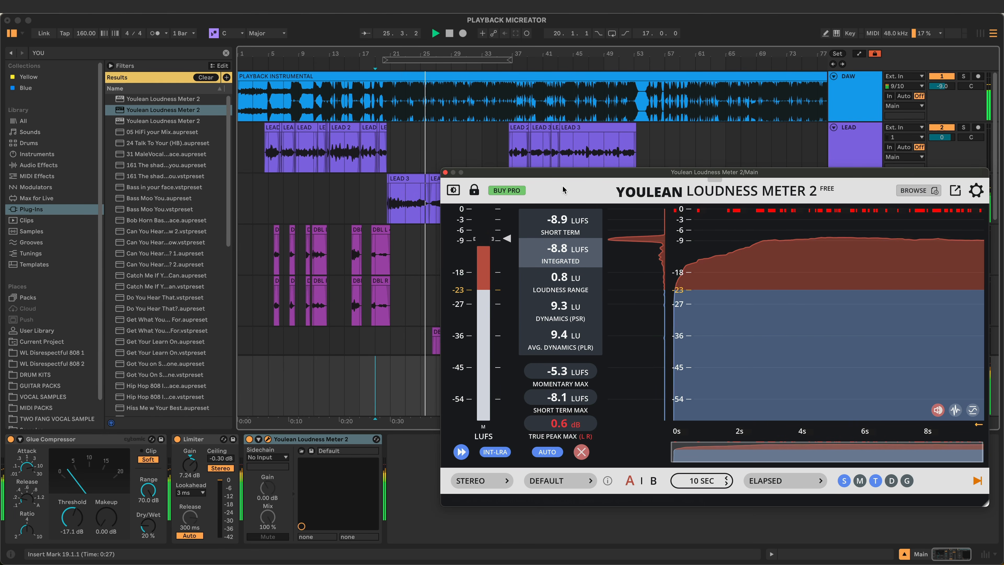
left_click_drag(552, 175, 531, 186)
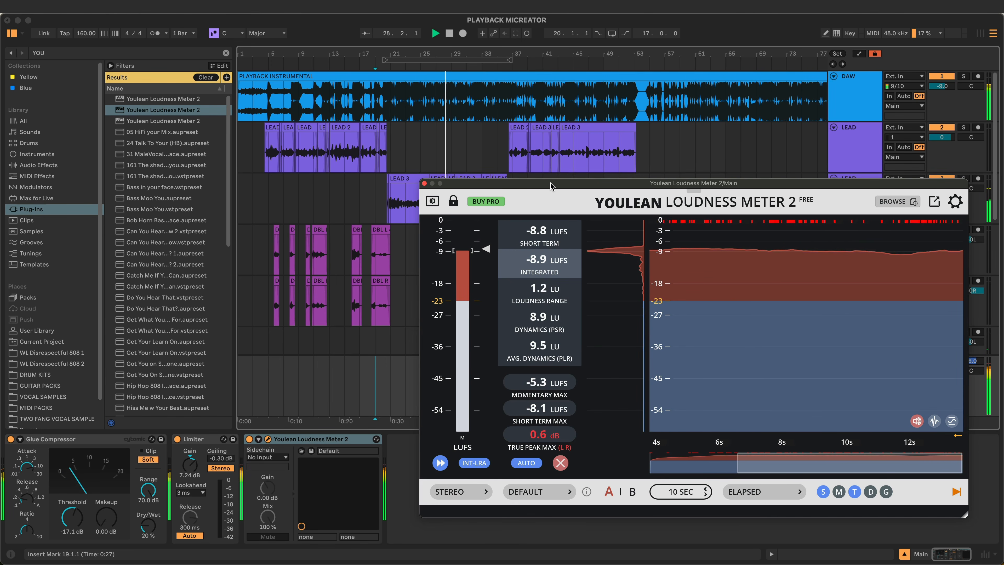
left_click(955, 82)
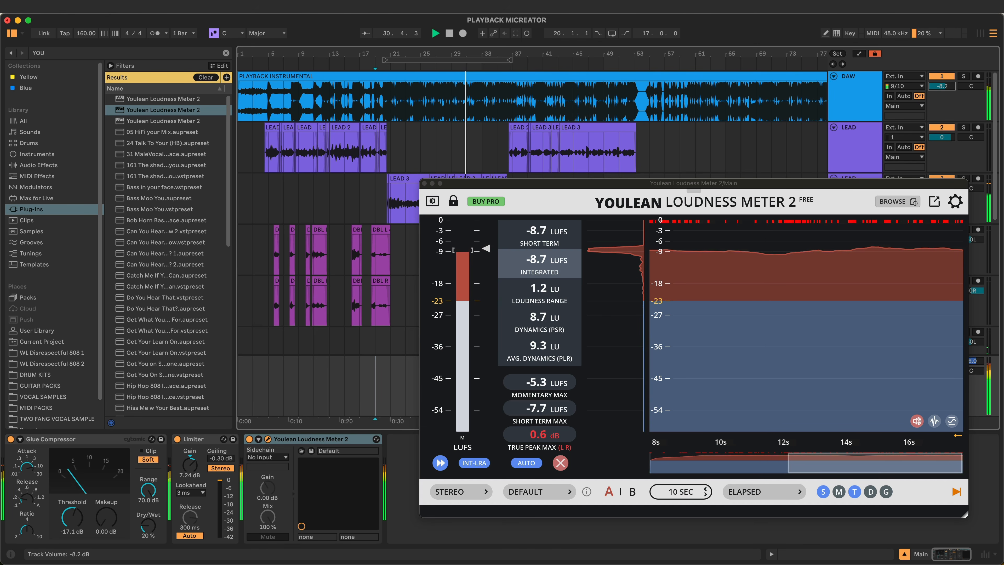